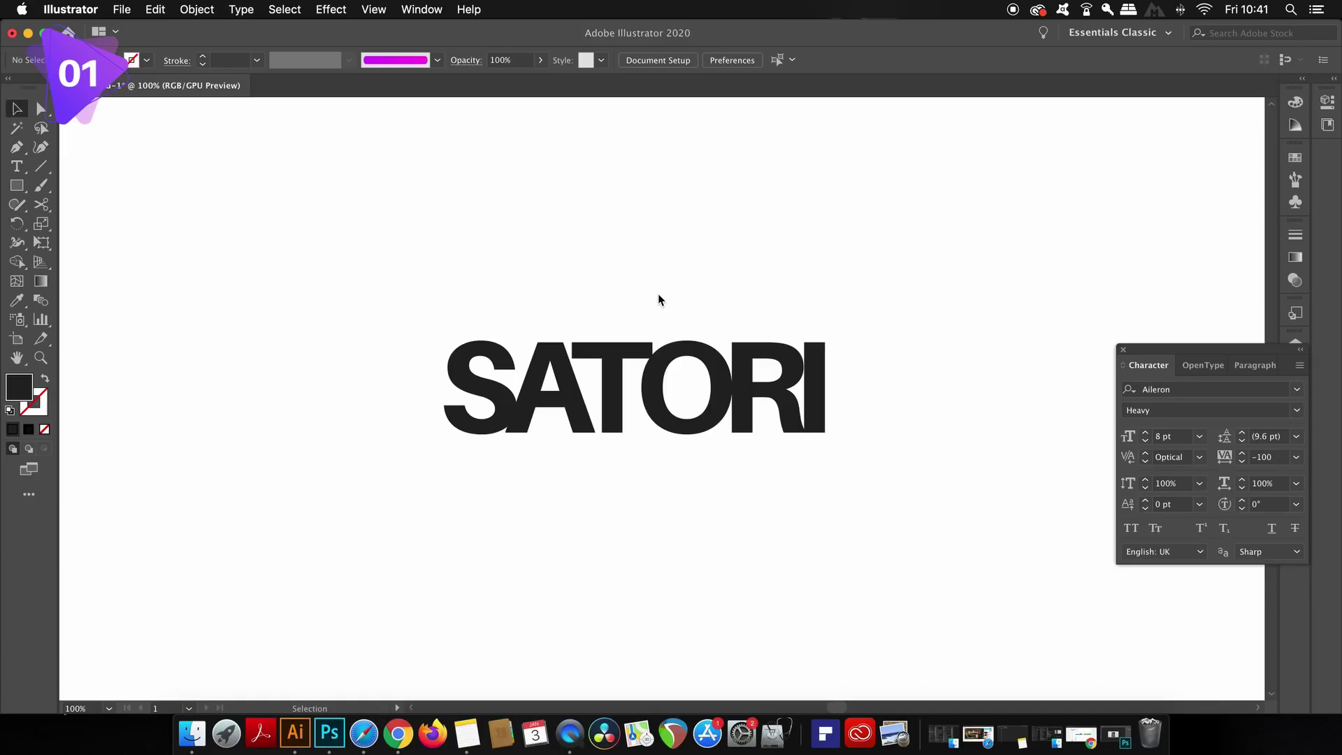
- Set the SATORI text in the Aileron Black weight
{"action": "left_click", "coordinate": [666, 423]}
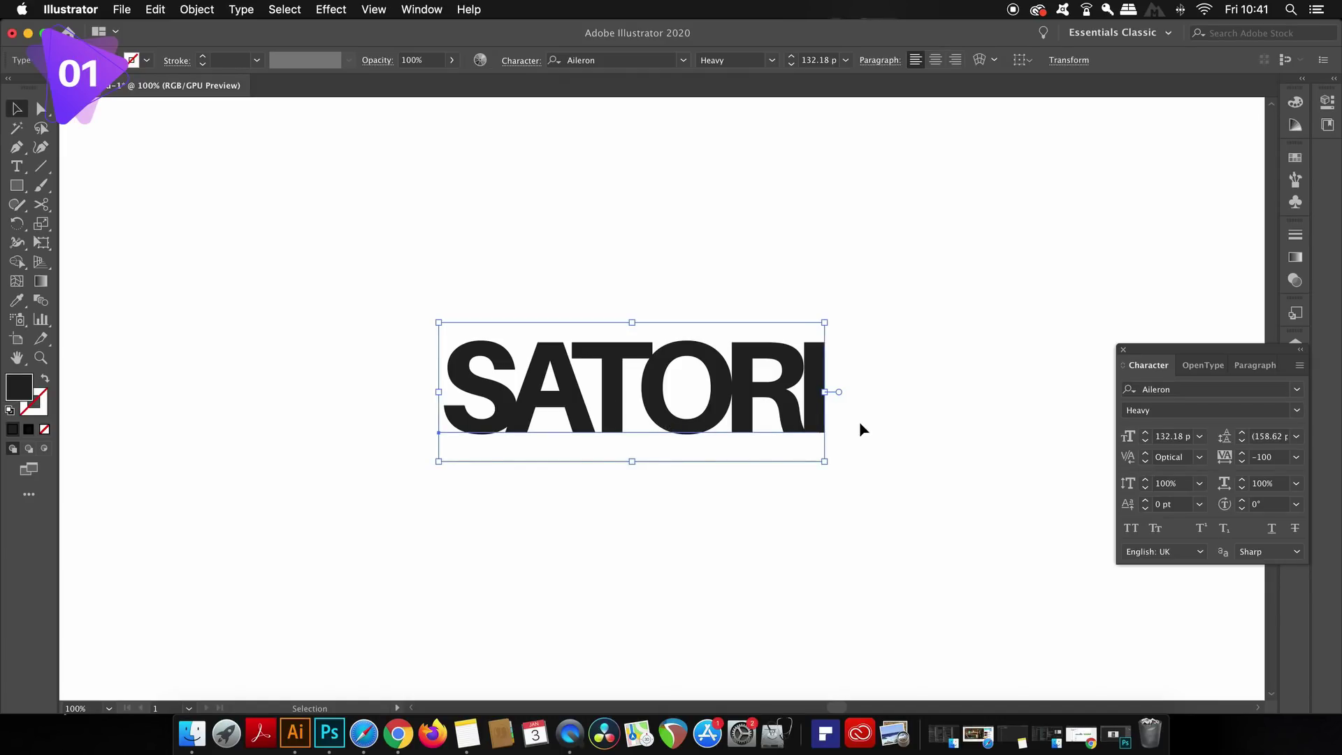
{"action": "left_click", "coordinate": [1297, 411]}
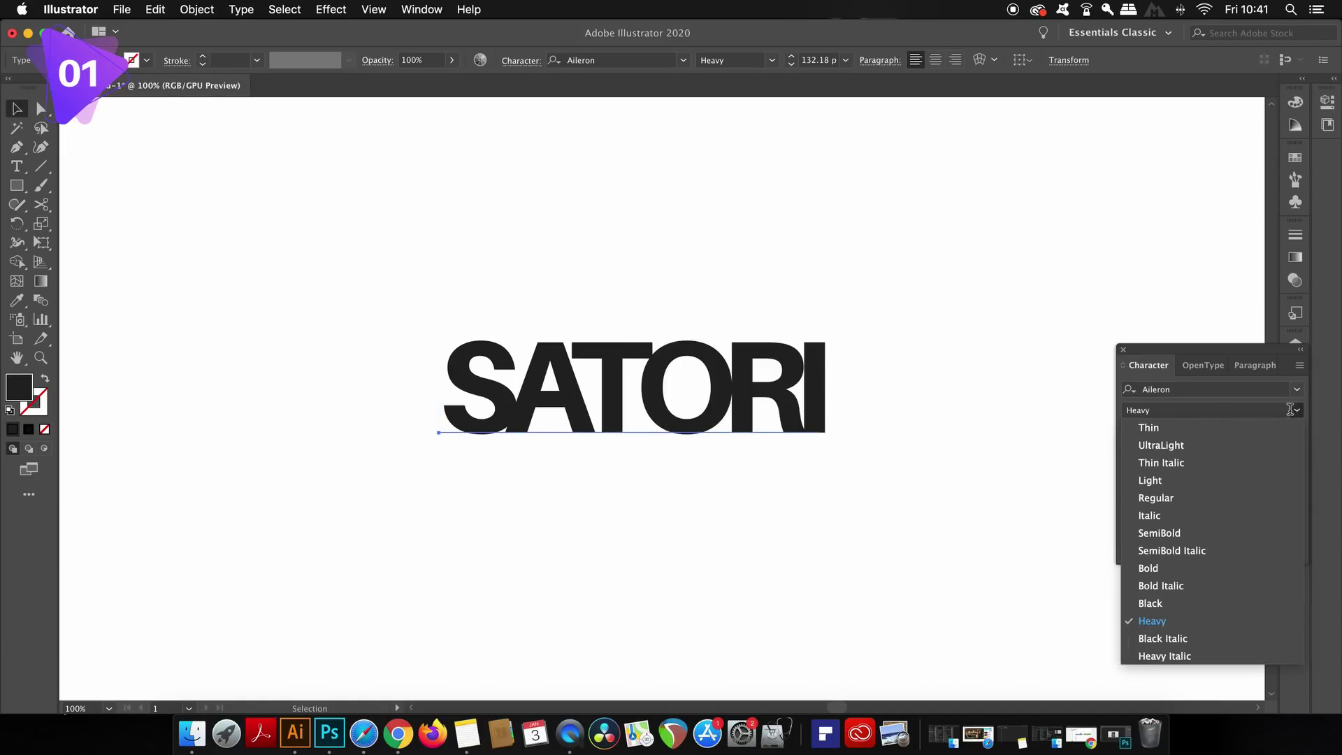
{"action": "left_click", "coordinate": [1164, 610]}
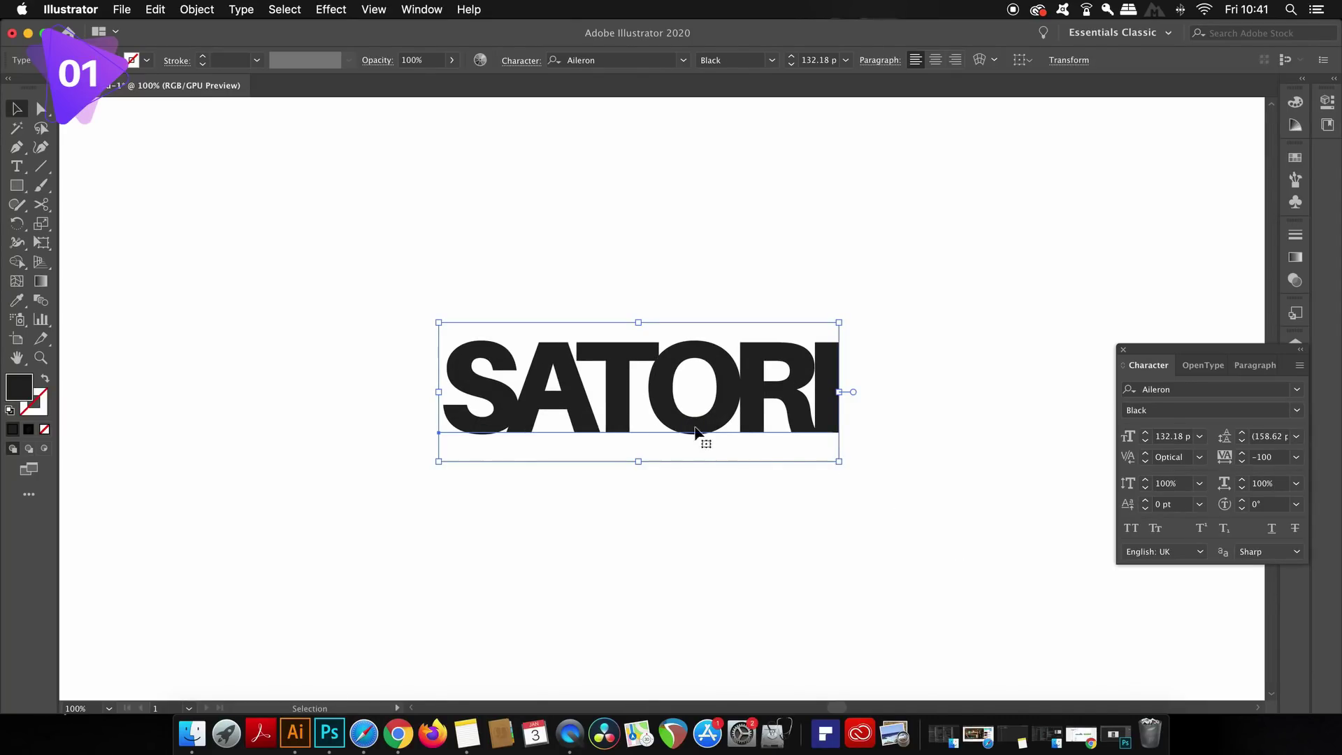
{"action": "left_click", "coordinate": [1199, 458]}
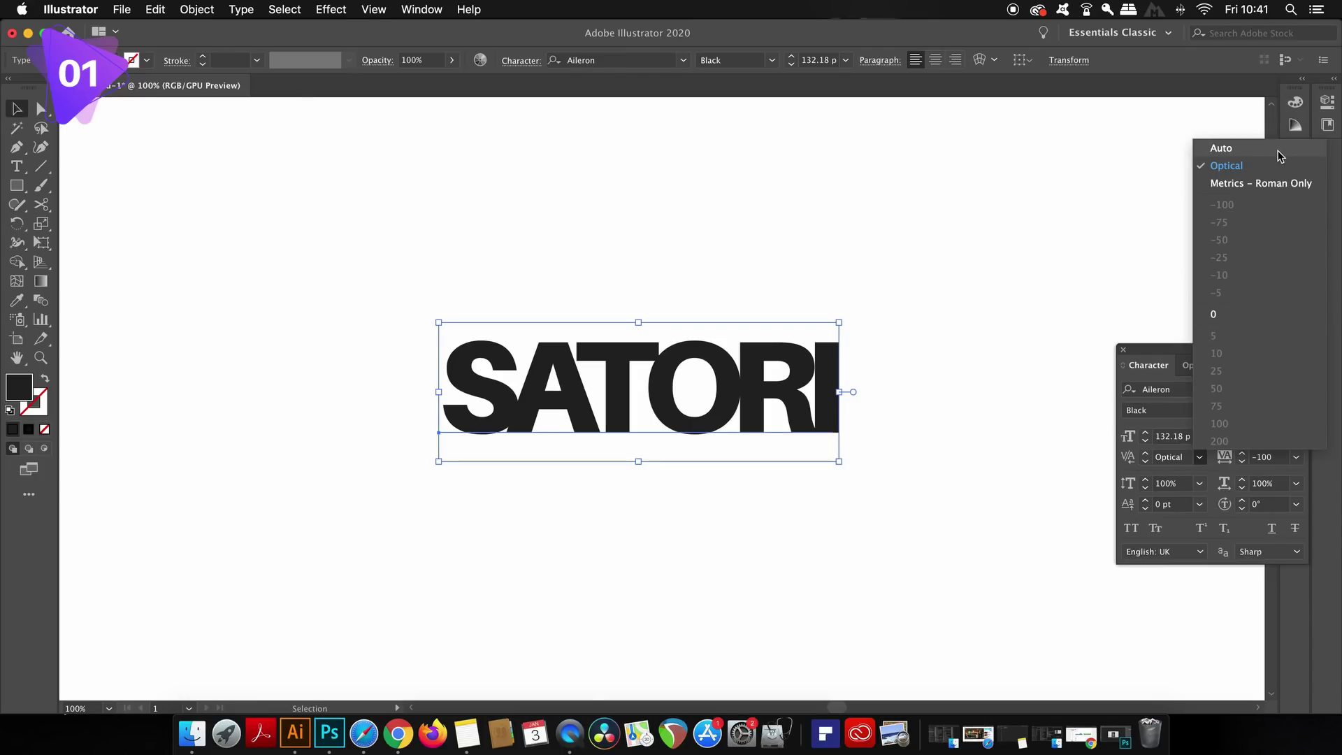
{"action": "left_click", "coordinate": [1020, 224]}
- Convert the SATORI lettering to outlines
{"action": "left_click", "coordinate": [245, 9]}
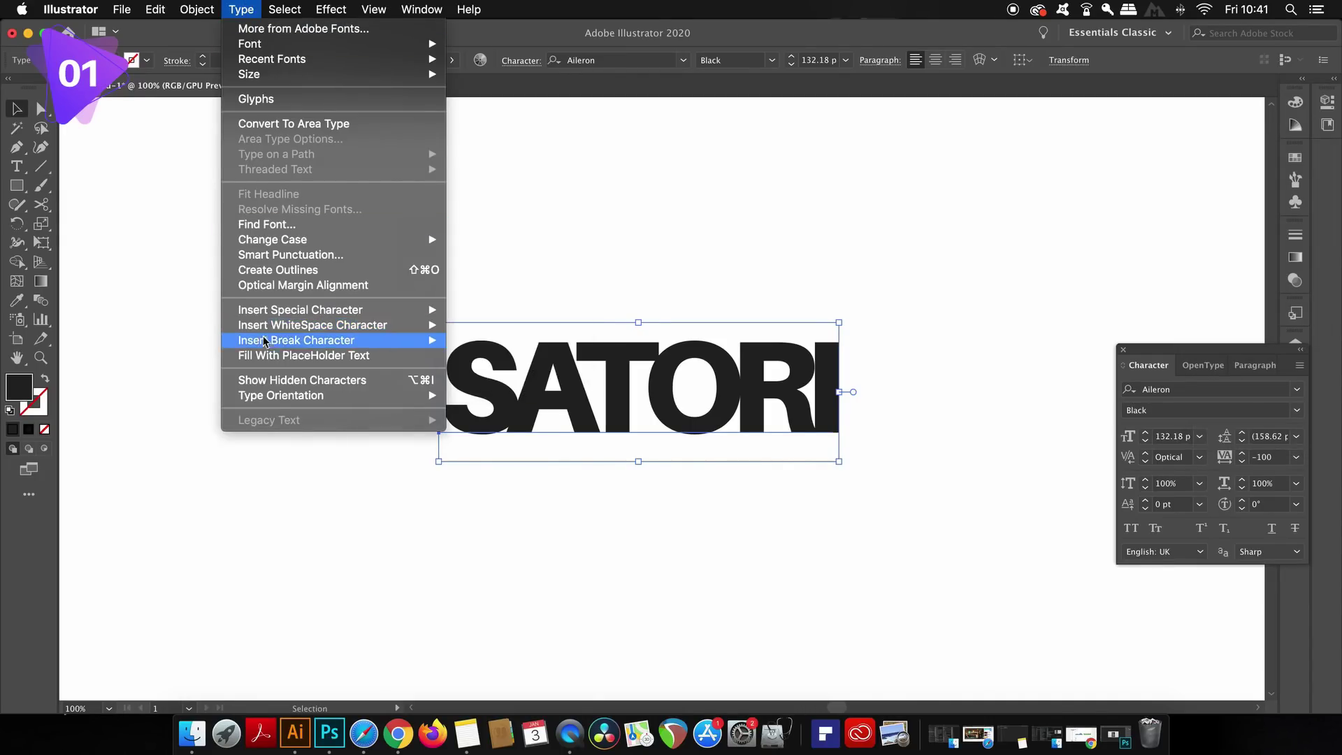
{"action": "left_click", "coordinate": [312, 270]}
{"action": "left_click", "coordinate": [196, 9]}
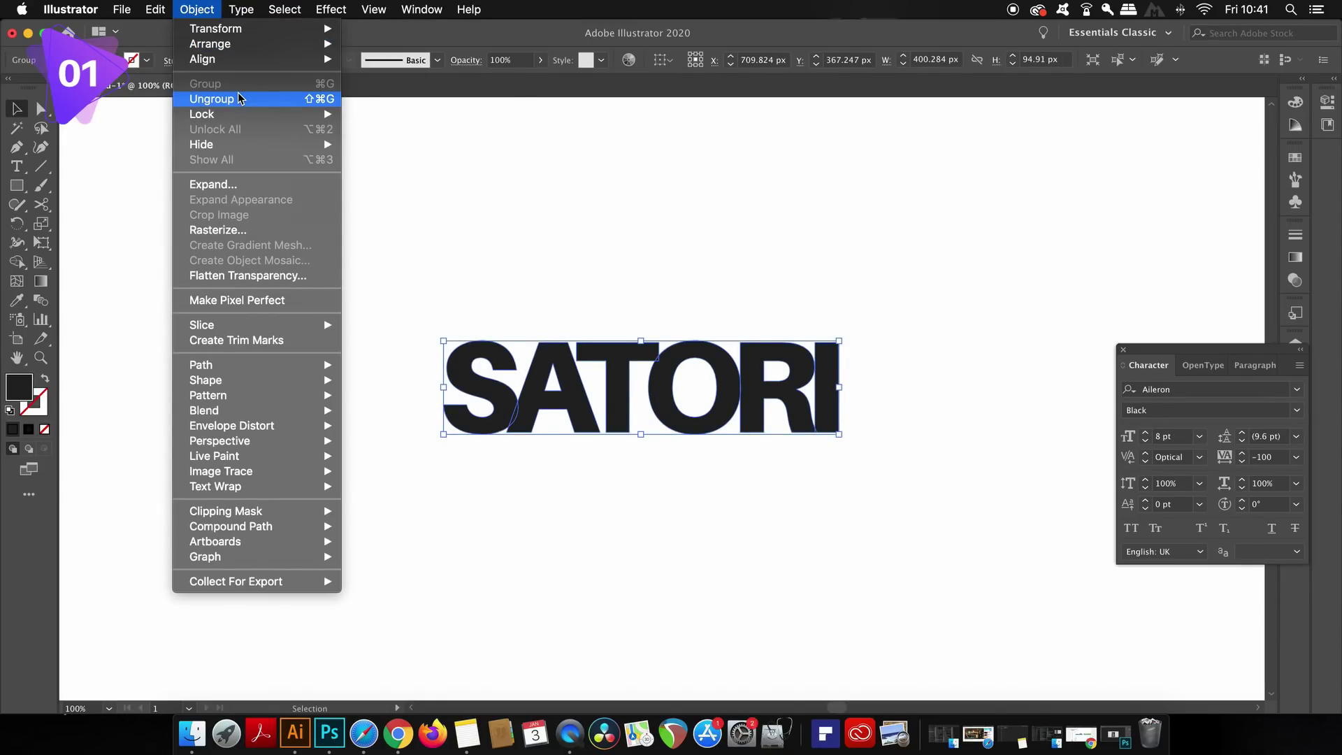
- Ungroup the outlined letters and nudge the T and O one step left
{"action": "left_click", "coordinate": [238, 98]}
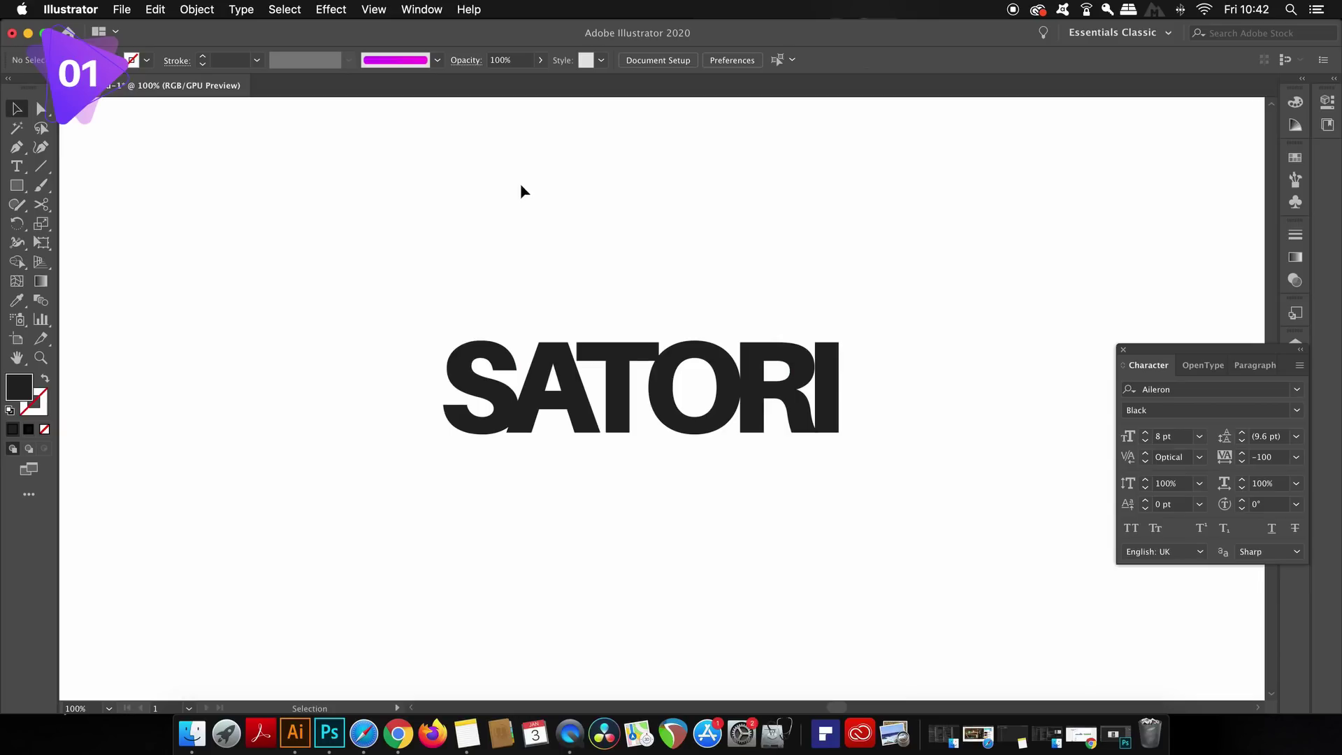
{"action": "left_click", "coordinate": [618, 342]}
{"action": "key", "text": "Left"}
{"action": "key", "text": "Left"}
{"action": "key", "text": "Left"}
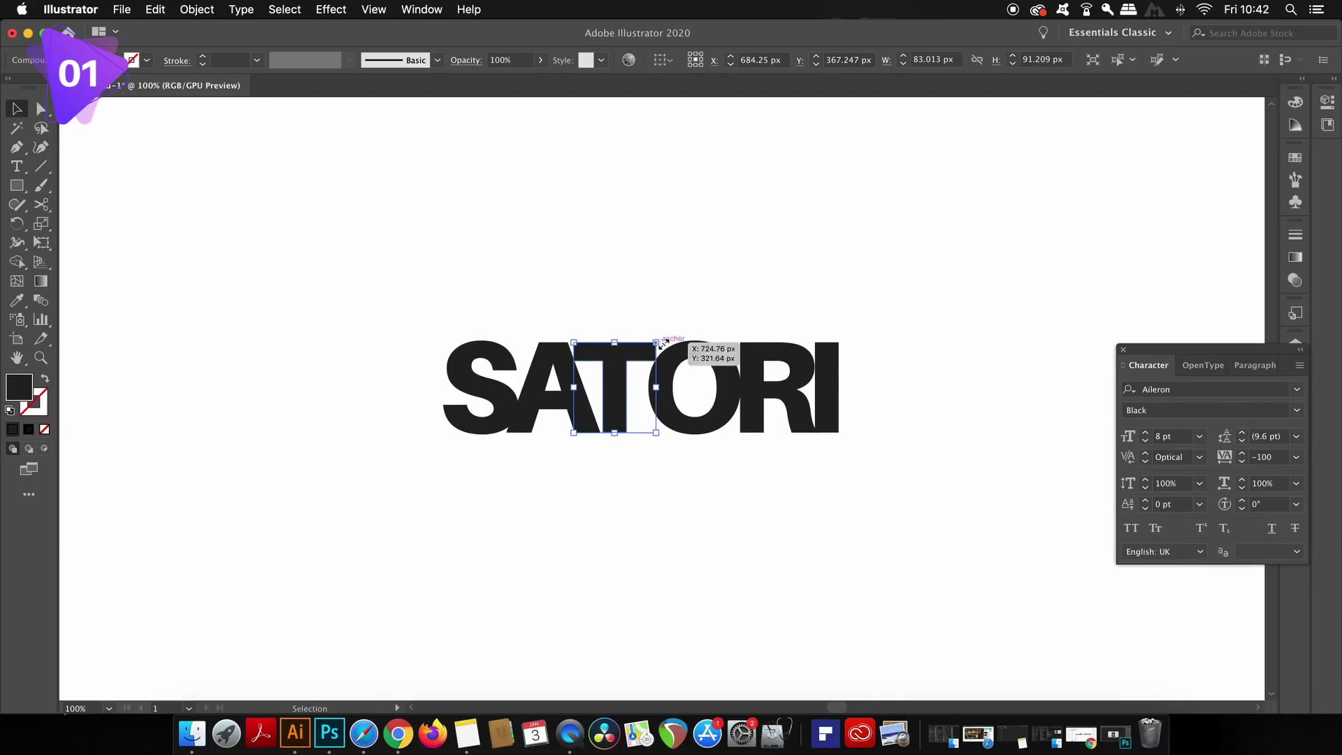
{"action": "left_click", "coordinate": [671, 352]}
{"action": "key", "text": "Left"}
{"action": "key", "text": "Left"}
{"action": "key", "text": "Left"}
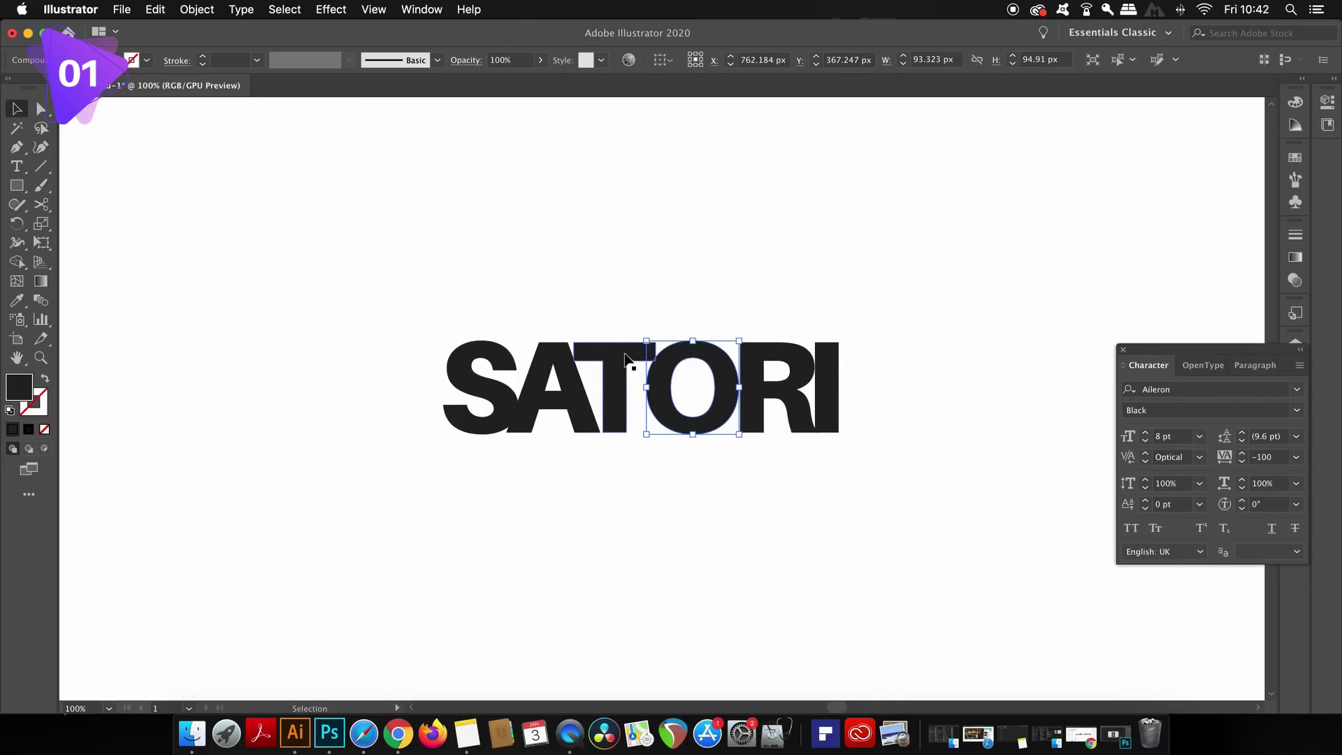
{"action": "left_click", "coordinate": [475, 363]}
{"action": "left_click", "coordinate": [327, 292]}
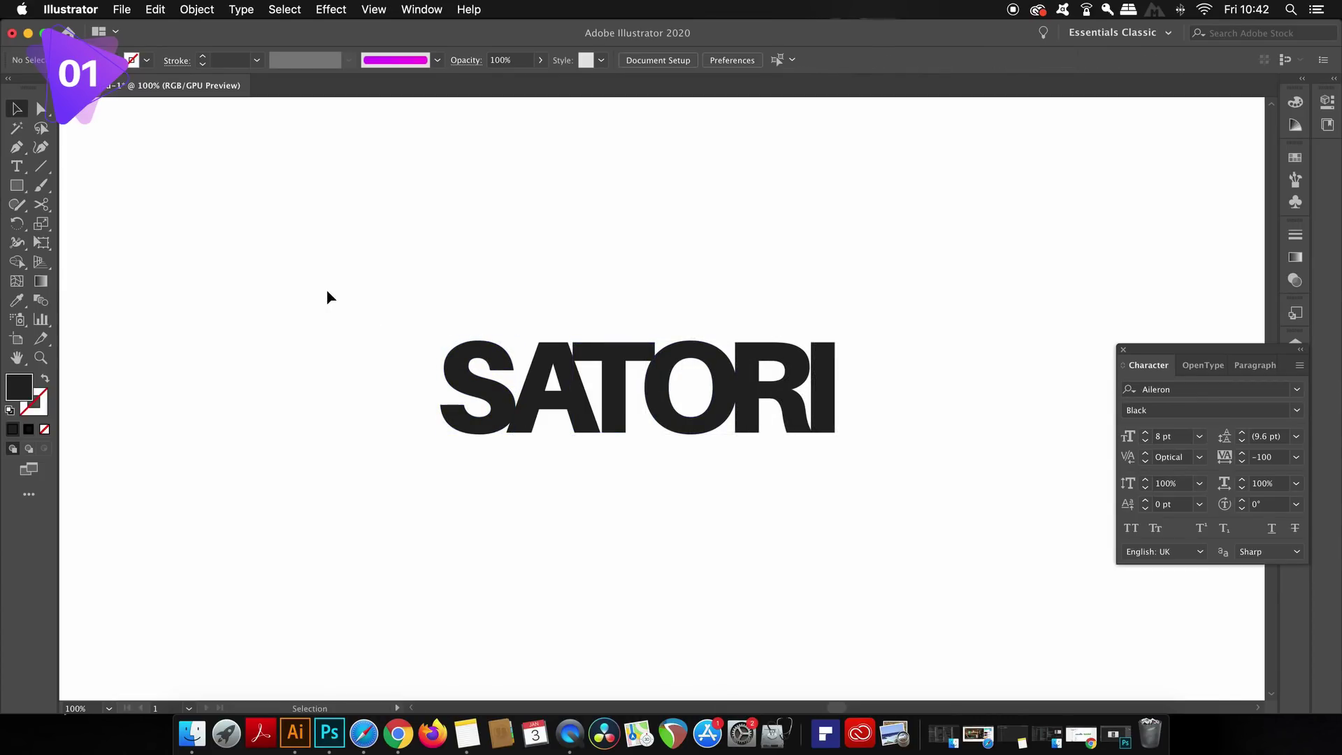
{"action": "scroll", "coordinate": [326, 297], "scroll_direction": "down", "scroll_amount": 2}
{"action": "scroll", "coordinate": [326, 297], "scroll_direction": "up", "scroll_amount": 2}
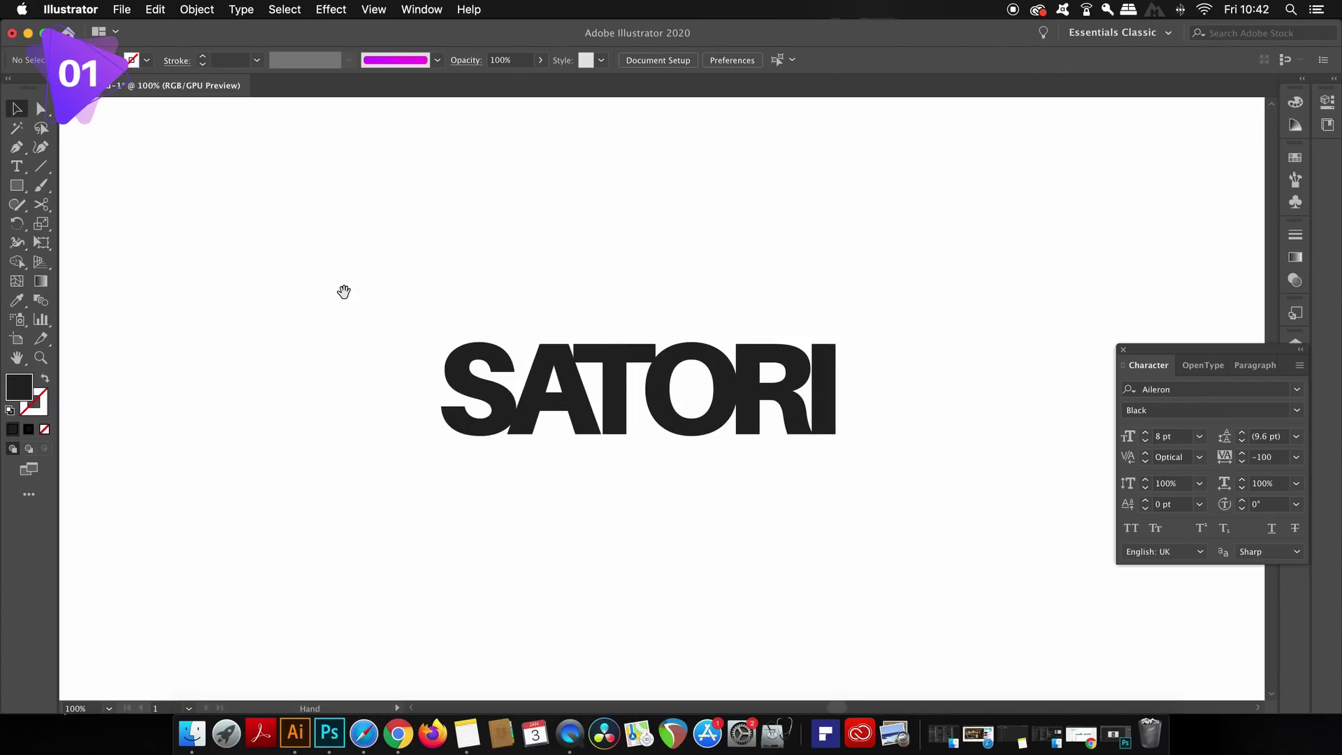
- Marquee-select all SATORI letters and merge them with Pathfinder Unite
{"action": "left_click_drag", "start_coordinate": [343, 291], "coordinate": [358, 315]}
{"action": "left_click_drag", "start_coordinate": [354, 296], "coordinate": [1099, 596]}
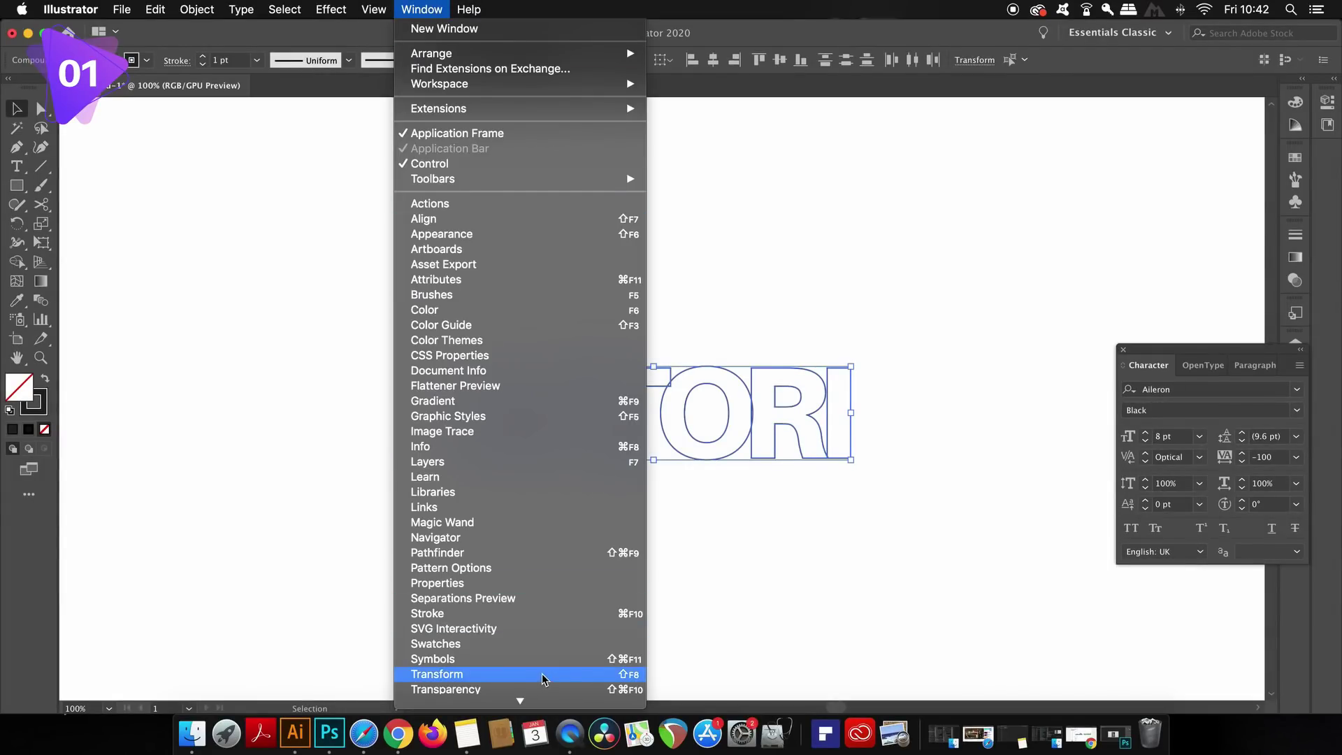
{"action": "left_click", "coordinate": [540, 553]}
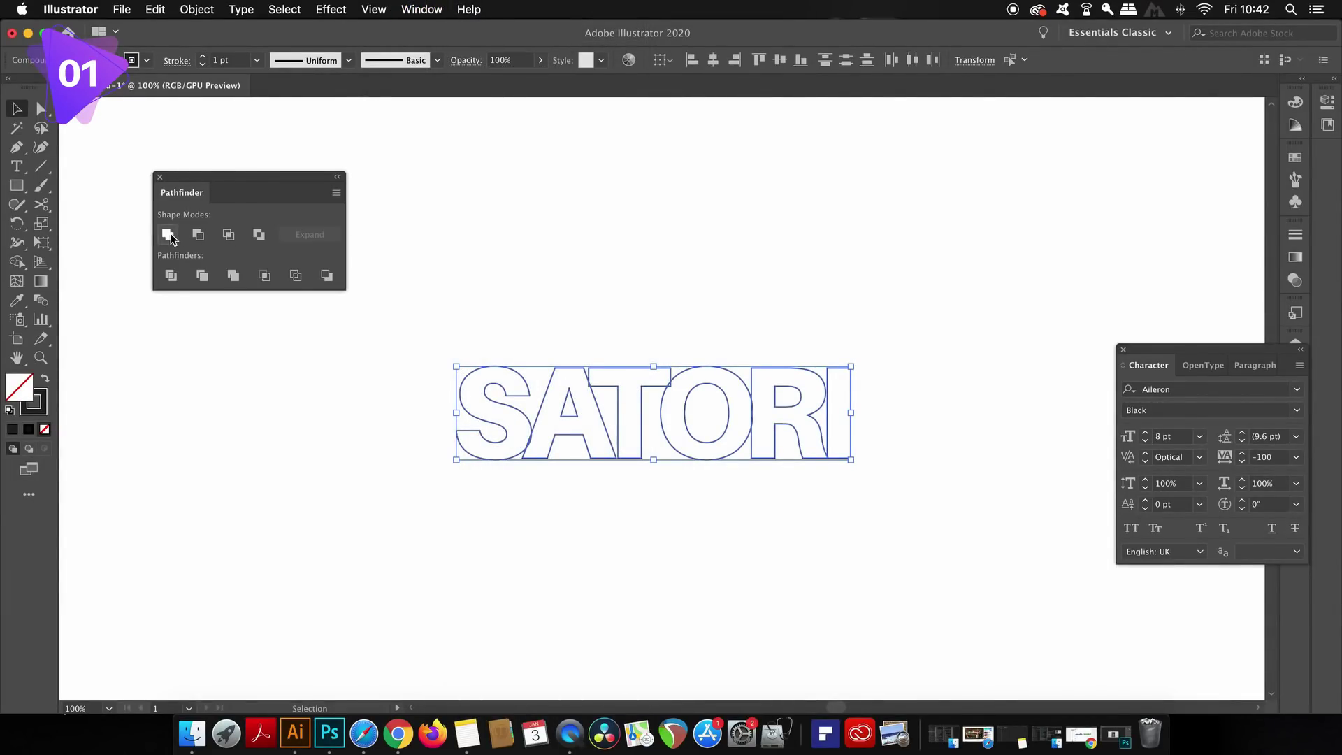
{"action": "left_click", "coordinate": [168, 235]}
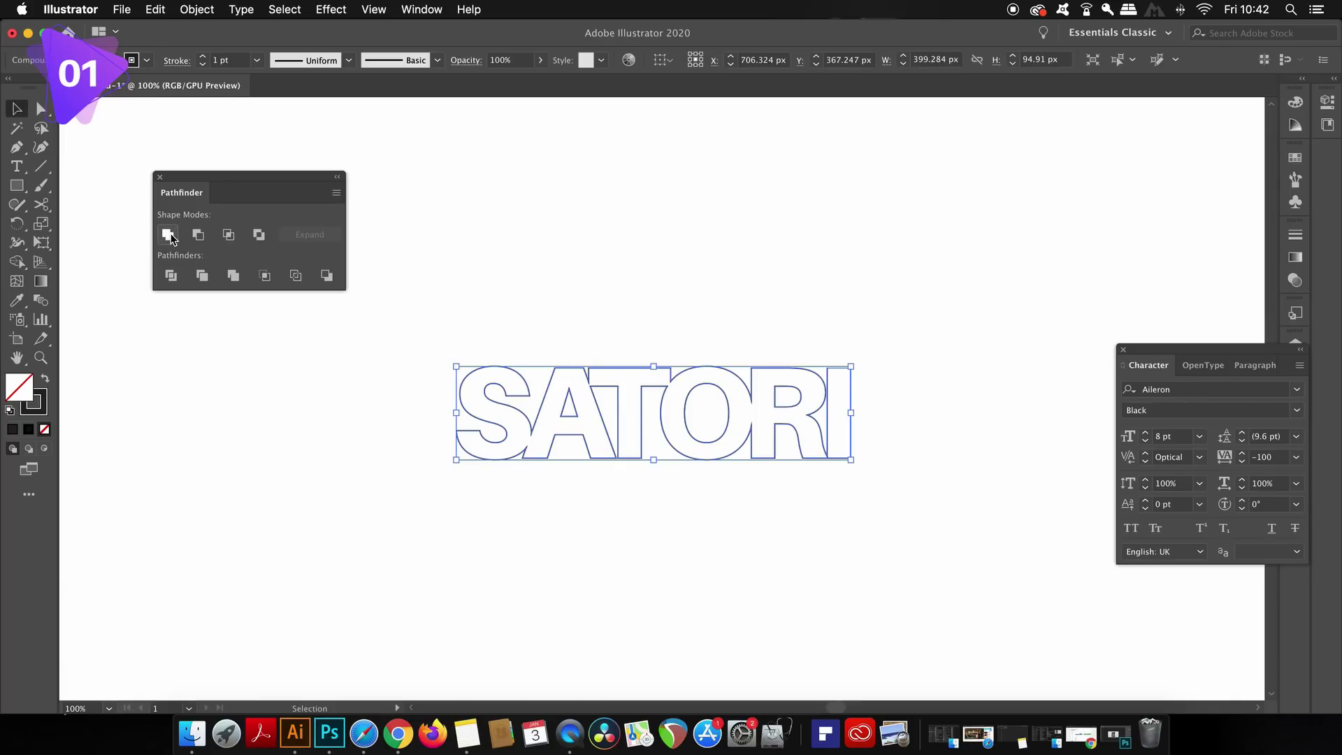
- Close the Pathfinder panel and reselect the merged SATORI outline
{"action": "left_click", "coordinate": [498, 241]}
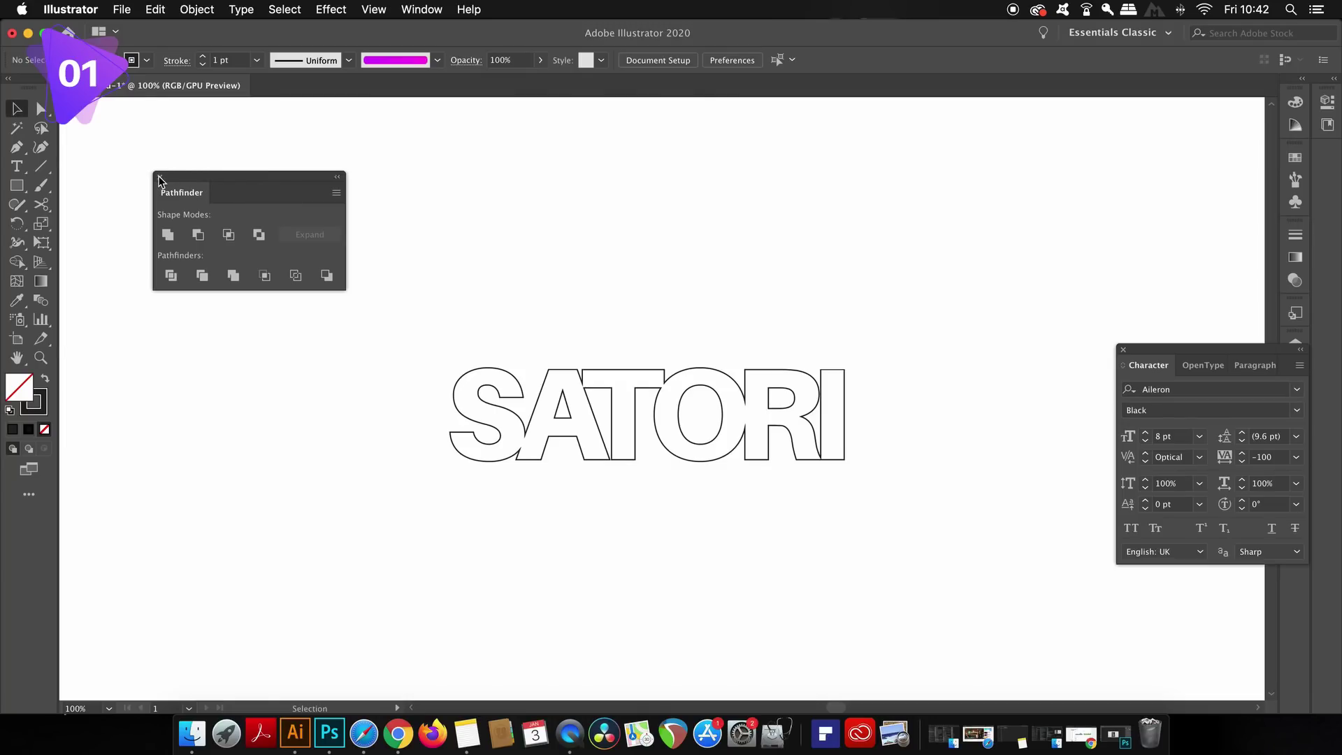
{"action": "left_click", "coordinate": [159, 177]}
{"action": "left_click_drag", "start_coordinate": [381, 259], "coordinate": [866, 464]}
{"action": "key", "text": "ctrl+c"}
{"action": "key", "text": "ctrl+v"}
{"action": "key", "text": "ctrl+z"}
- Give the stroke Round Cap, Round Join and Align Stroke to Outside
{"action": "left_click", "coordinate": [422, 10]}
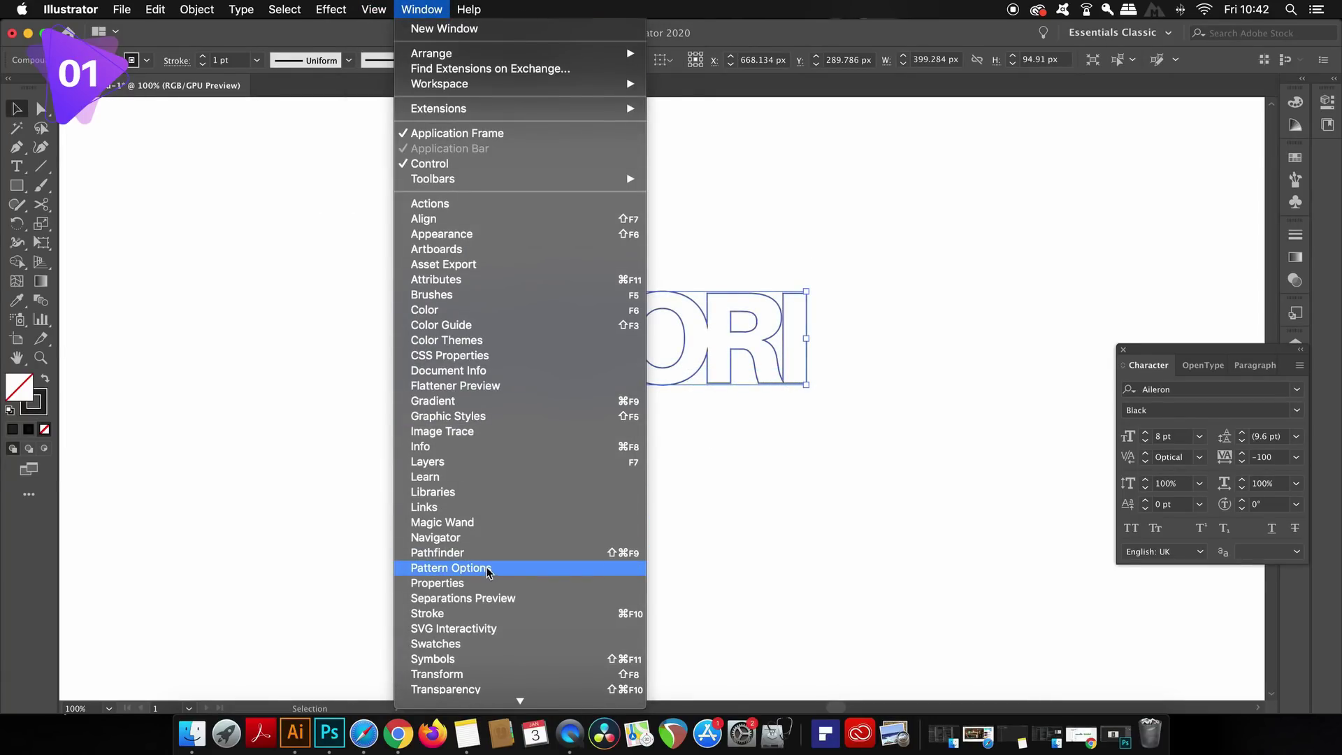
{"action": "left_click", "coordinate": [495, 615]}
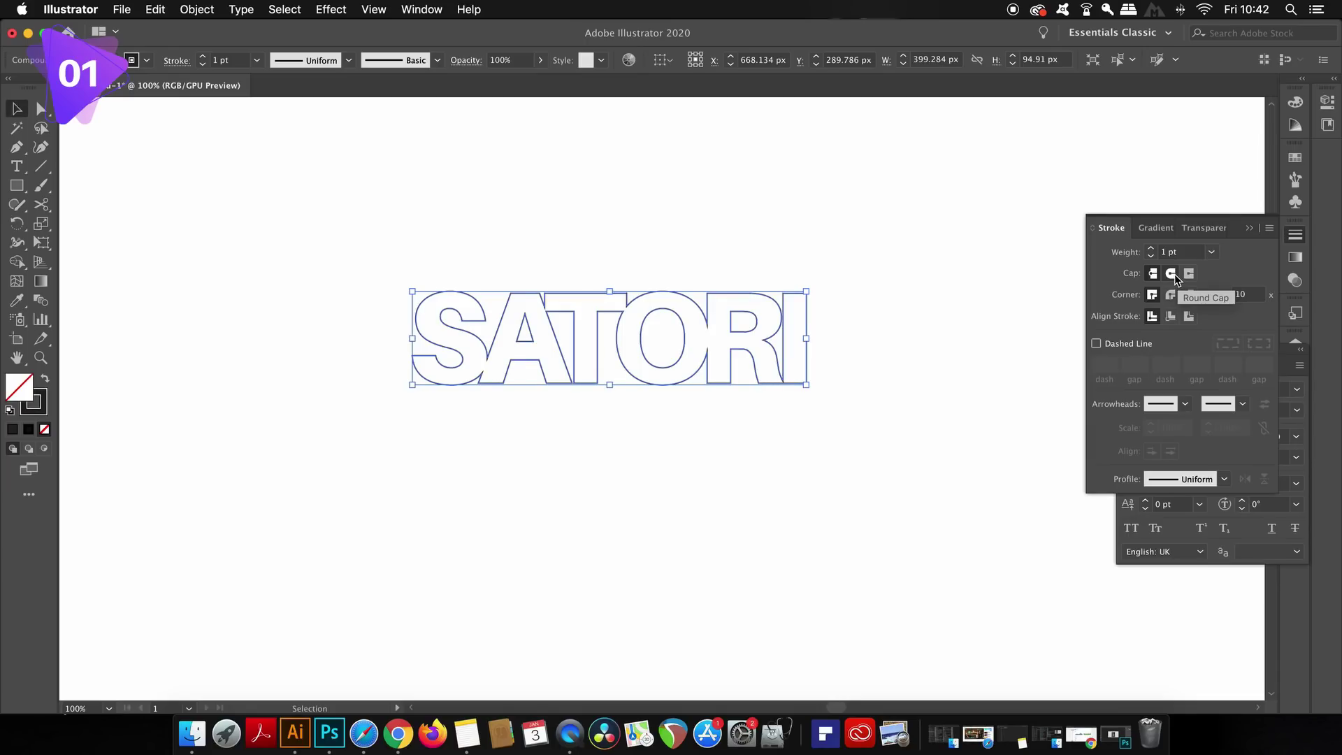
{"action": "left_click", "coordinate": [1175, 275]}
{"action": "left_click", "coordinate": [1176, 295]}
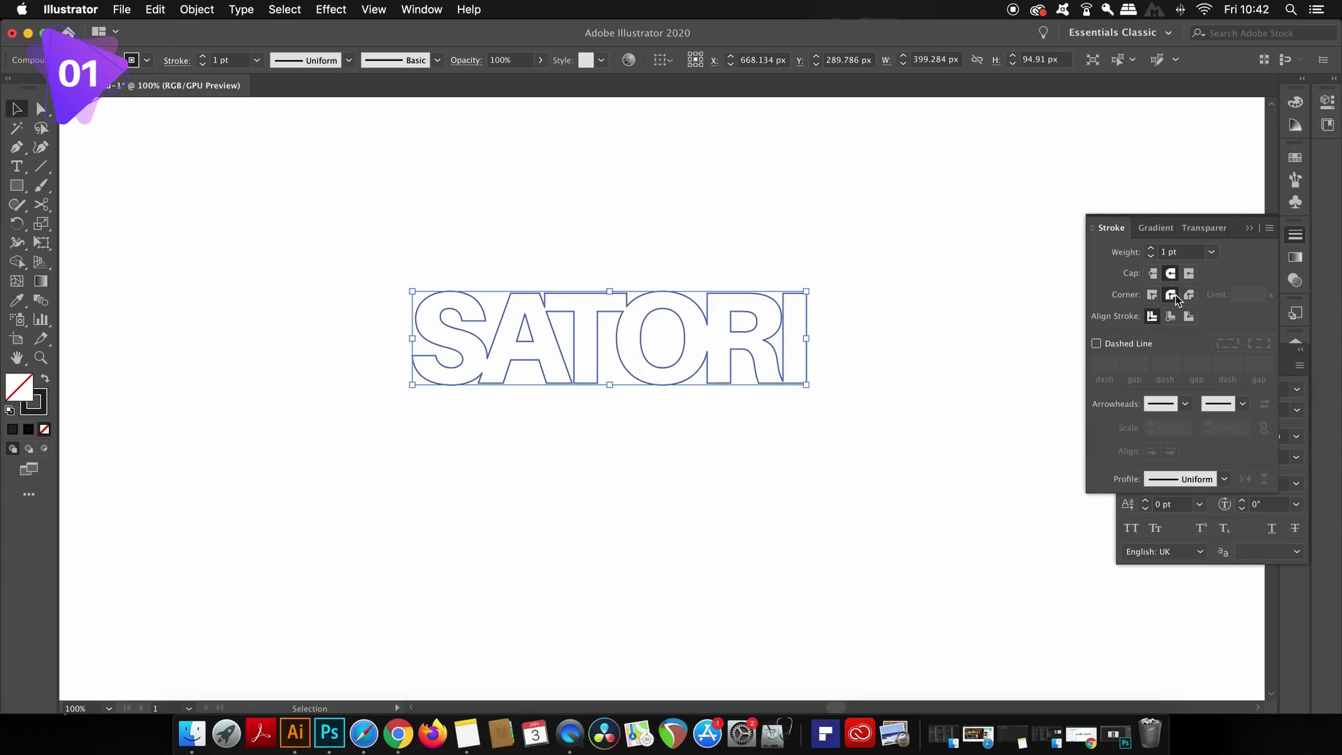
{"action": "left_click", "coordinate": [1189, 317]}
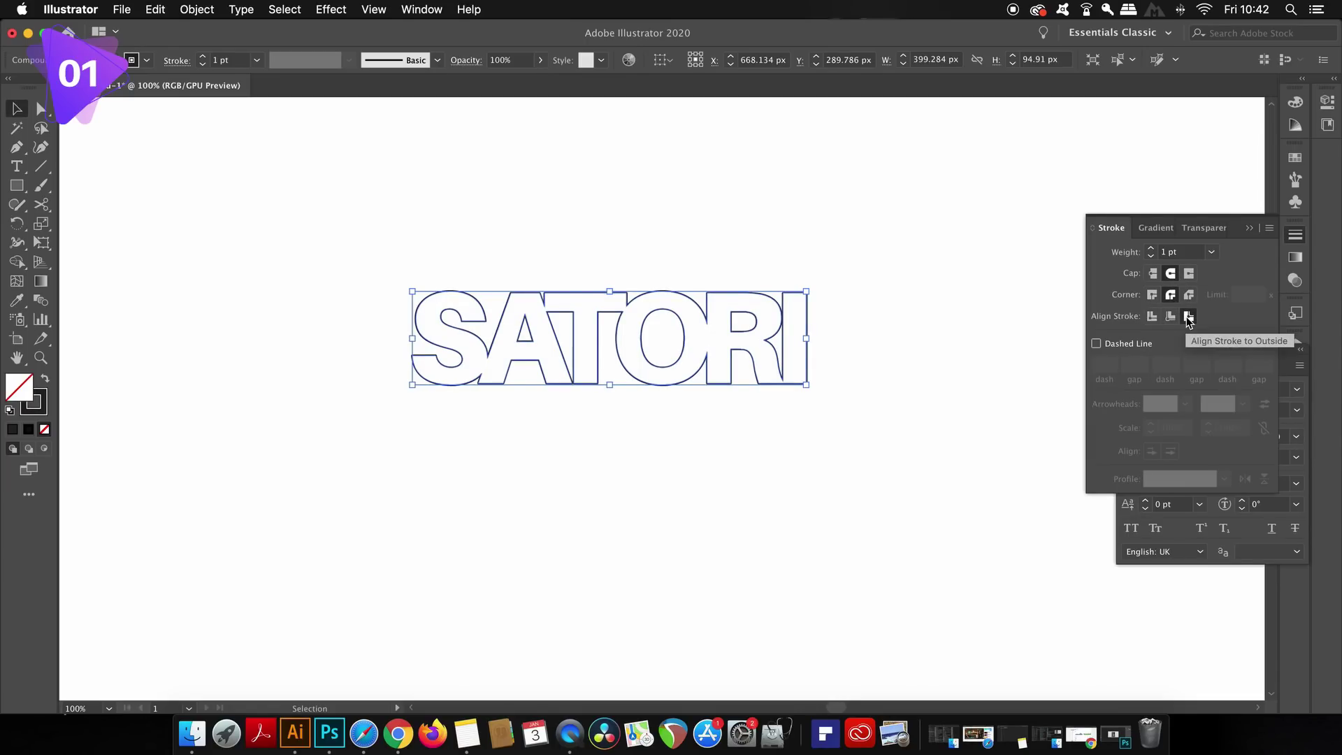
- Raise the SATORI outline's stroke weight to 4 pt
{"action": "left_click", "coordinate": [913, 375]}
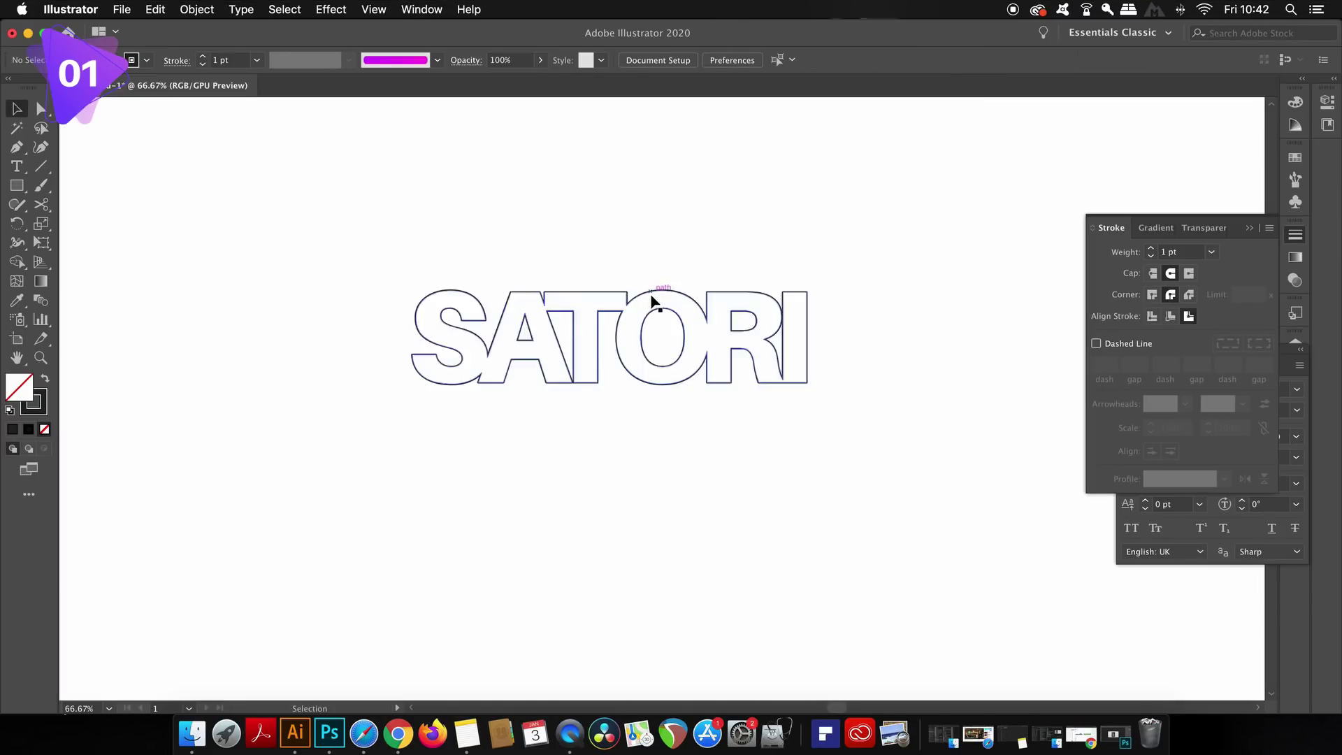
{"action": "scroll", "coordinate": [650, 300], "scroll_direction": "up", "scroll_amount": 4}
{"action": "left_click", "coordinate": [558, 328]}
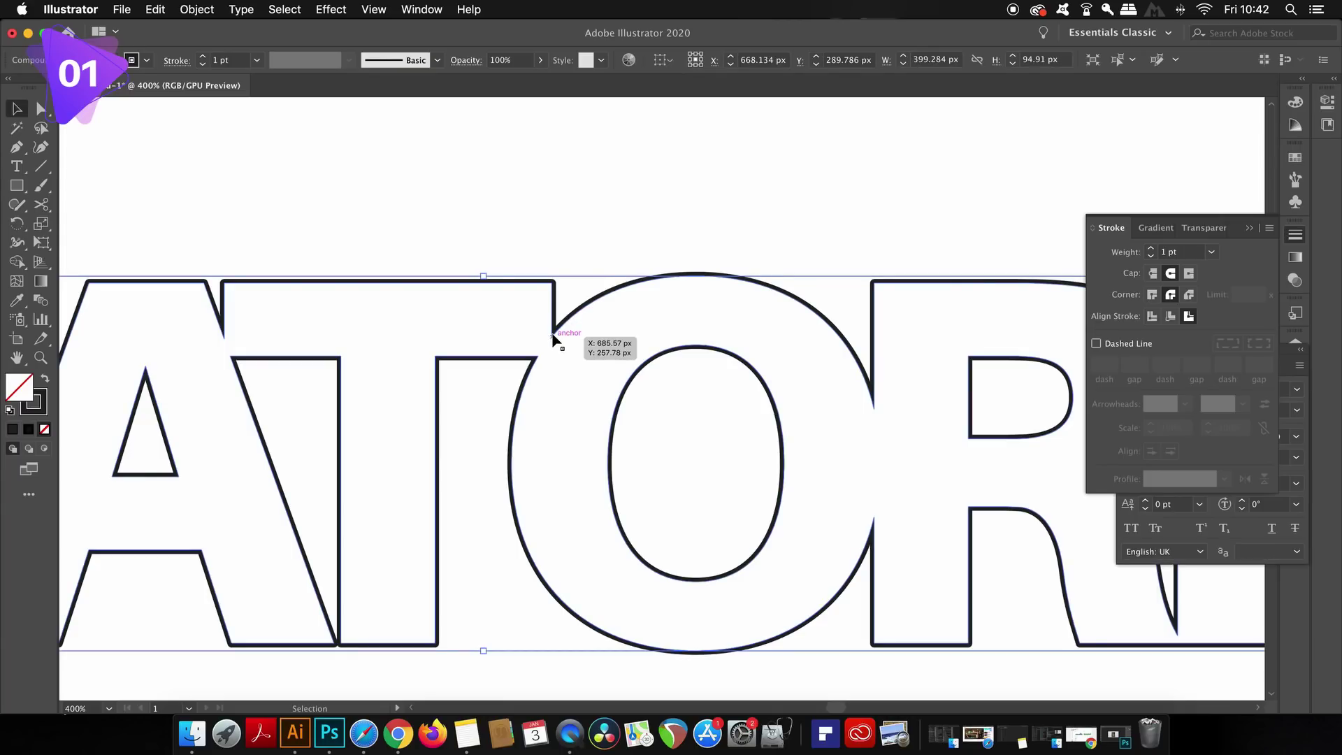
{"action": "left_click", "coordinate": [203, 56]}
{"action": "left_click", "coordinate": [203, 57]}
{"action": "left_click", "coordinate": [203, 57]}
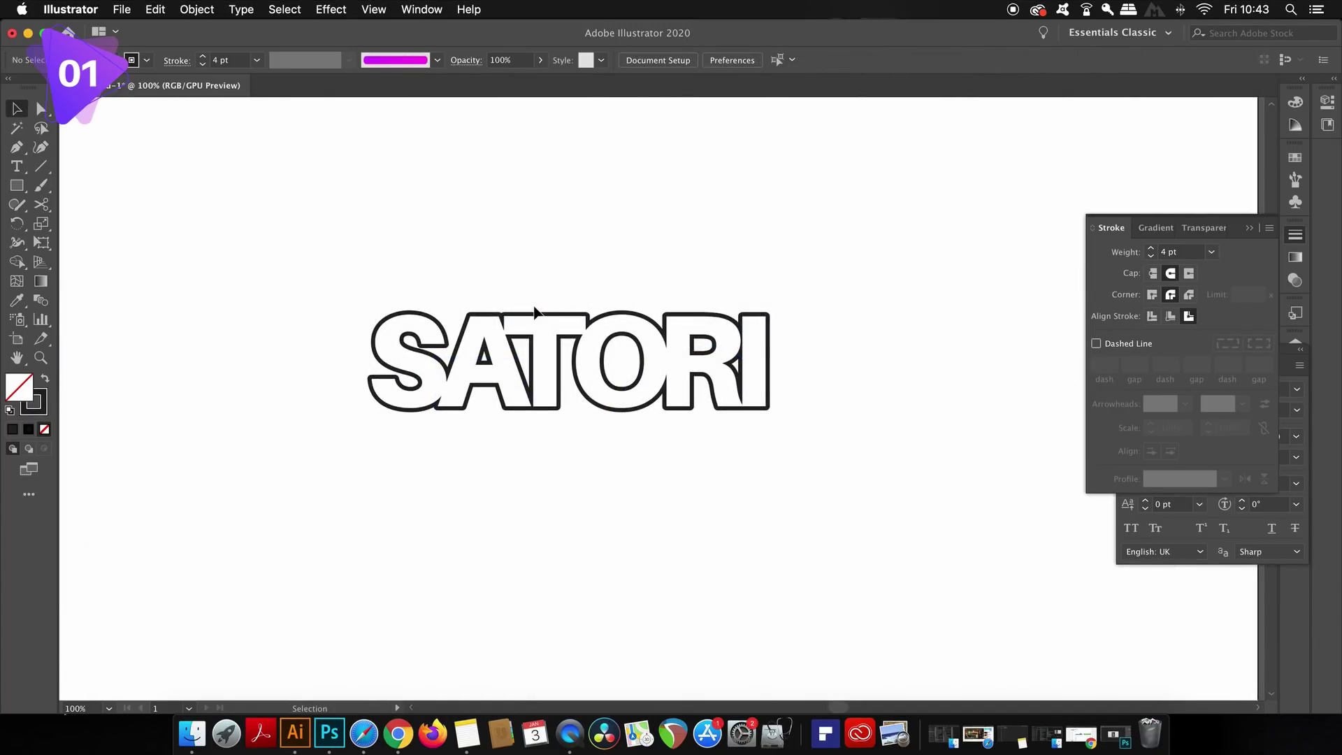
- Apply a linear gradient to the SATORI outline's stroke
{"action": "left_click", "coordinate": [424, 327]}
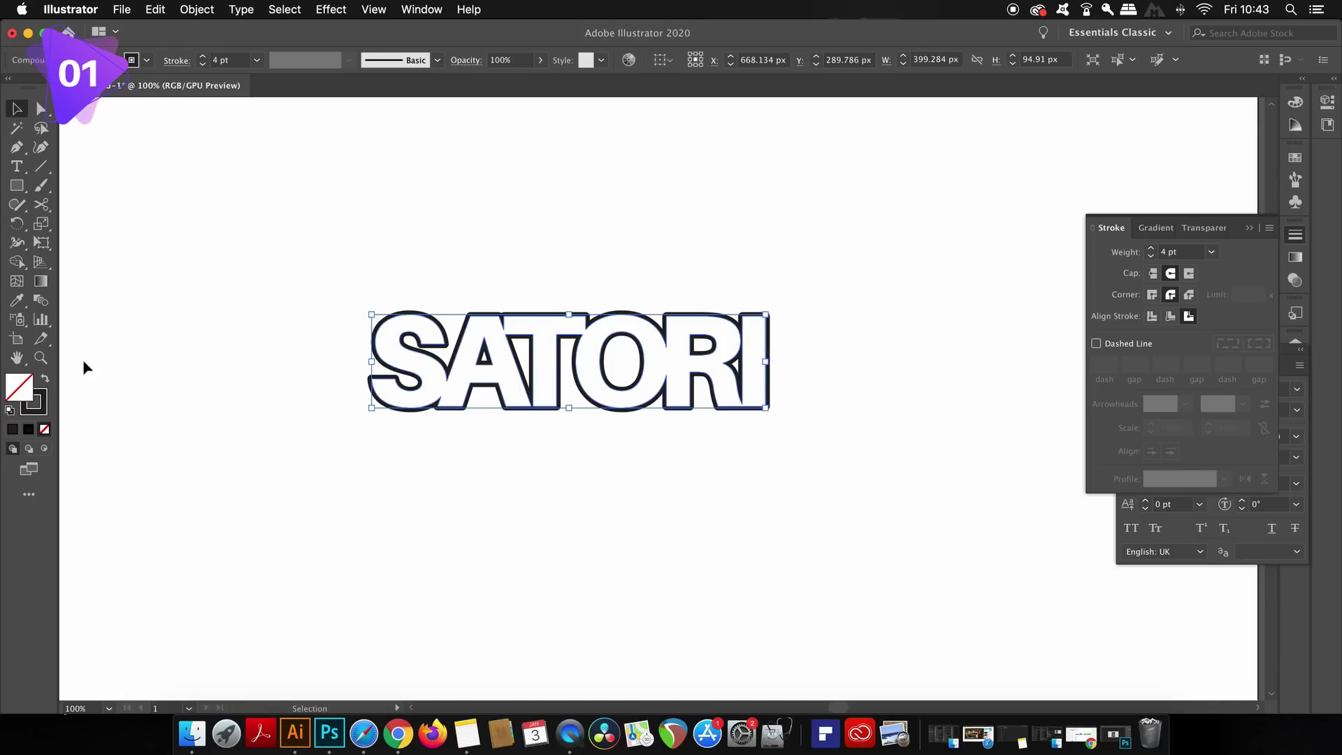
{"action": "left_click", "coordinate": [42, 411]}
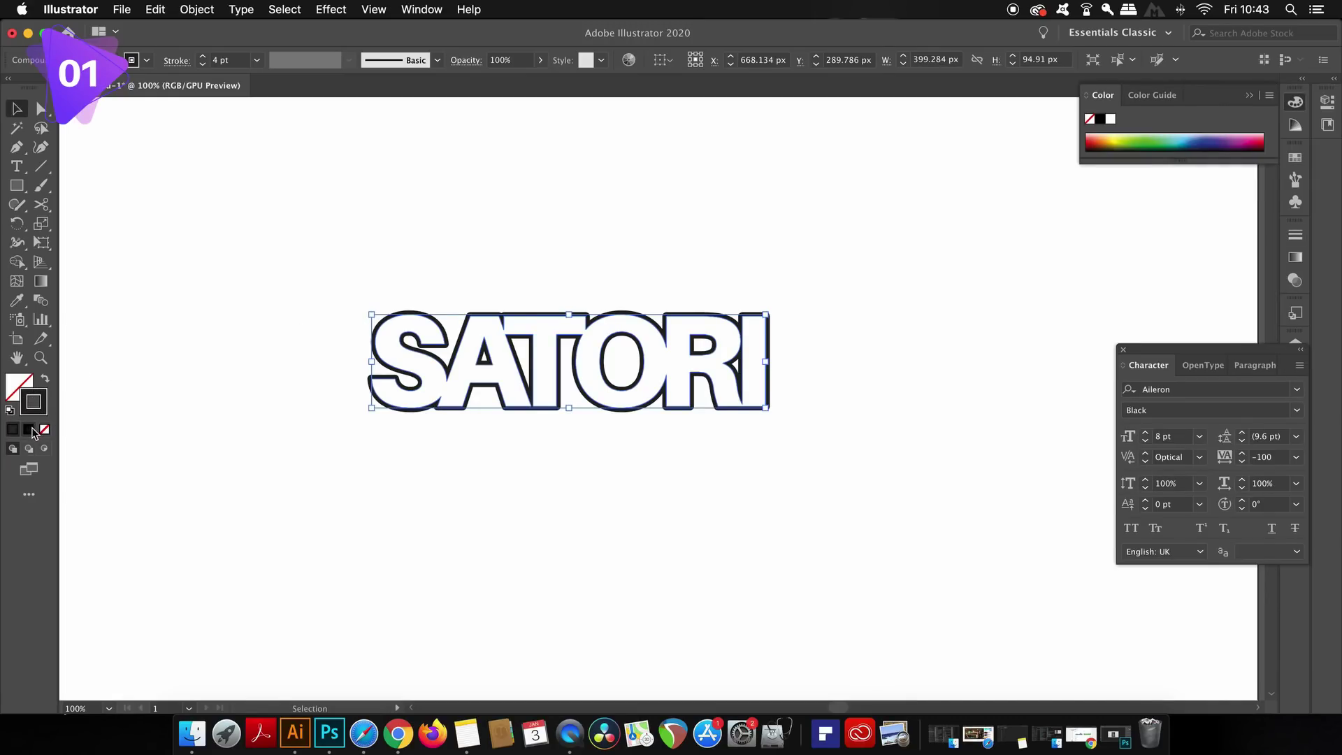
{"action": "left_click", "coordinate": [29, 429]}
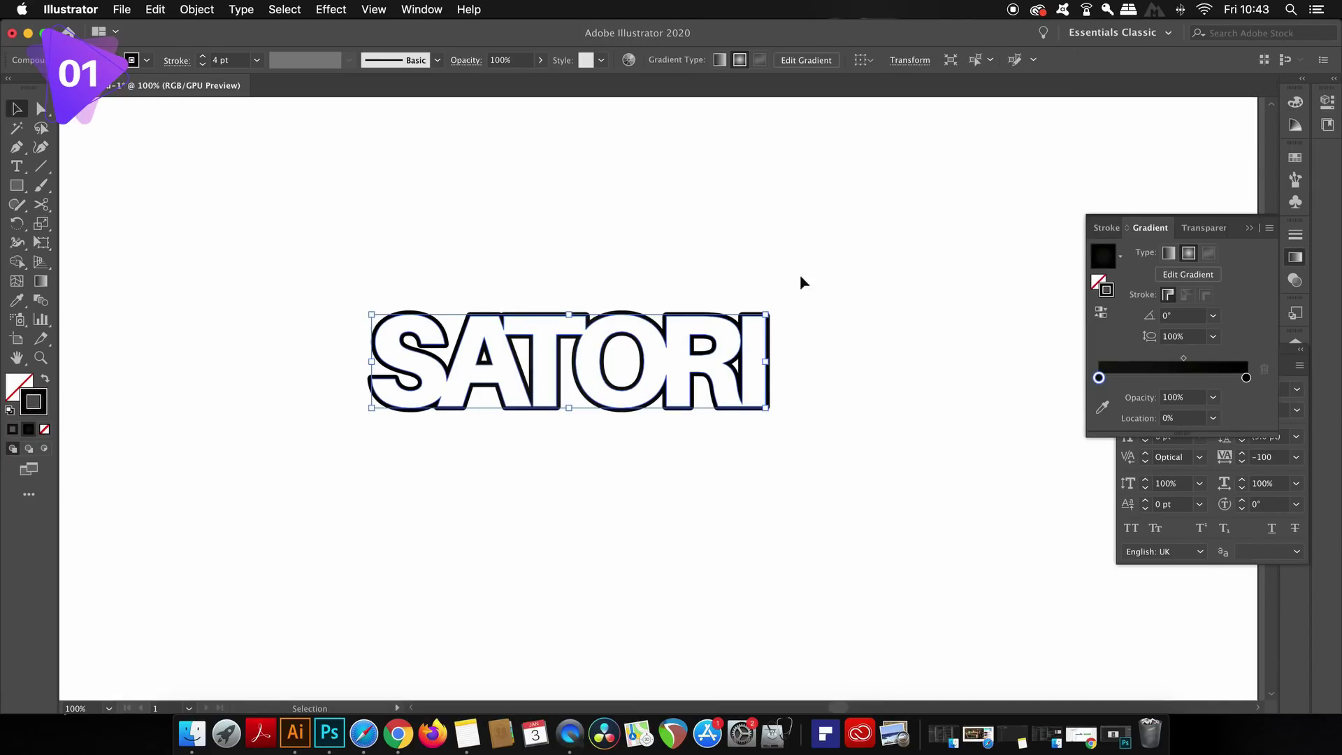
{"action": "left_click", "coordinate": [1171, 253]}
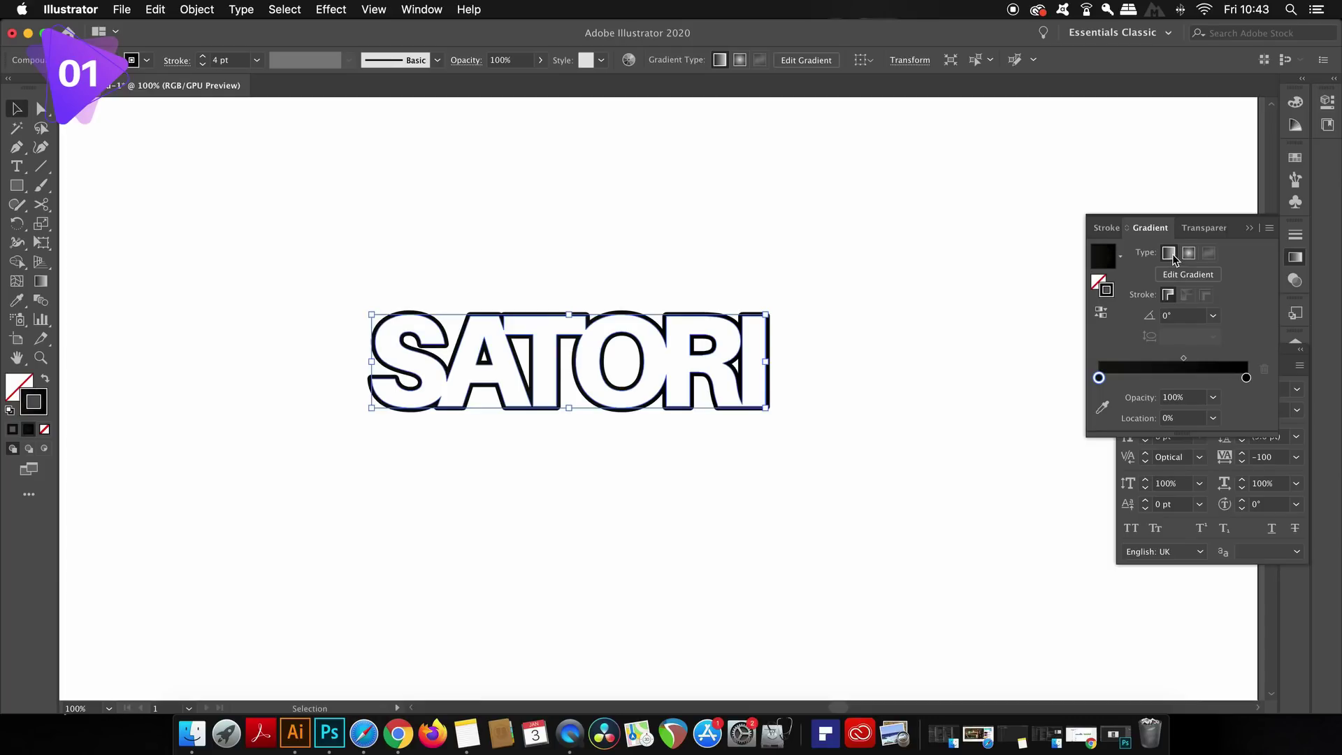
- Make the left gradient stop blue and add a middle stop at 53.05%
{"action": "double_click", "coordinate": [1099, 381]}
{"action": "left_click", "coordinate": [1041, 463]}
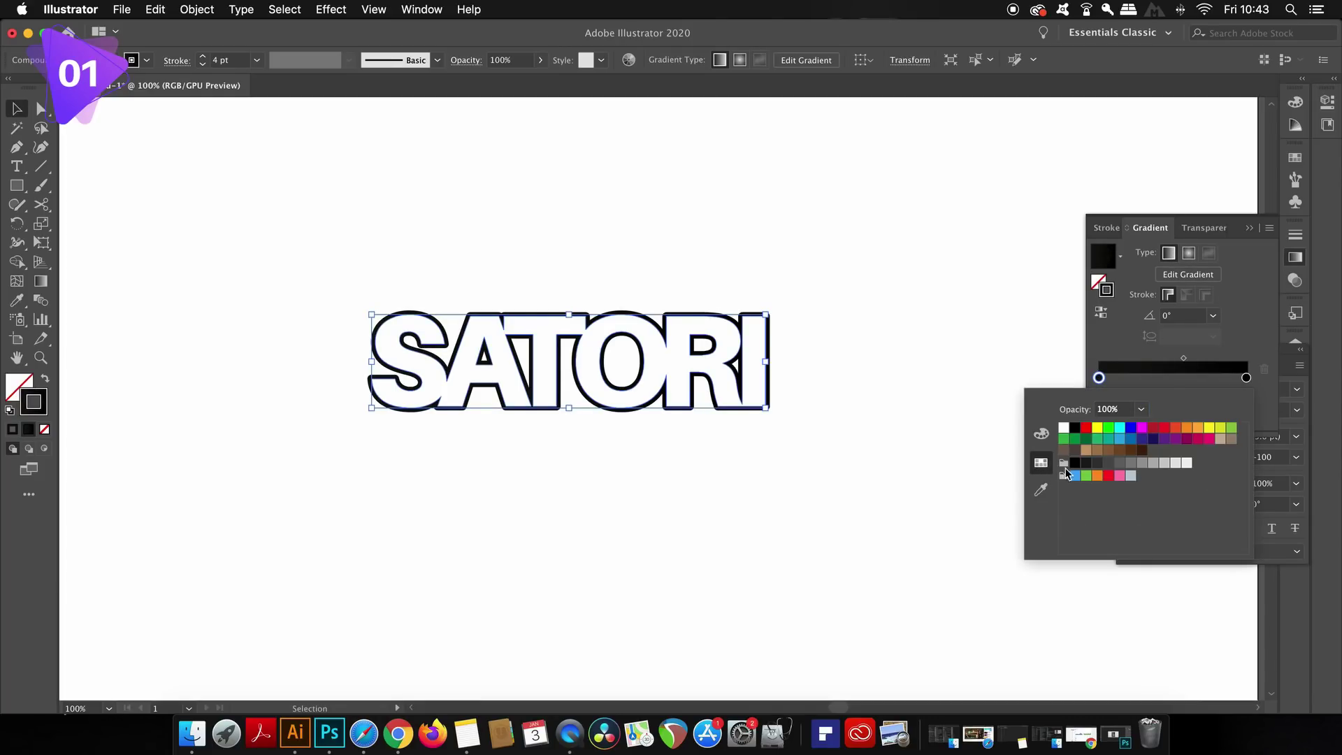
{"action": "left_click", "coordinate": [1131, 439]}
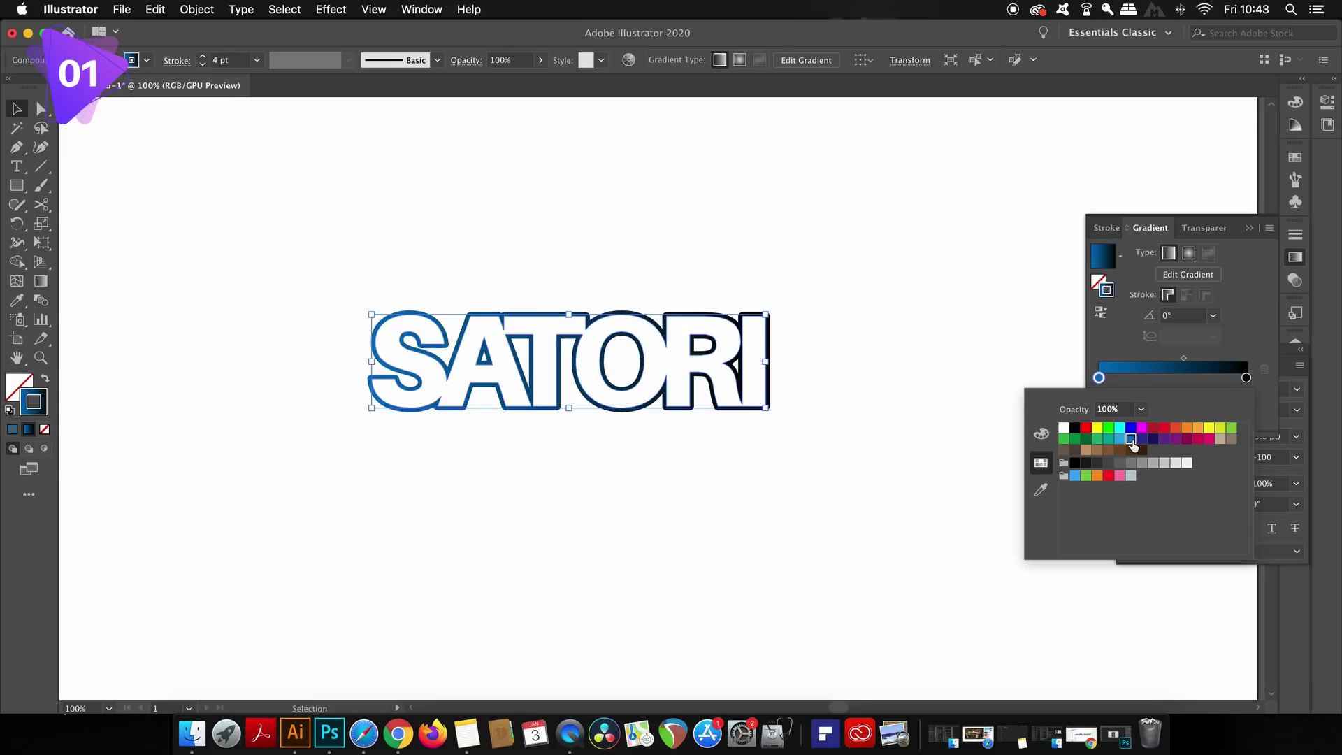
{"action": "left_click", "coordinate": [1171, 382]}
{"action": "left_click", "coordinate": [1171, 382]}
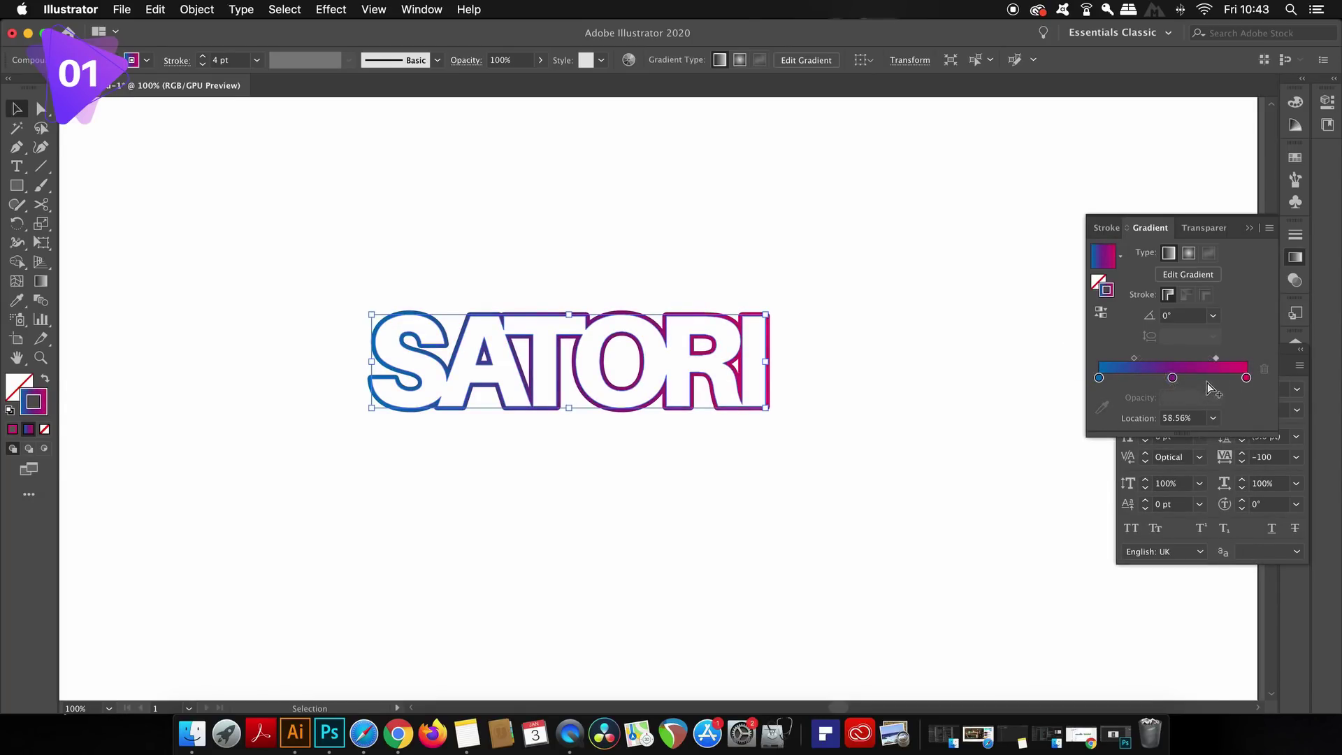
{"action": "left_click_drag", "start_coordinate": [1171, 379], "coordinate": [1177, 378]}
- Increase the SATORI outline's stroke weight to 5 pt
{"action": "left_click", "coordinate": [919, 338]}
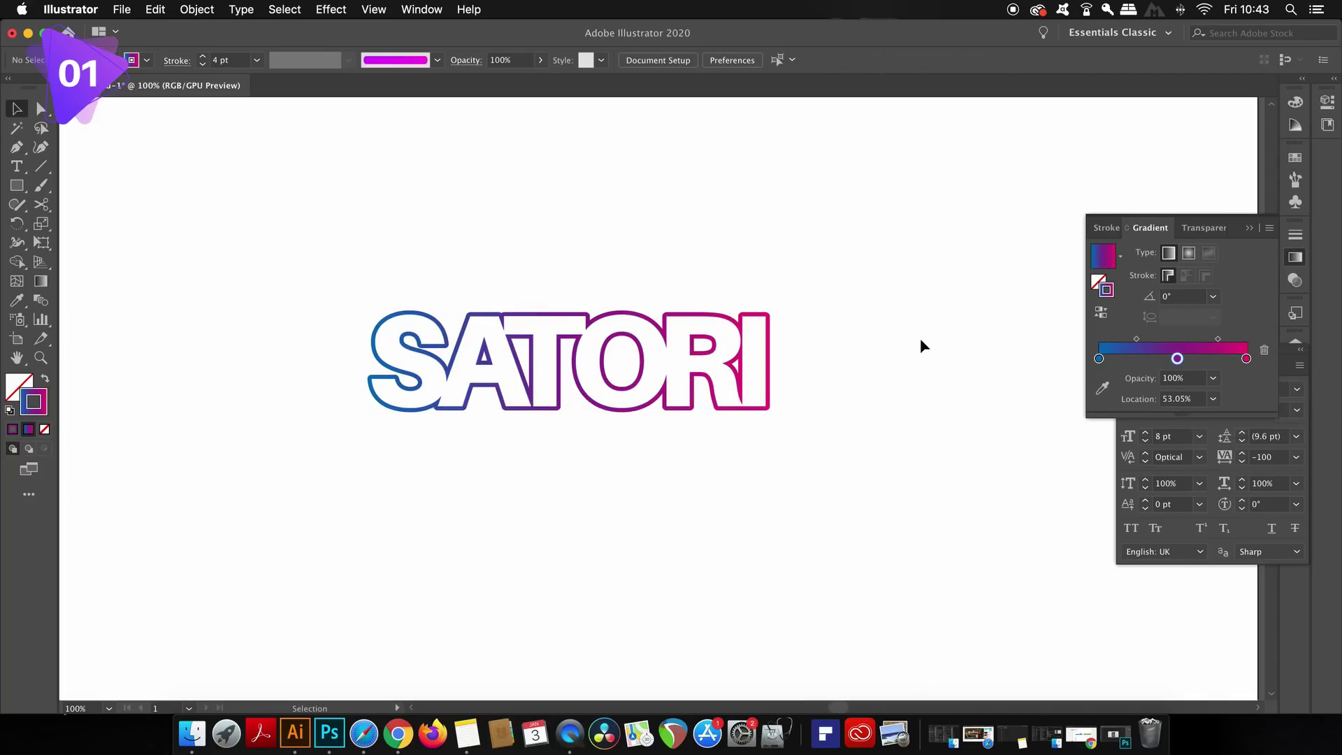
{"action": "left_click", "coordinate": [724, 336]}
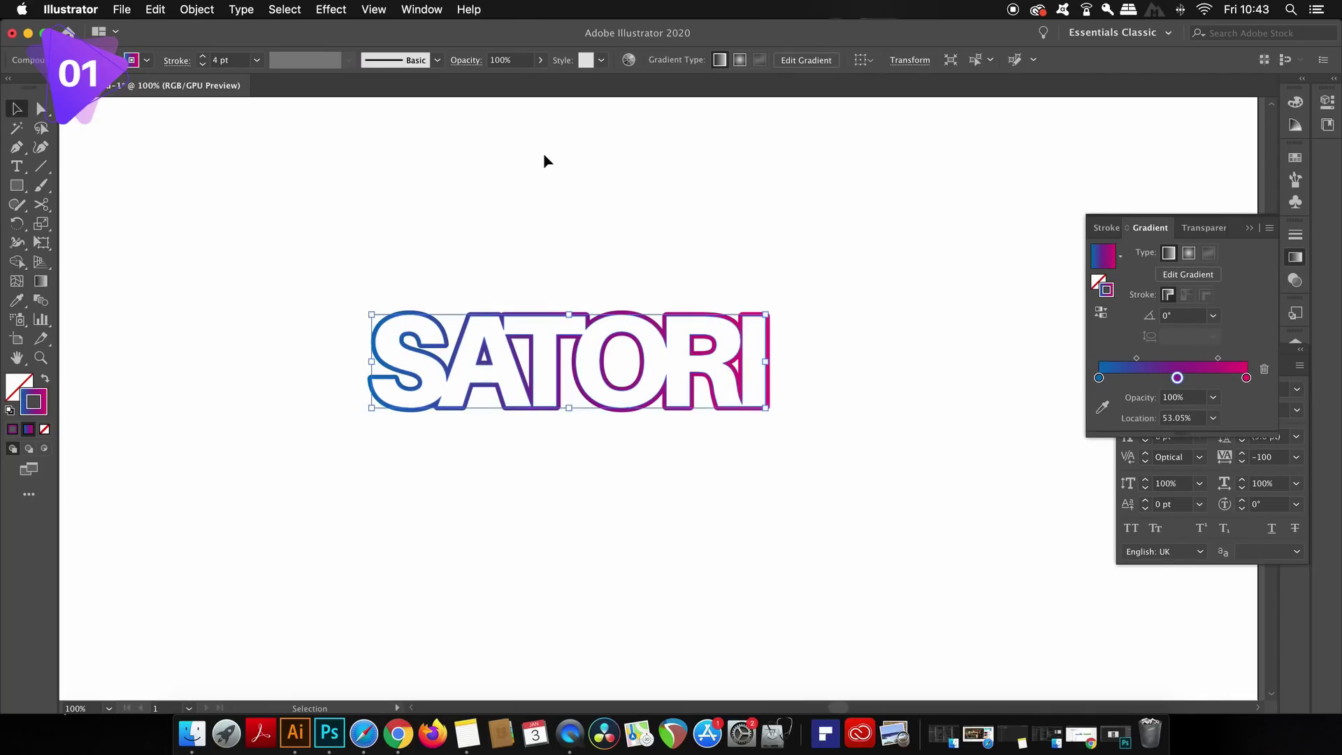
{"action": "left_click", "coordinate": [202, 56]}
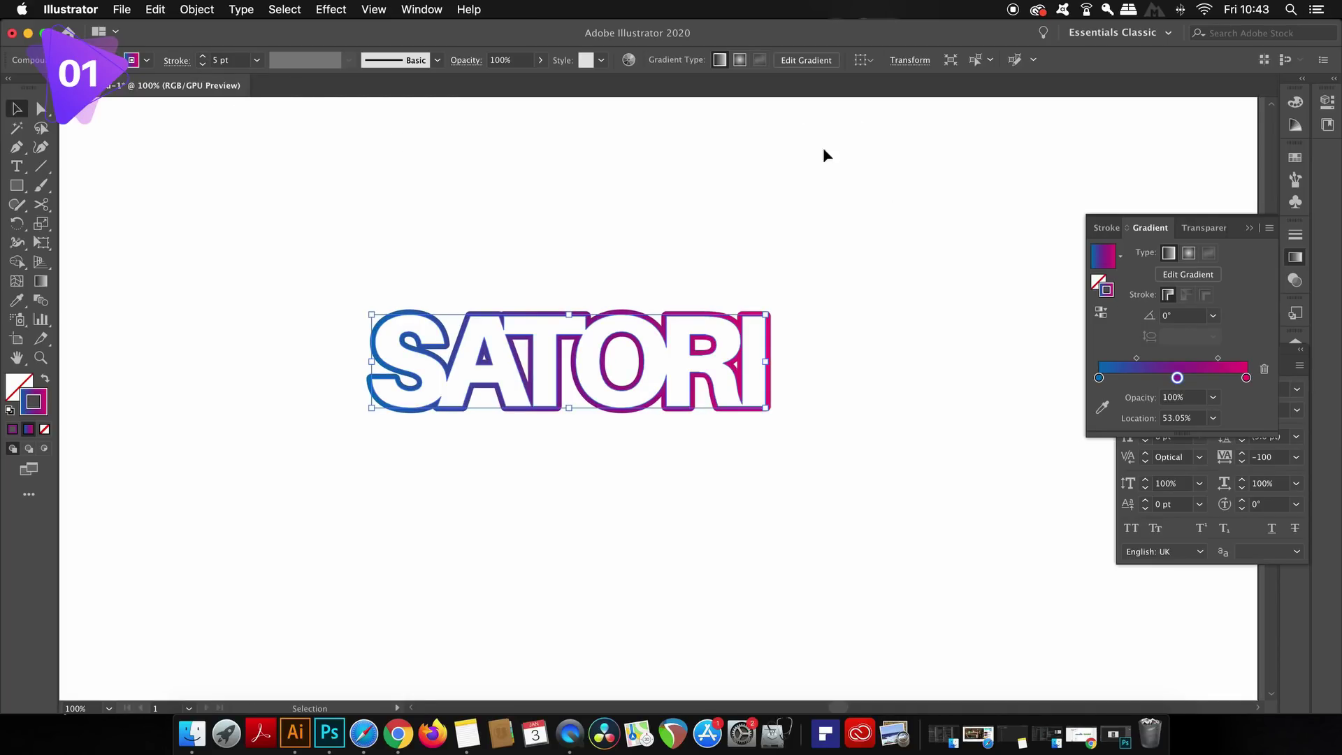
- Duplicate the gradient stroke from the Appearance panel menu
{"action": "left_click", "coordinate": [420, 13]}
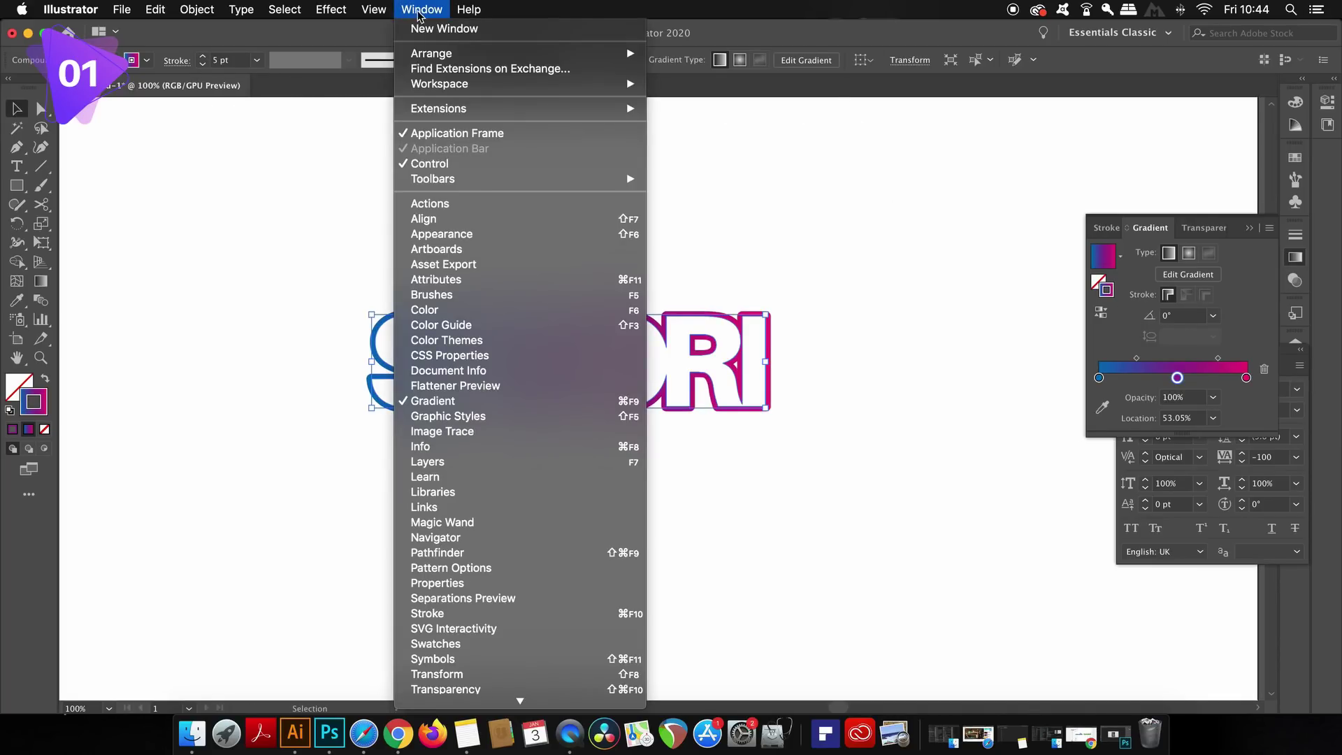
{"action": "left_click", "coordinate": [462, 234]}
{"action": "left_click_drag", "start_coordinate": [1073, 246], "coordinate": [956, 210]}
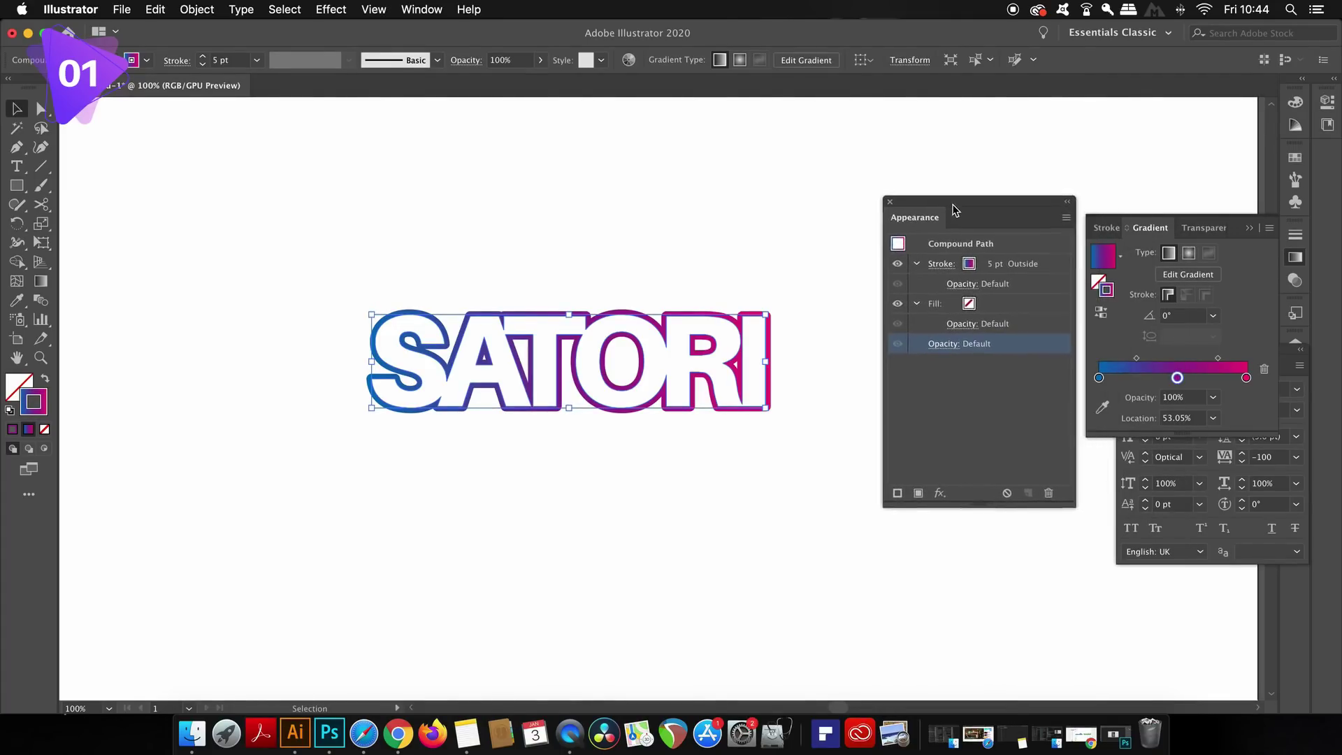
{"action": "left_click", "coordinate": [1022, 264]}
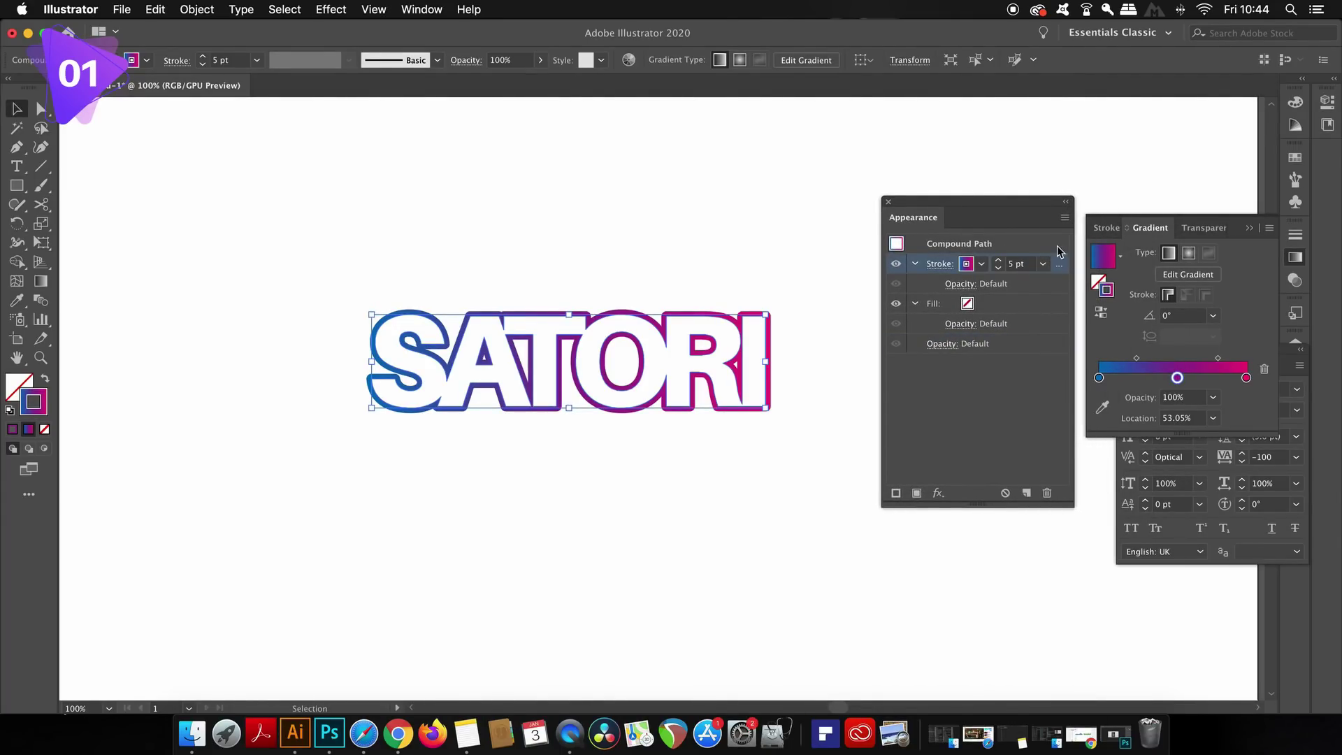
{"action": "left_click", "coordinate": [1065, 220]}
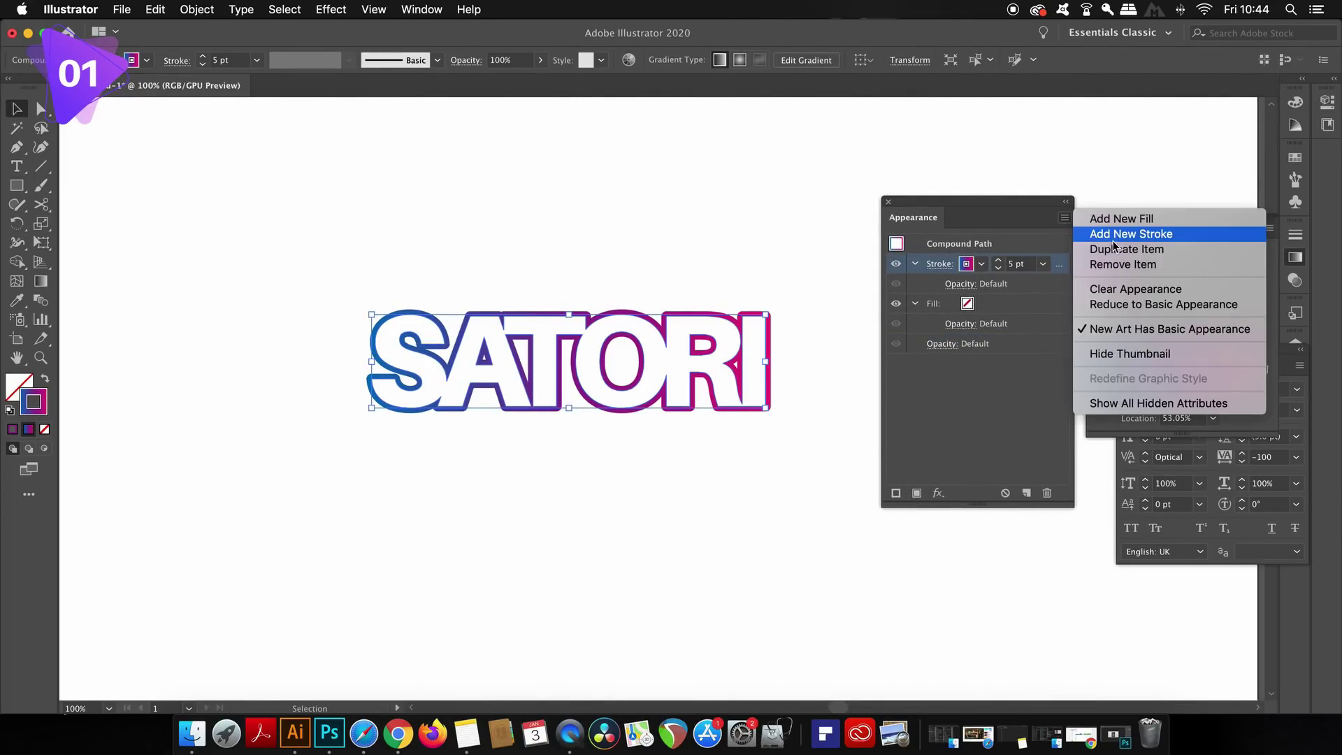
{"action": "left_click", "coordinate": [1195, 258]}
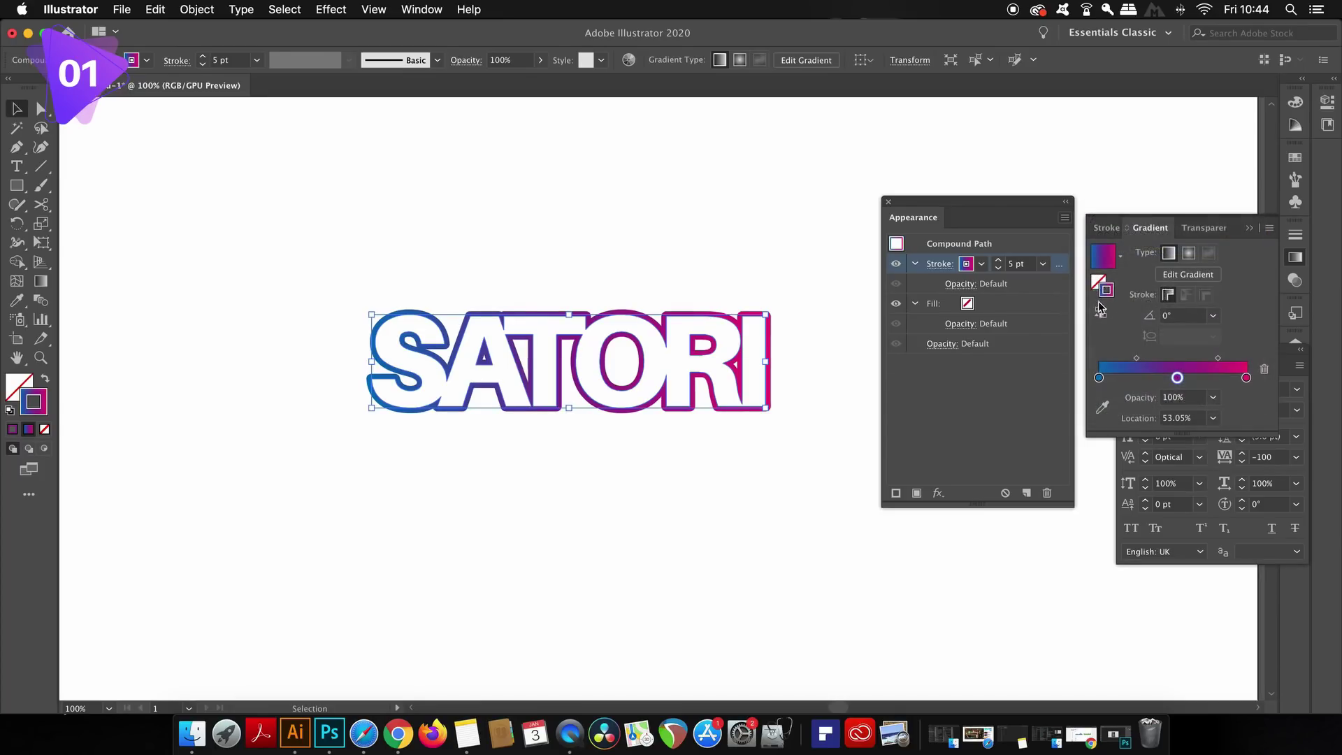
- Set the lower duplicated stroke's weight to 8 pt
{"action": "left_click", "coordinate": [1018, 309]}
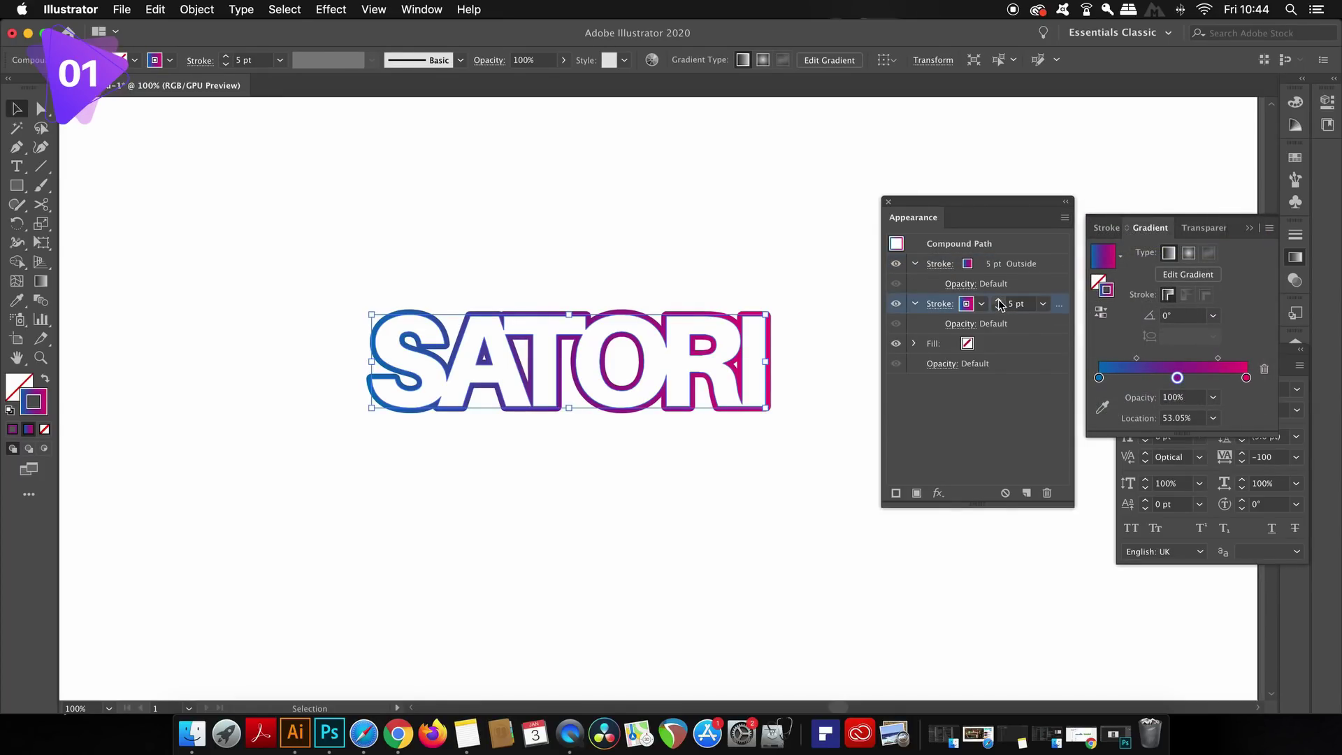
{"action": "left_click", "coordinate": [999, 300]}
{"action": "left_click", "coordinate": [999, 301]}
{"action": "left_click", "coordinate": [999, 301]}
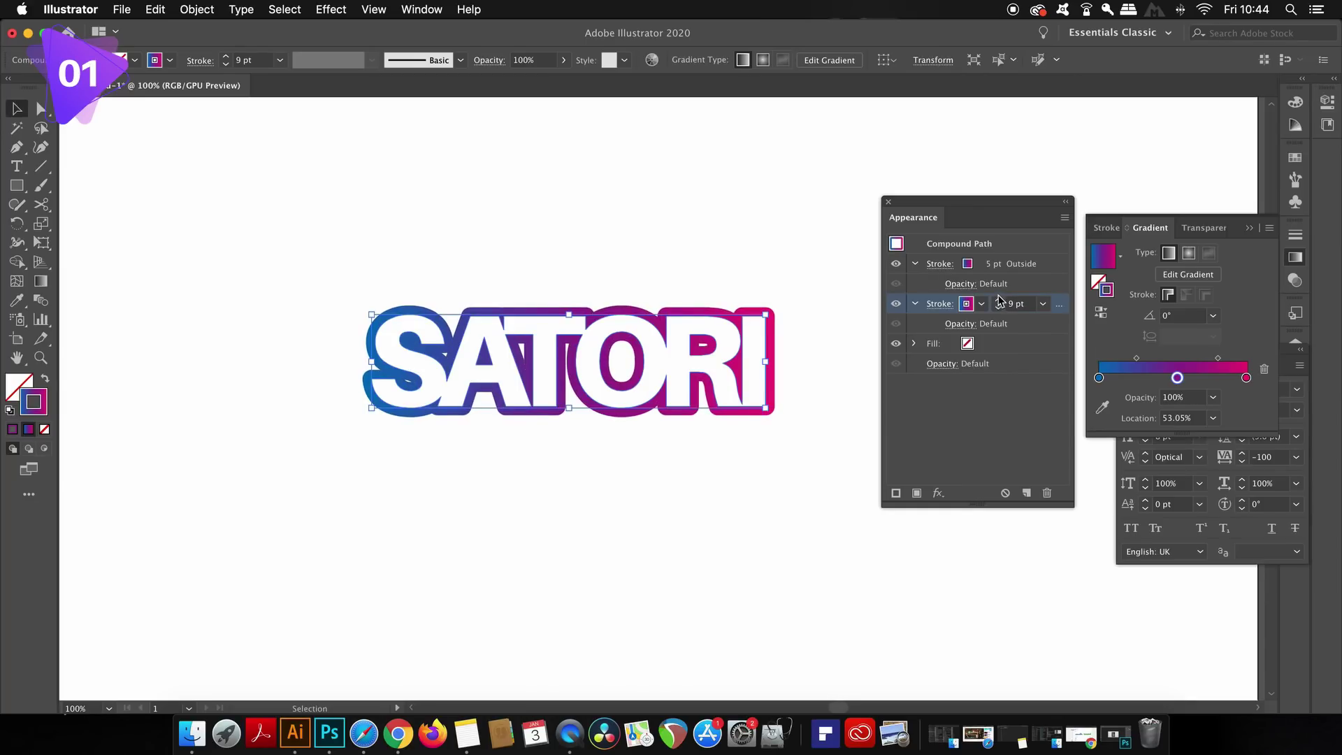
- Apply a 5.4-pixel Gaussian Blur to the lower 8 pt stroke for a neon glow
{"action": "left_click", "coordinate": [938, 493]}
{"action": "mouse_move", "coordinate": [970, 494]}
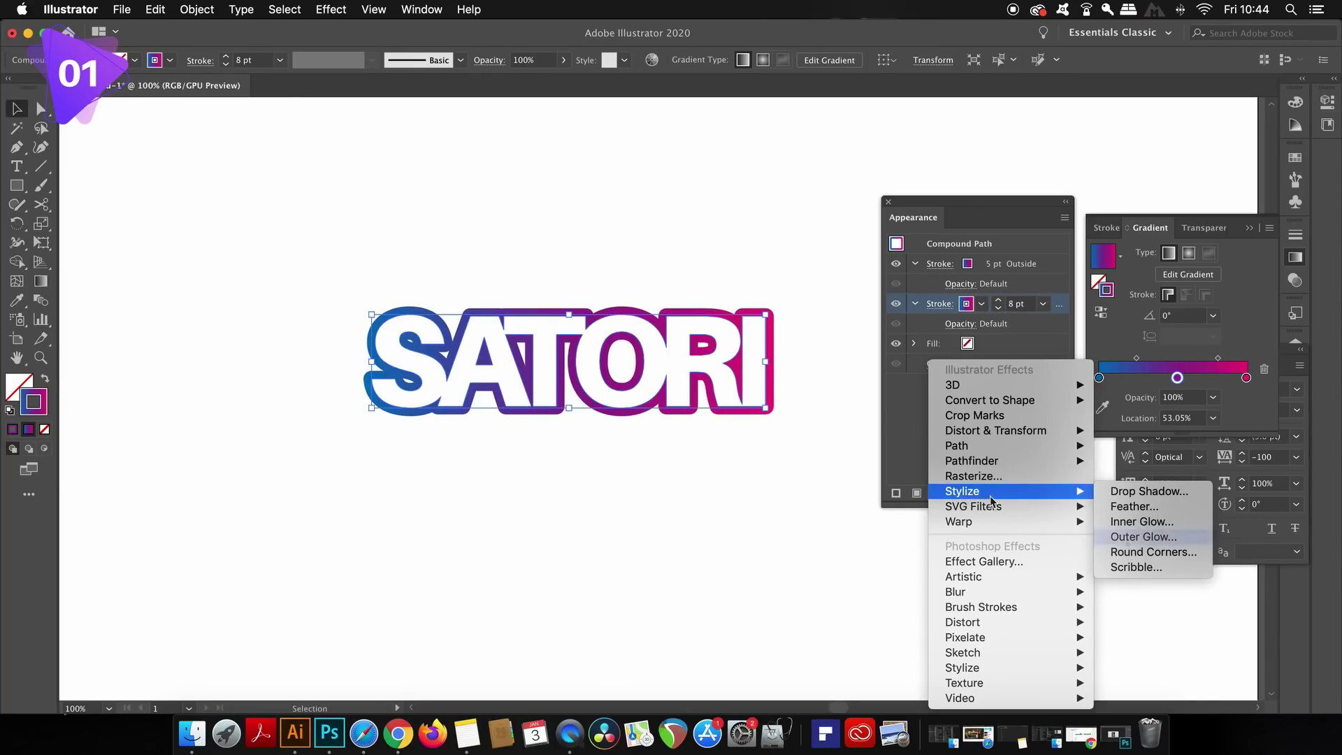
{"action": "mouse_move", "coordinate": [1066, 592]}
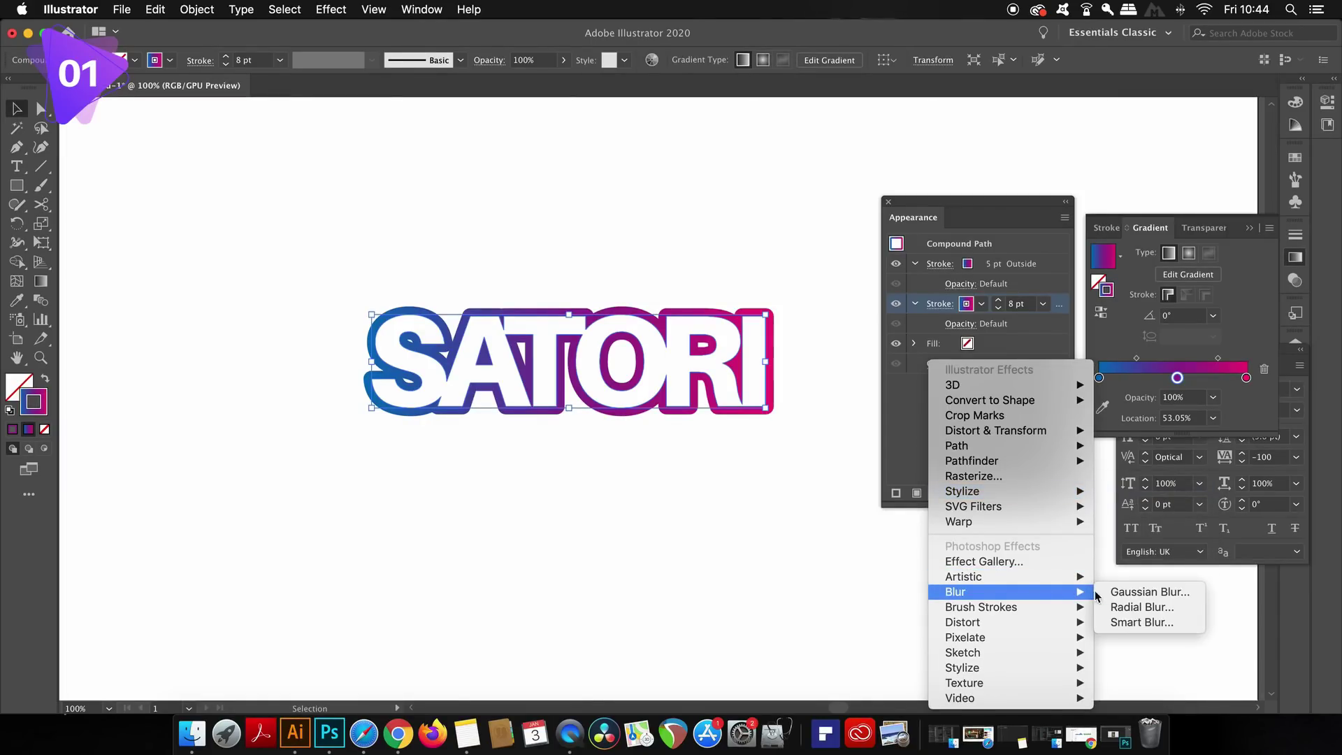
{"action": "left_click", "coordinate": [1142, 592]}
{"action": "left_click", "coordinate": [991, 470]}
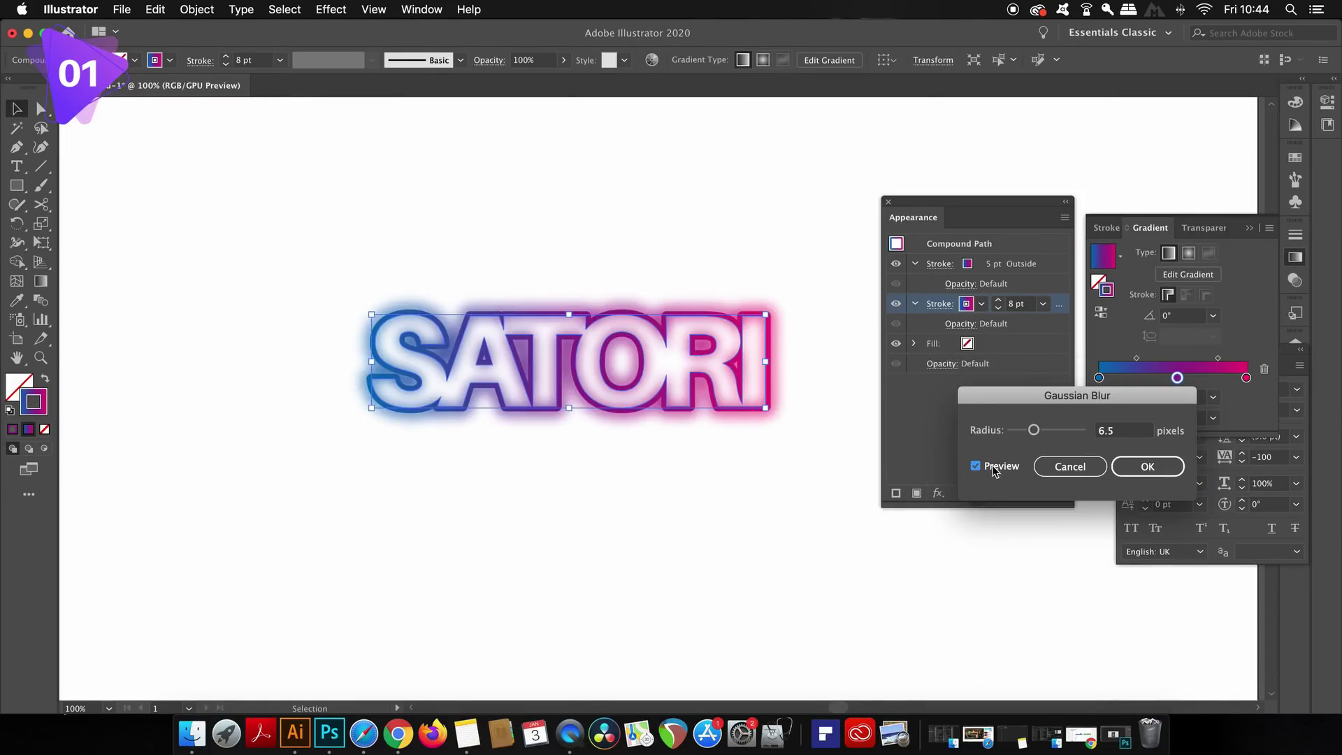
{"action": "left_click_drag", "start_coordinate": [1034, 430], "coordinate": [1030, 432]}
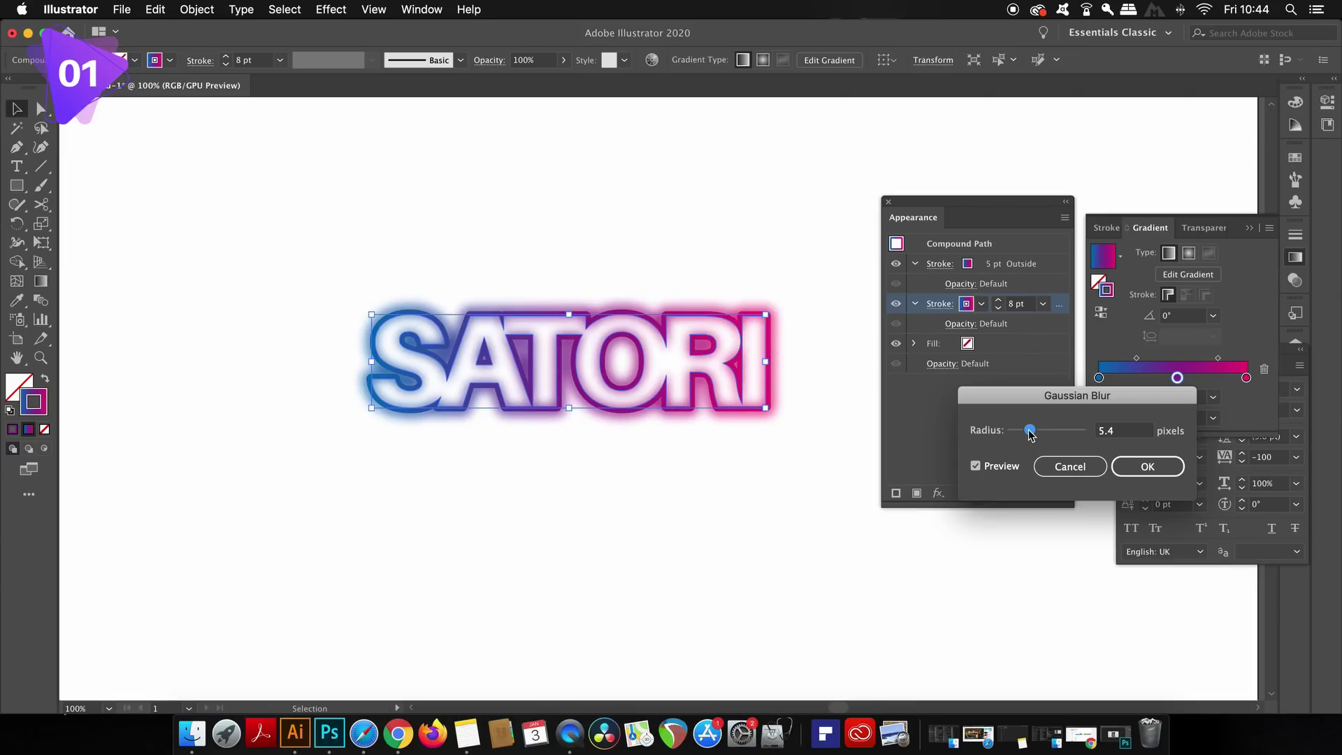
{"action": "left_click", "coordinate": [1134, 464]}
{"action": "left_click", "coordinate": [628, 549]}
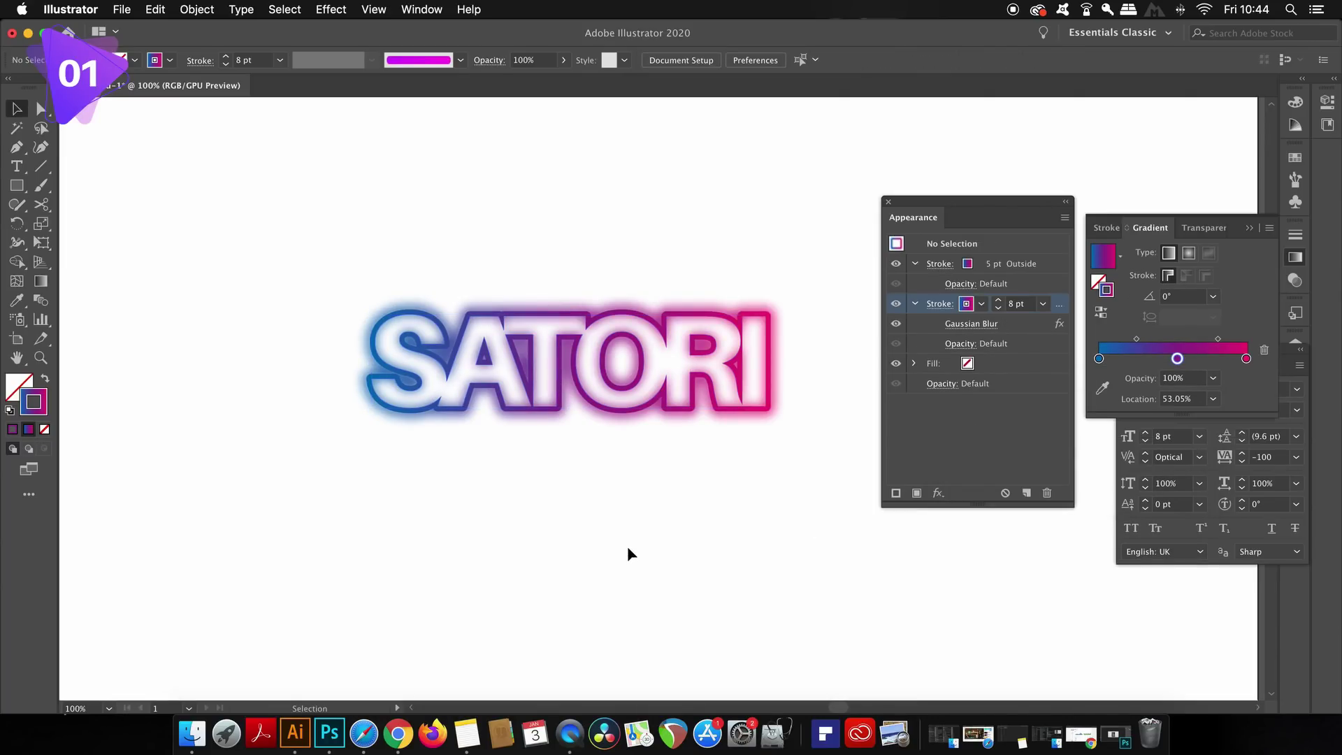
{"action": "scroll", "coordinate": [628, 547], "scroll_direction": "down", "scroll_amount": 2}
{"action": "scroll", "coordinate": [628, 547], "scroll_direction": "up", "scroll_amount": 1}
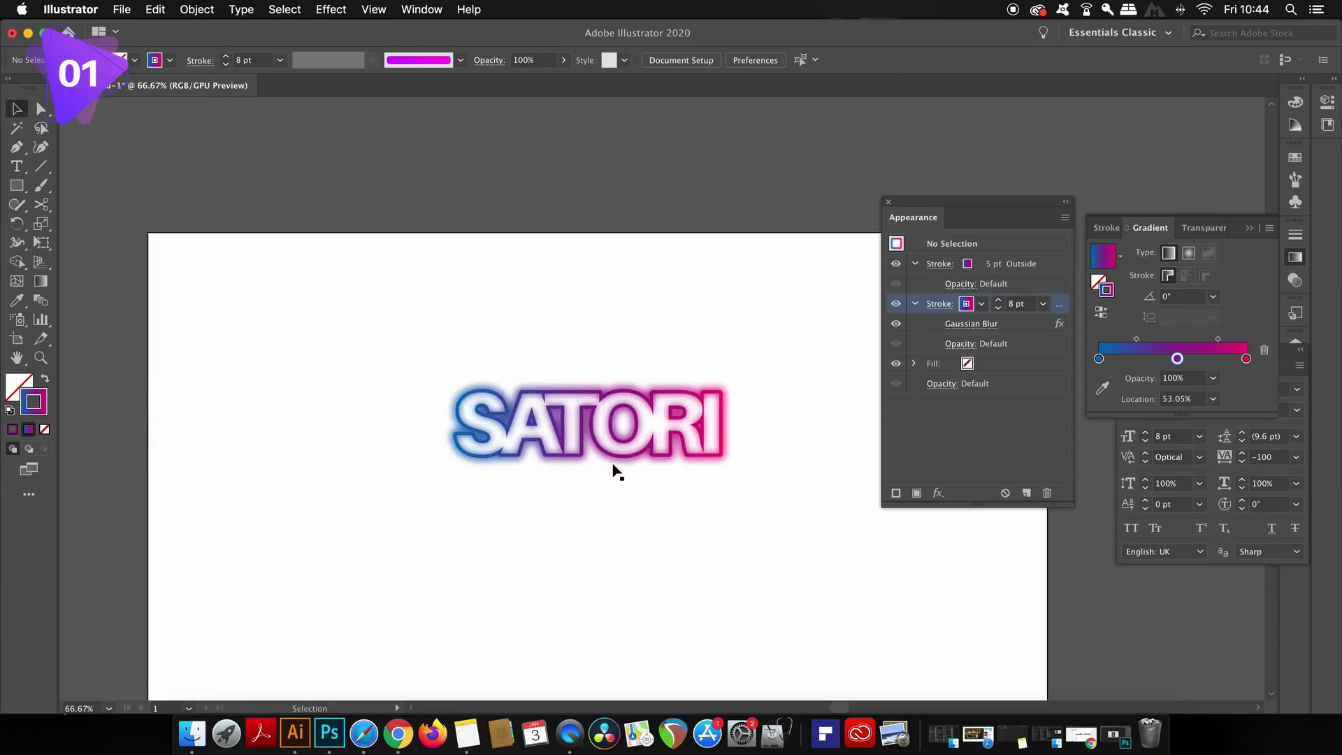
- Set Document Raster Effects Settings' Add Around Object padding to 300 px
{"action": "left_click", "coordinate": [331, 9]}
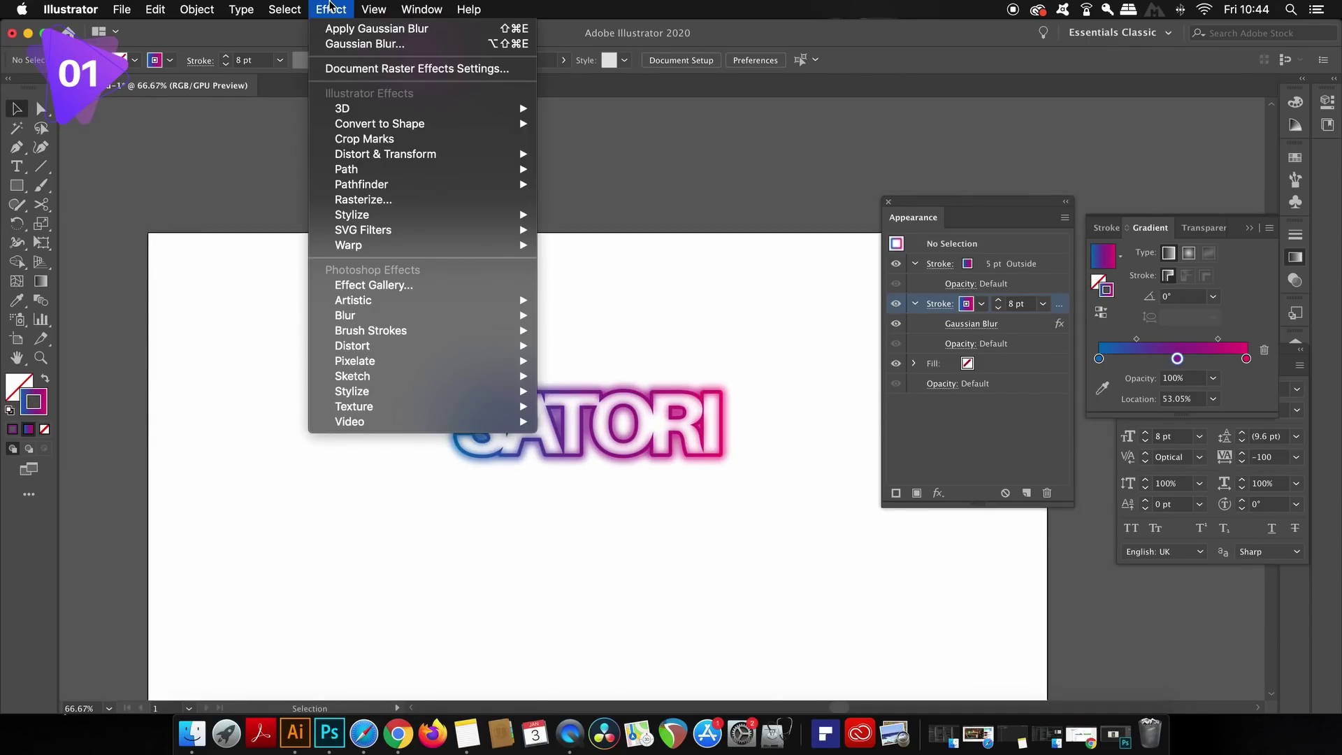
{"action": "left_click", "coordinate": [372, 70]}
{"action": "left_click", "coordinate": [619, 412]}
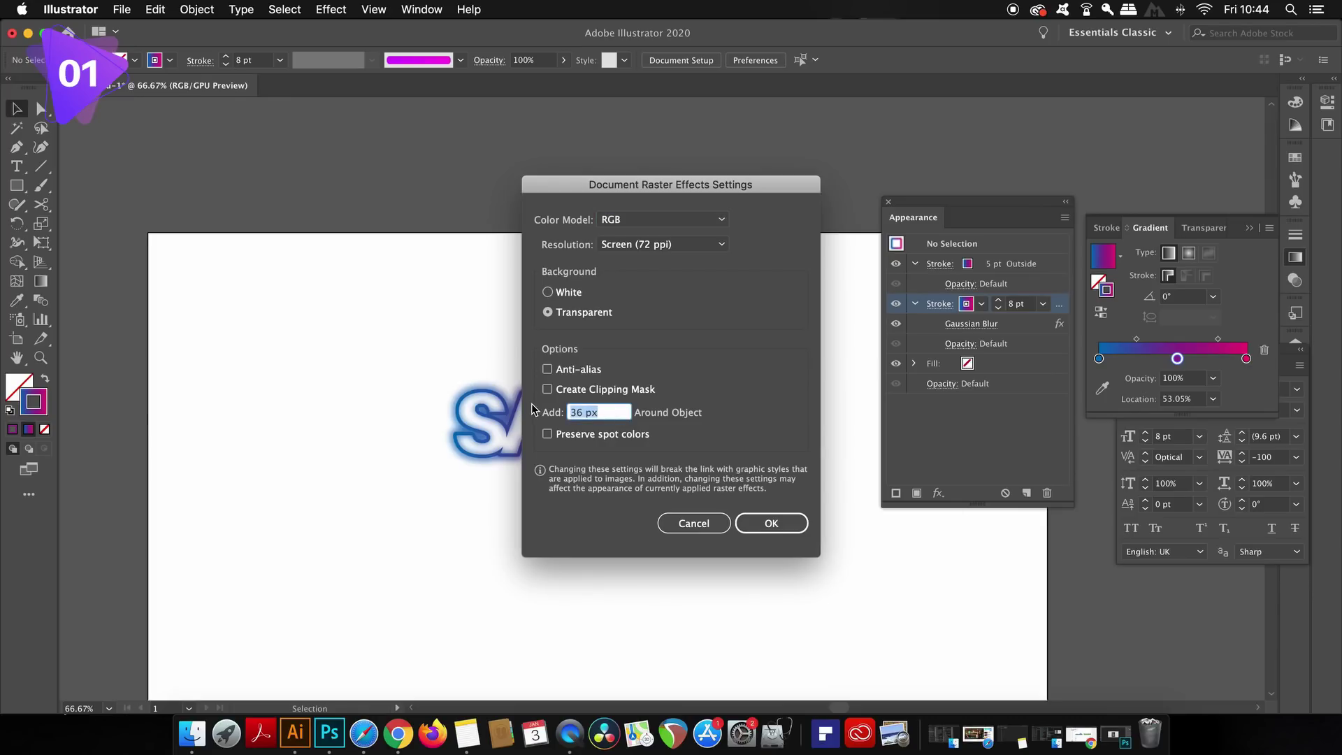
{"action": "type", "text": "300"}
{"action": "key", "text": "Return"}
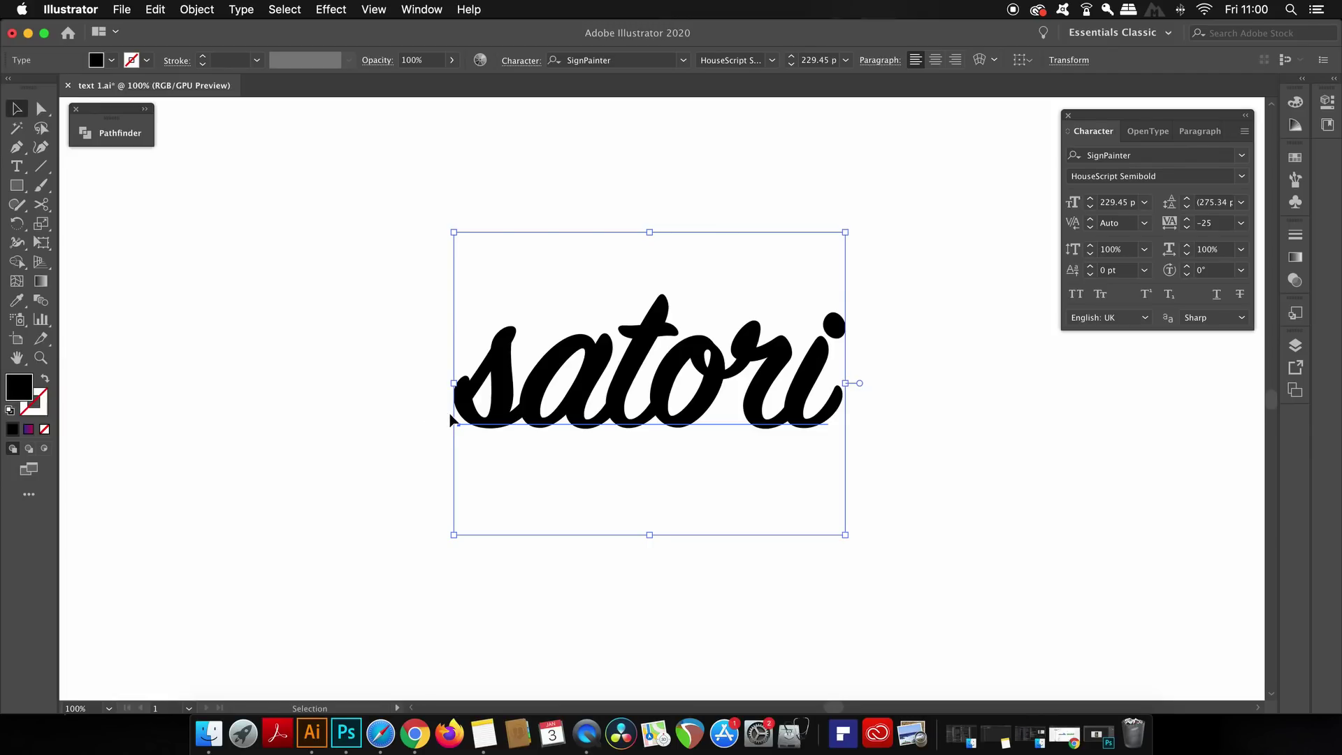
- Outline and ungroup the script satori, zoom in, and expand the Pathfinder panel
{"action": "left_click", "coordinate": [197, 9]}
{"action": "mouse_move", "coordinate": [242, 9]}
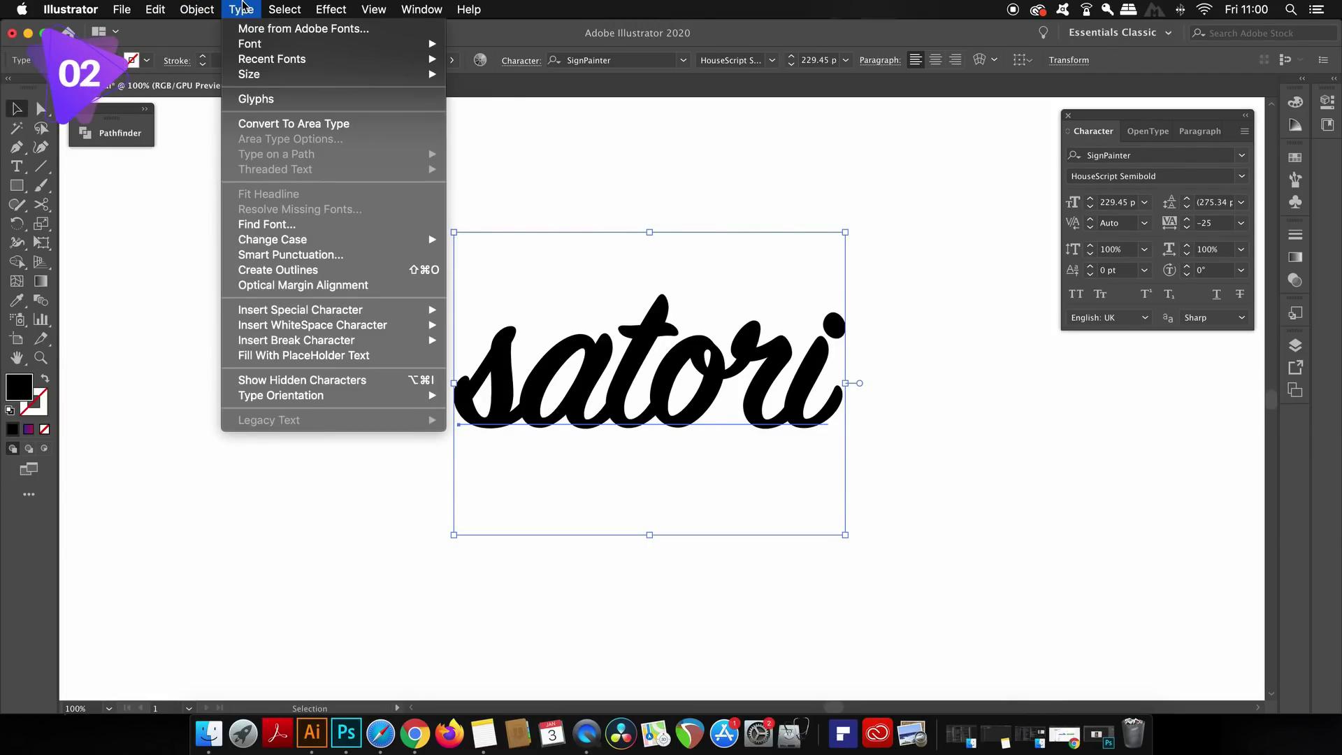
{"action": "left_click", "coordinate": [307, 270]}
{"action": "left_click", "coordinate": [197, 9]}
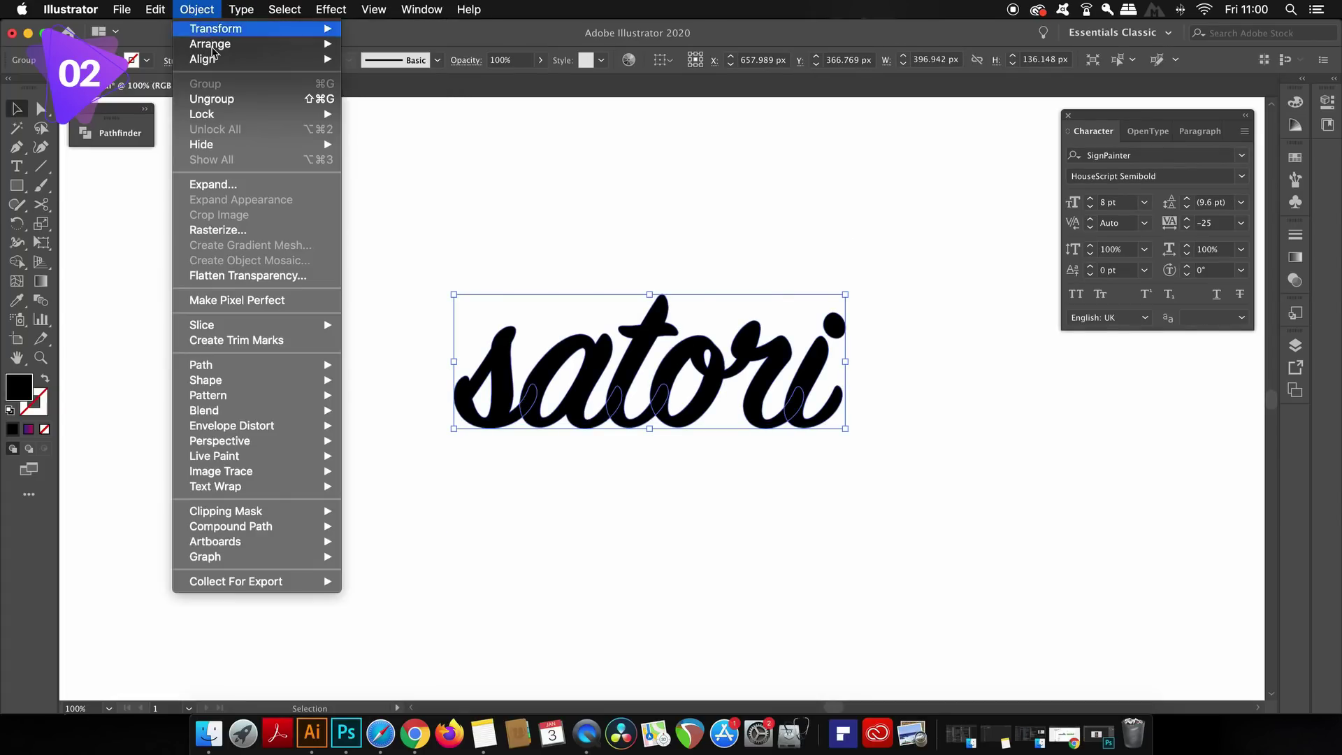
{"action": "left_click", "coordinate": [257, 105]}
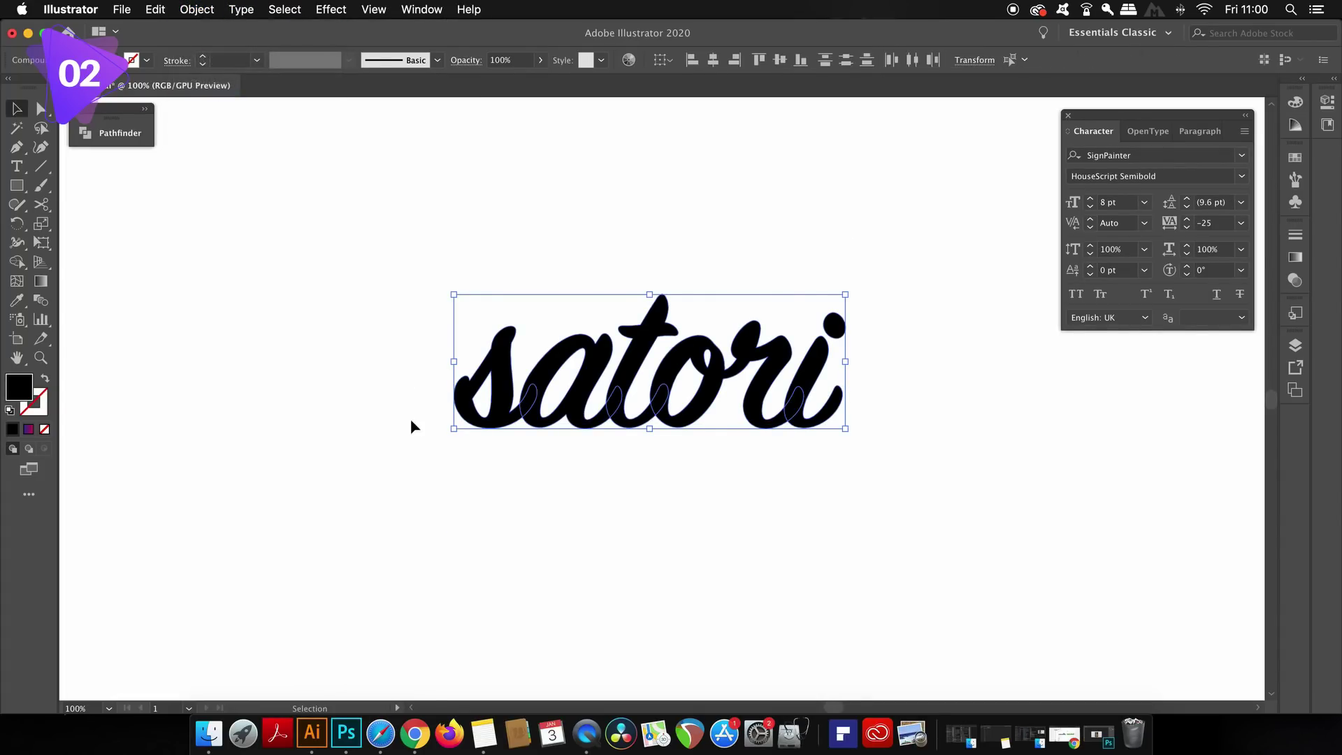
{"action": "left_click", "coordinate": [411, 424]}
{"action": "key", "text": "super+equal"}
{"action": "key", "text": "super+equal"}
{"action": "left_click", "coordinate": [145, 109]}
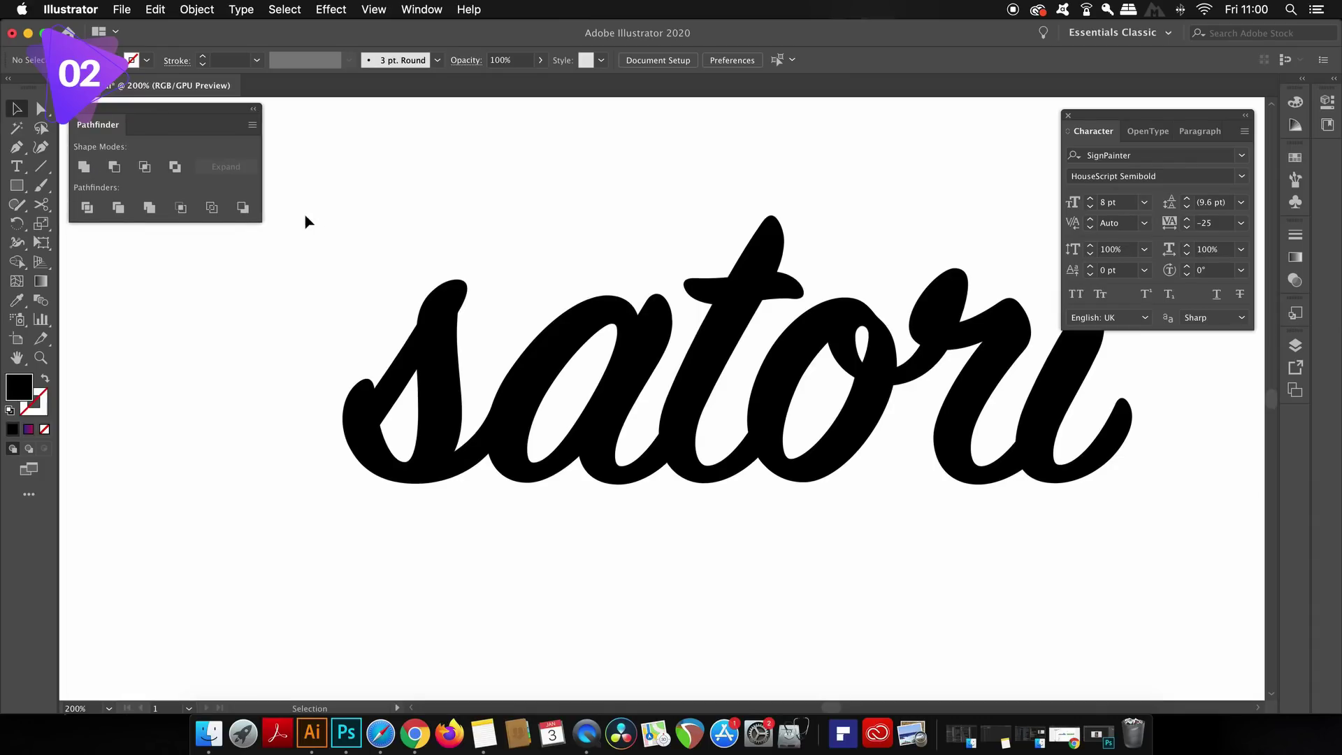
{"action": "left_click", "coordinate": [523, 384]}
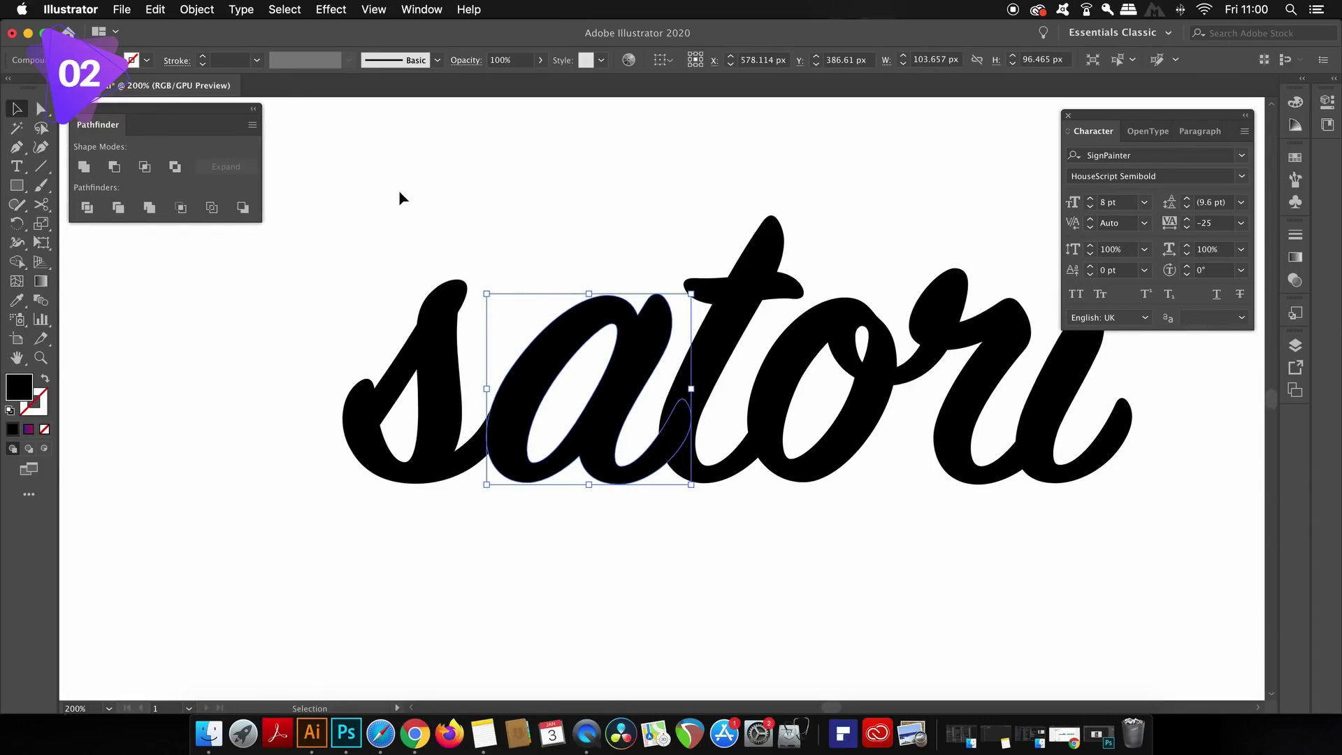
{"action": "left_click_drag", "start_coordinate": [387, 195], "coordinate": [537, 439]}
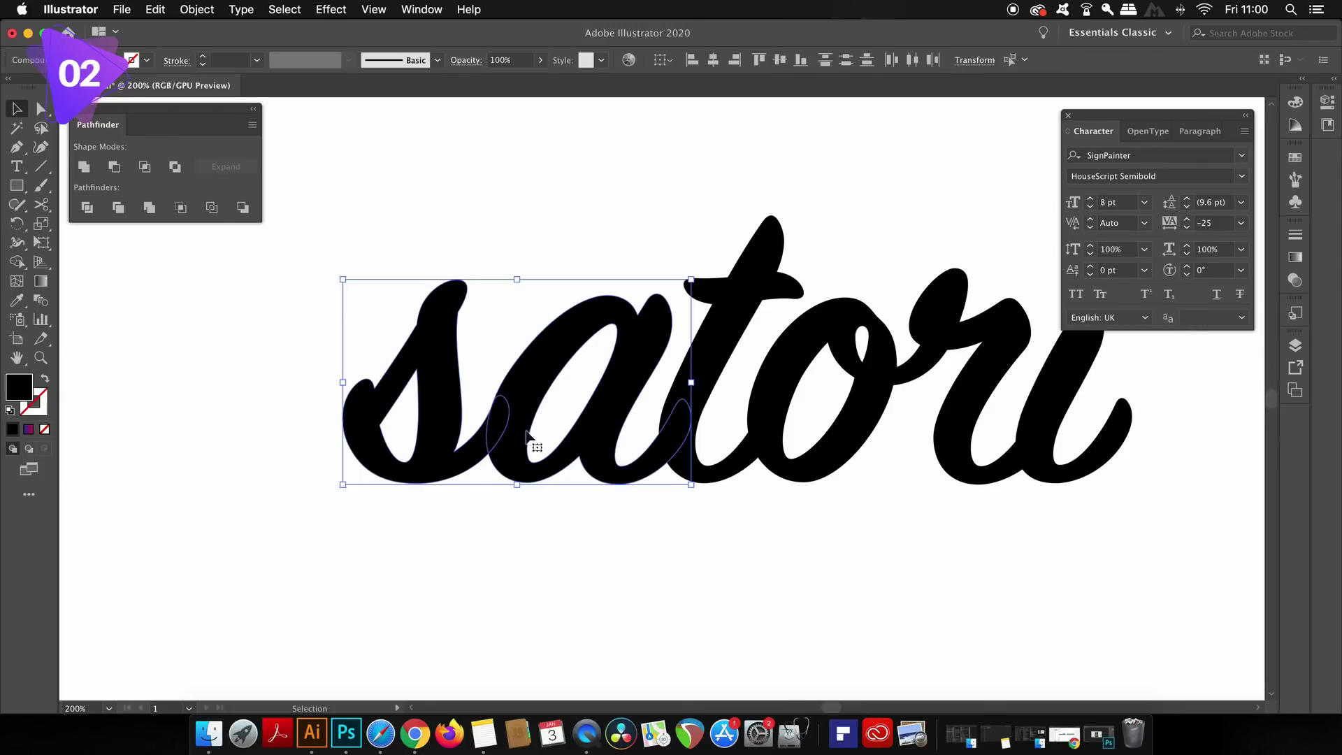
{"action": "left_click", "coordinate": [115, 168]}
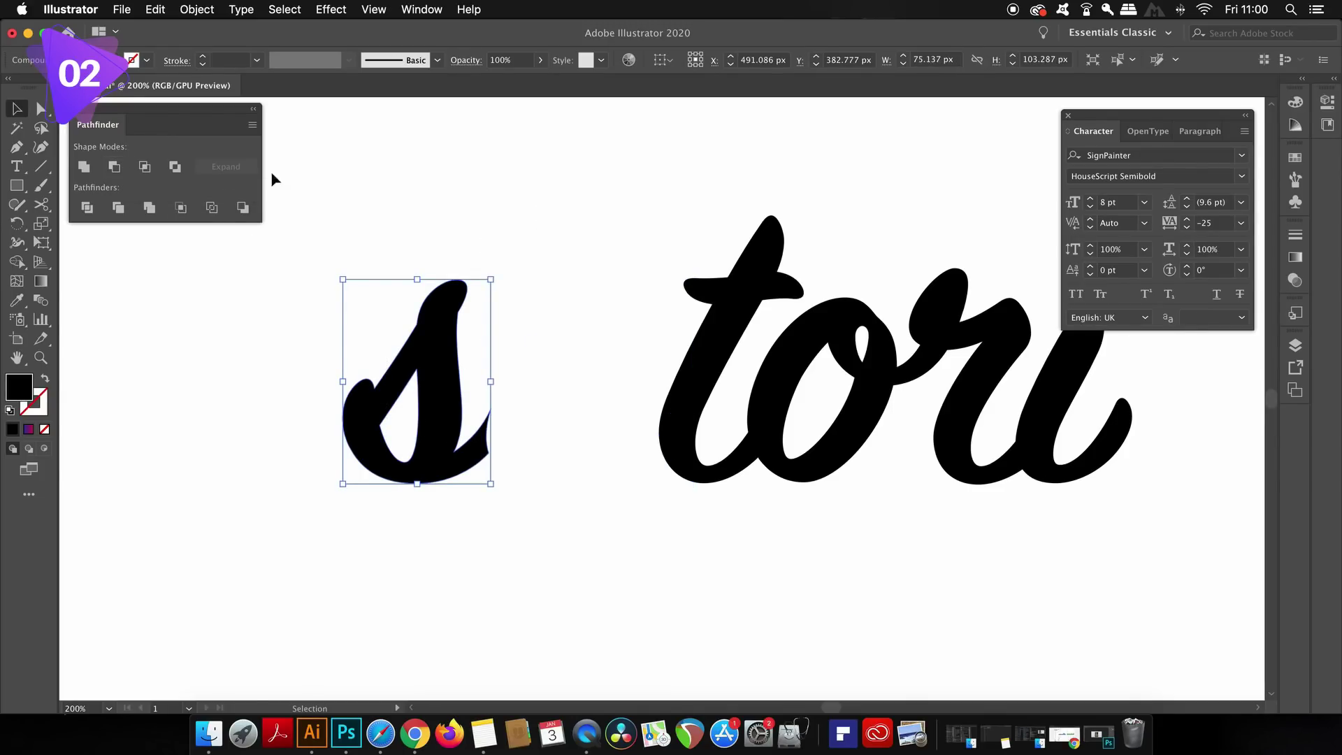
{"action": "left_click", "coordinate": [339, 172]}
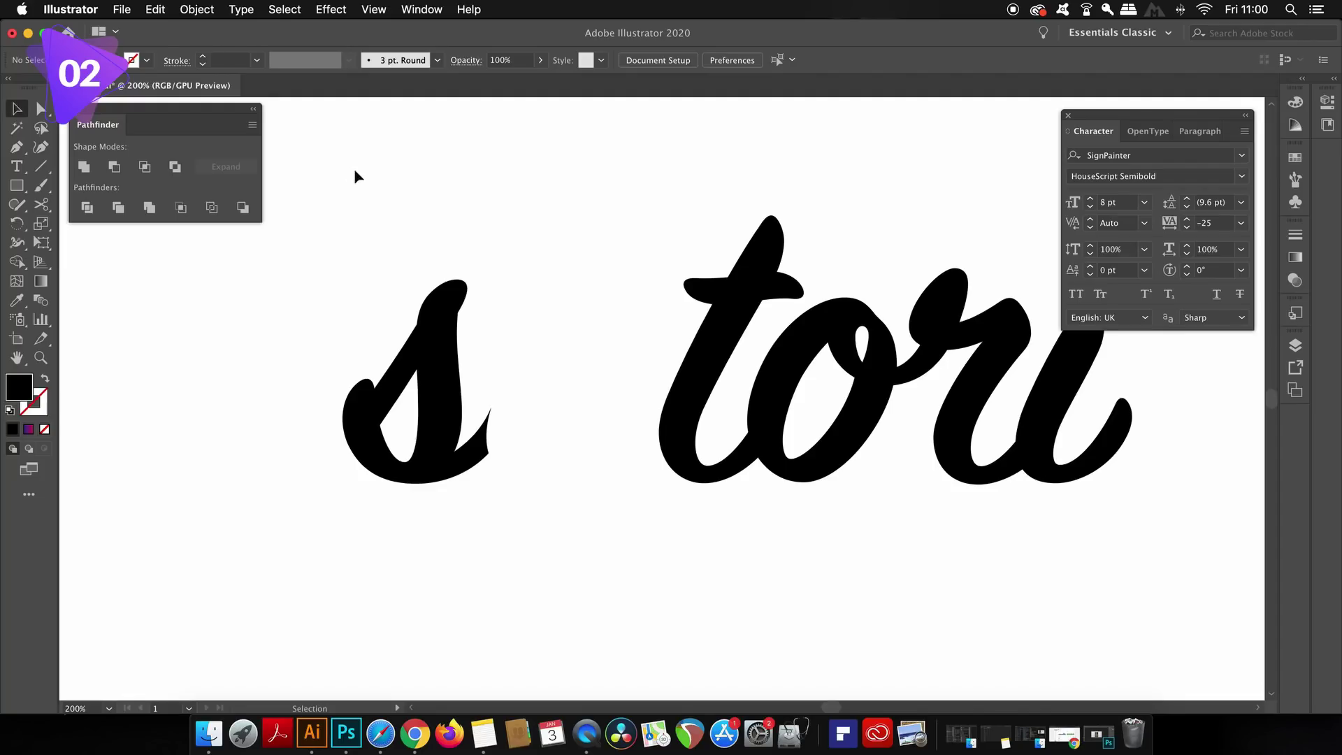
{"action": "key", "text": "super+z"}
{"action": "left_click", "coordinate": [503, 336]}
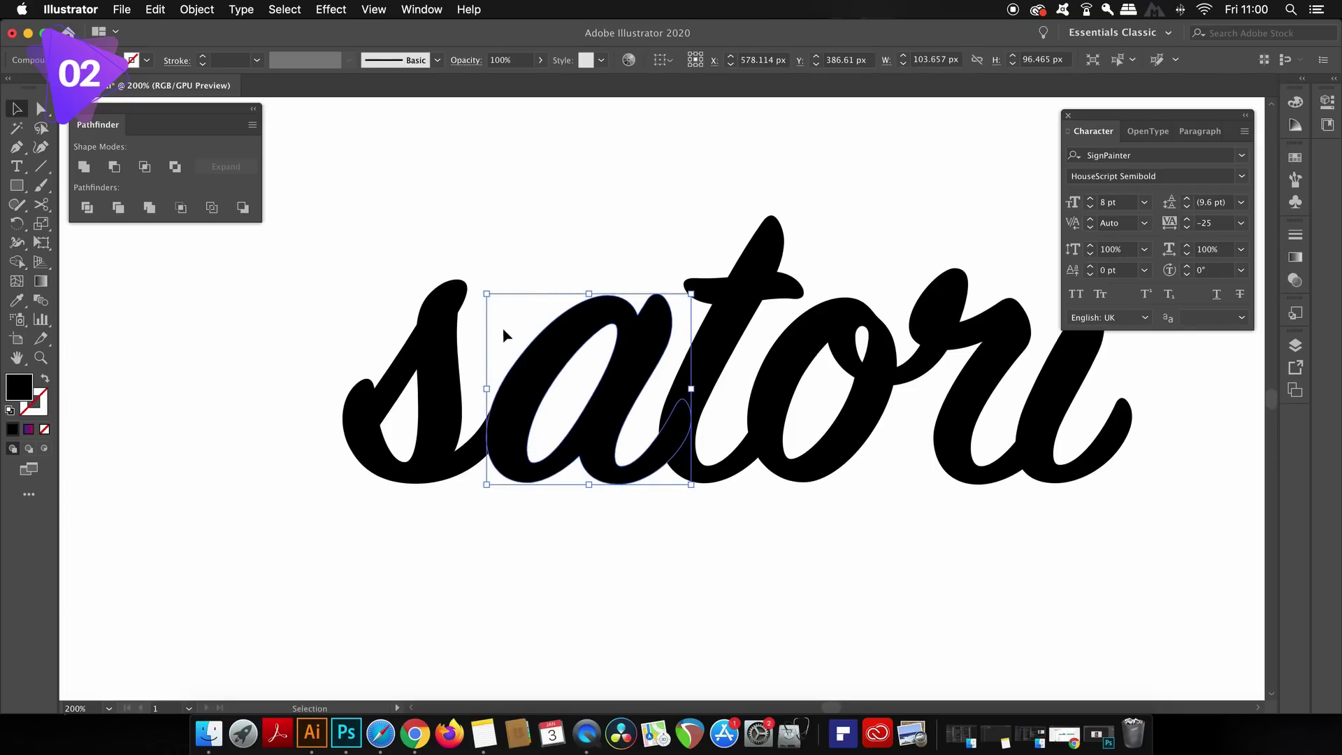
{"action": "left_click", "coordinate": [455, 367]}
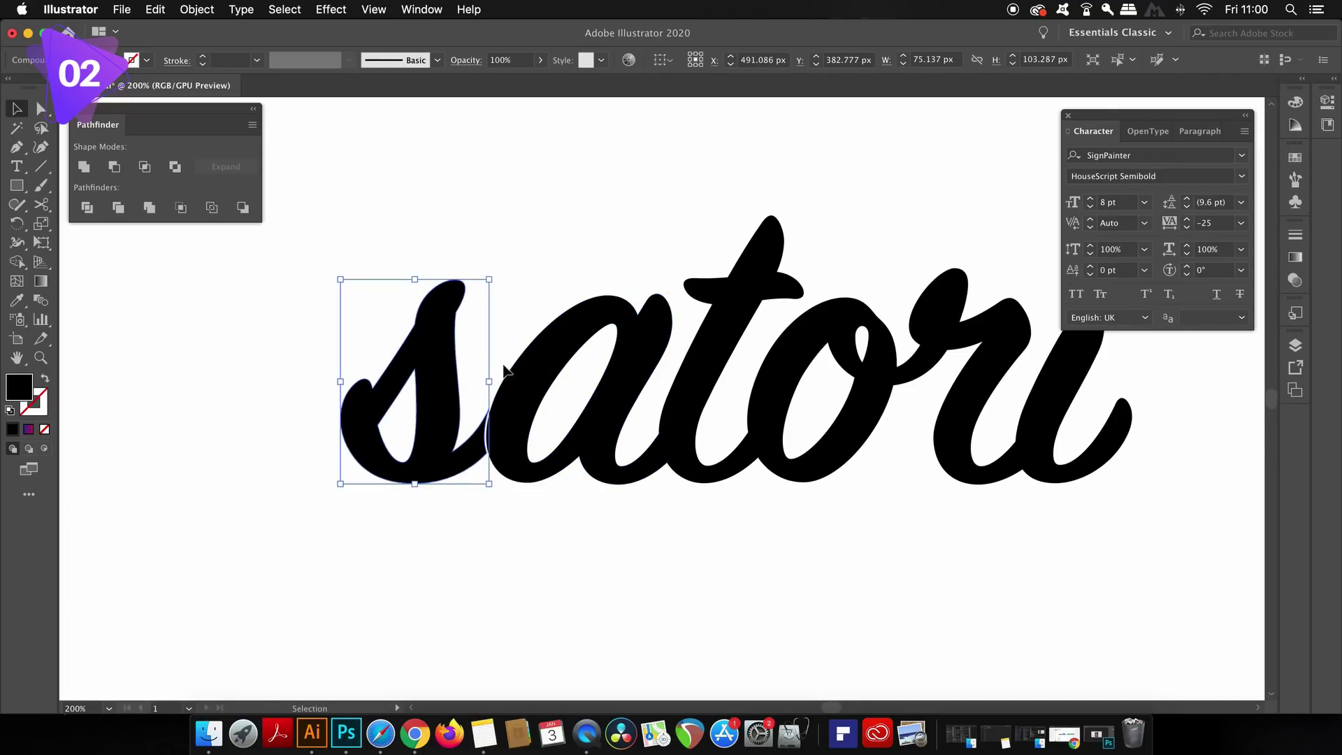
{"action": "left_click", "coordinate": [546, 267]}
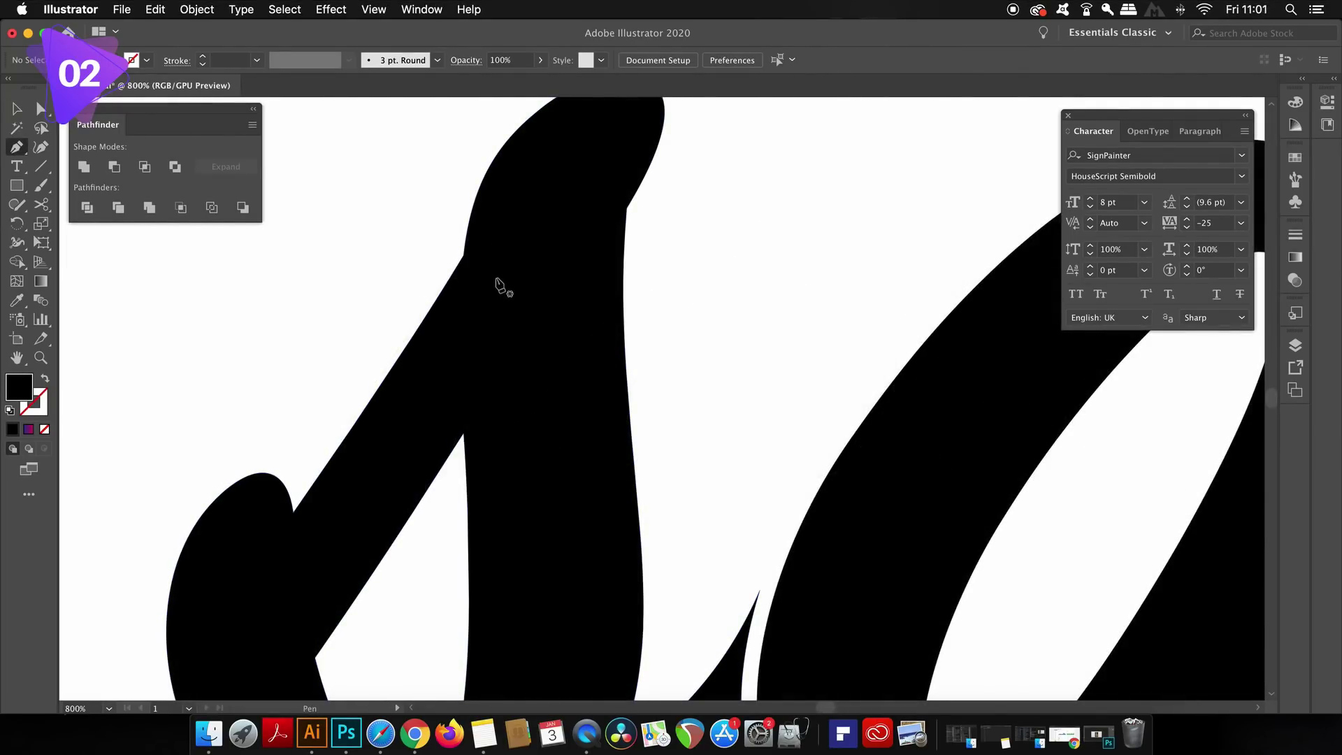
- Pen-draw a narrow sliver along the s's stem, then Shift-select it with the s
{"action": "scroll", "coordinate": [463, 256], "scroll_direction": "up", "scroll_amount": 2}
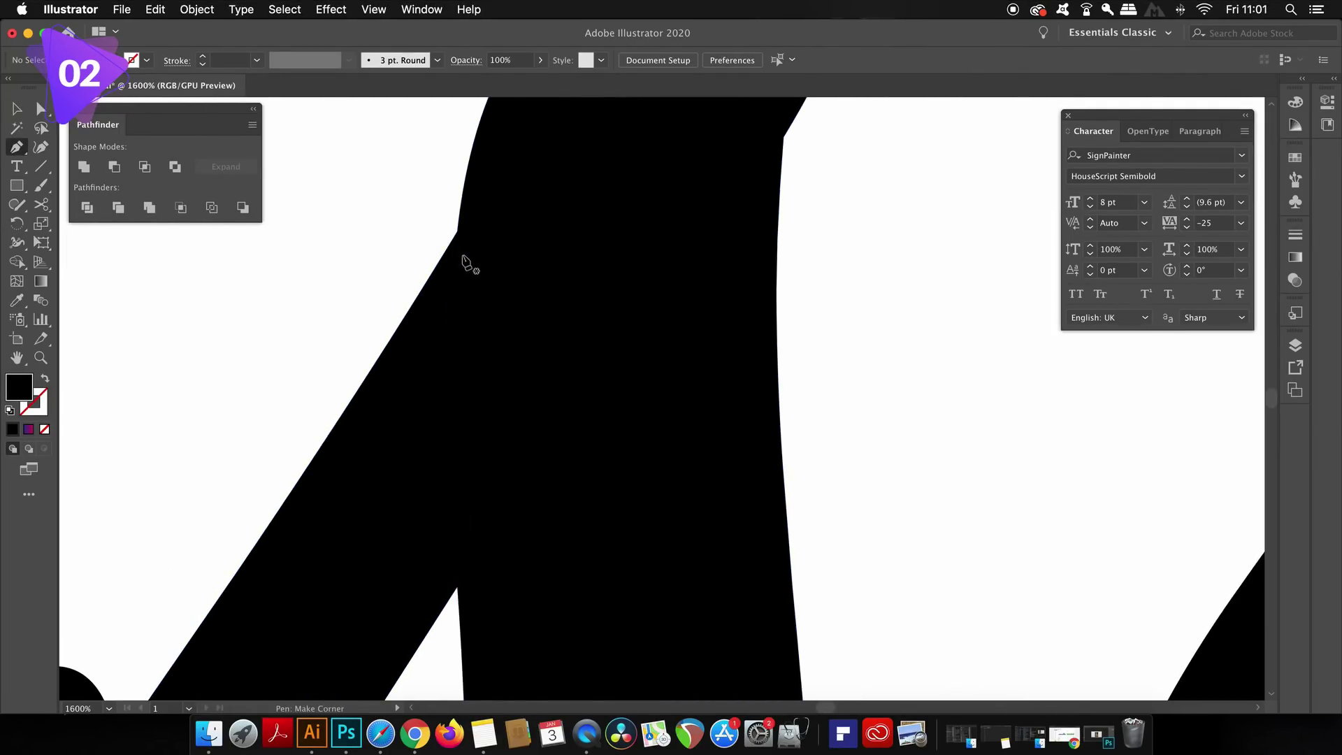
{"action": "left_click", "coordinate": [458, 232]}
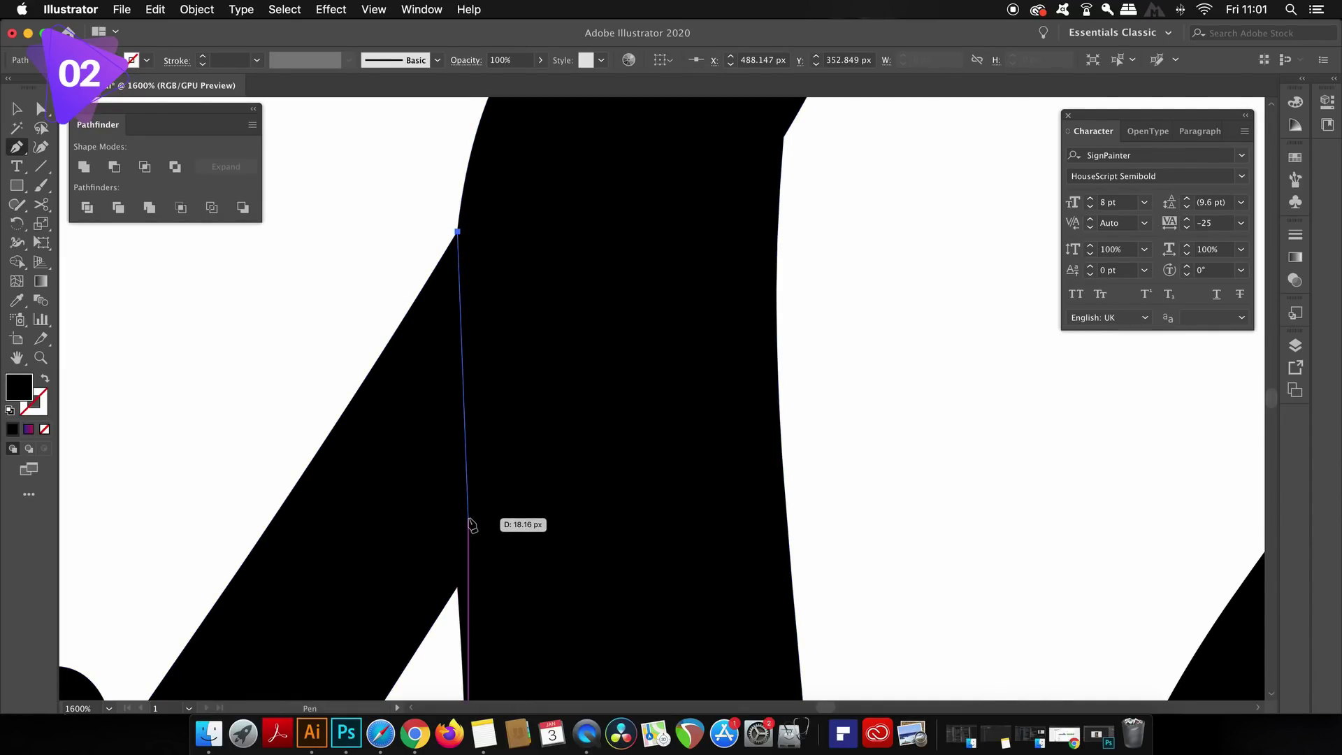
{"action": "left_click_drag", "start_coordinate": [468, 519], "coordinate": [479, 648]}
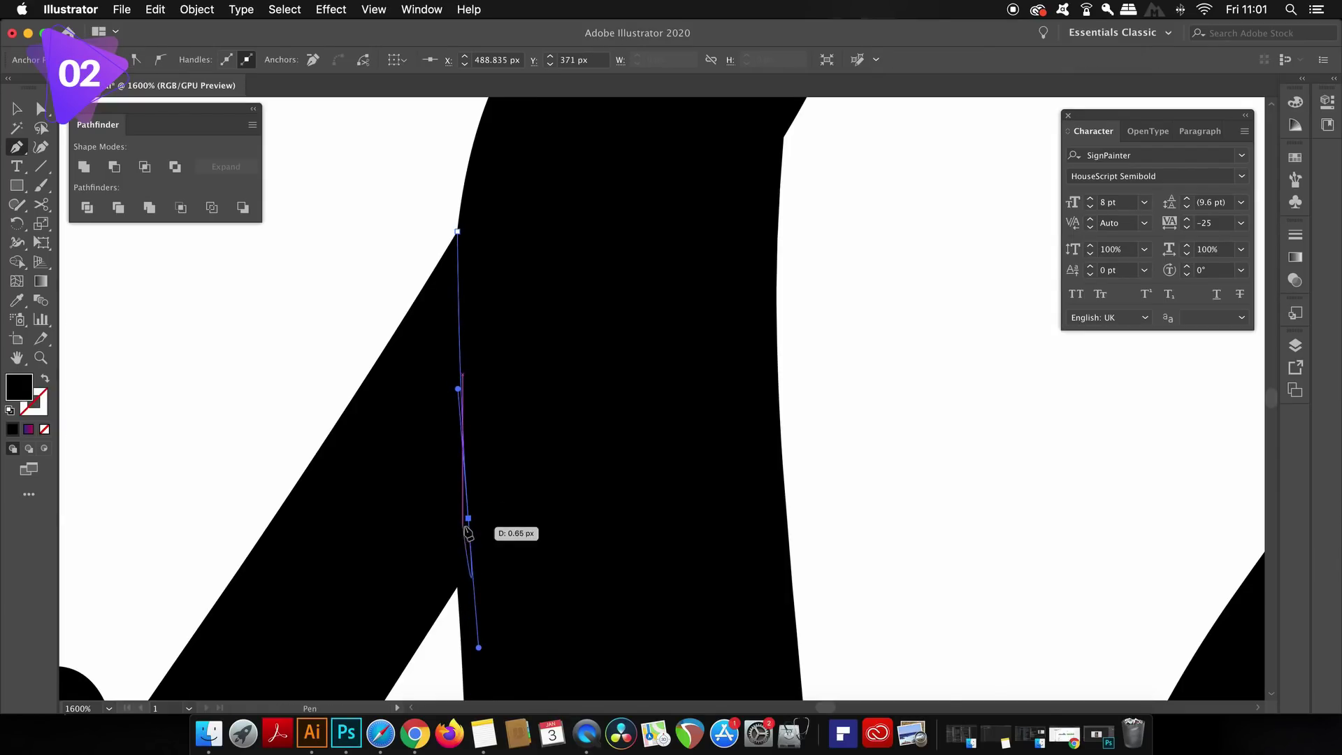
{"action": "left_click", "coordinate": [469, 519]}
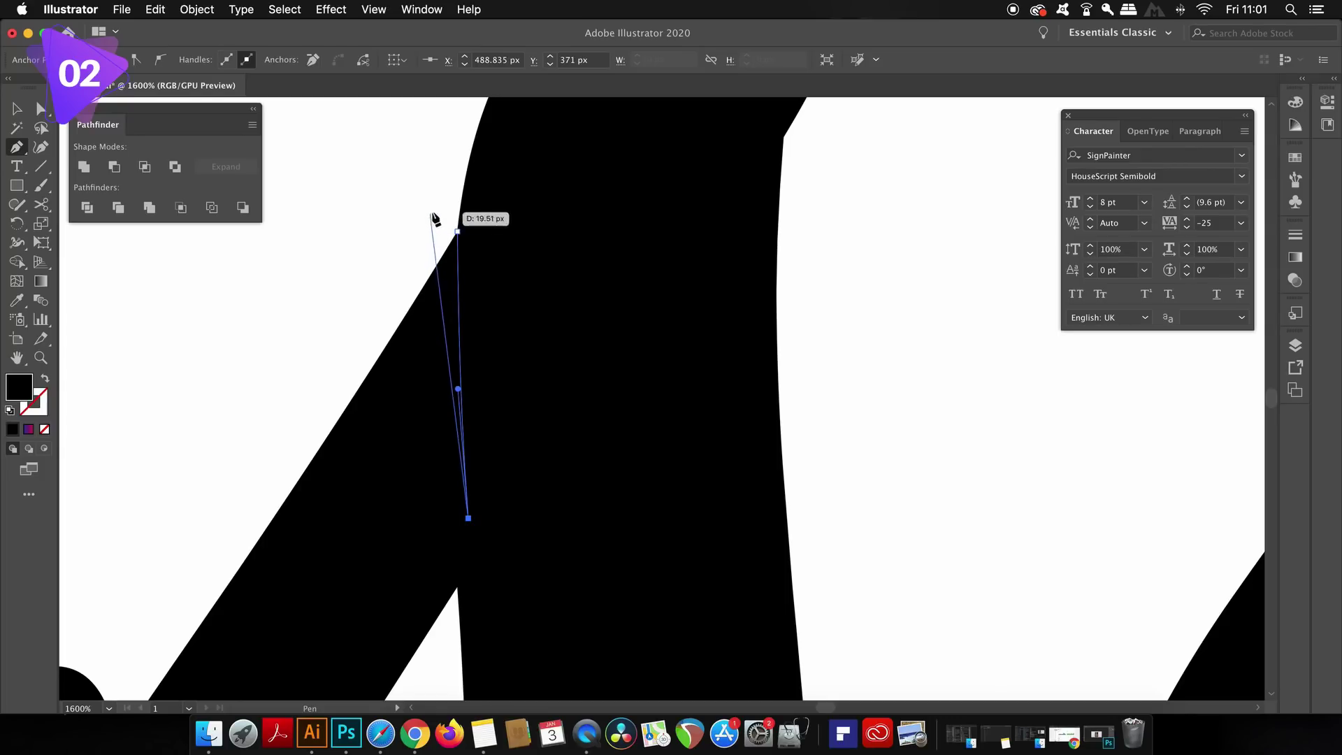
{"action": "mouse_move", "coordinate": [435, 211]}
{"action": "left_mouse_down"}
{"action": "mouse_move", "coordinate": [440, 98]}
{"action": "mouse_move", "coordinate": [441, 186]}
{"action": "left_mouse_up"}
{"action": "left_click", "coordinate": [436, 374]}
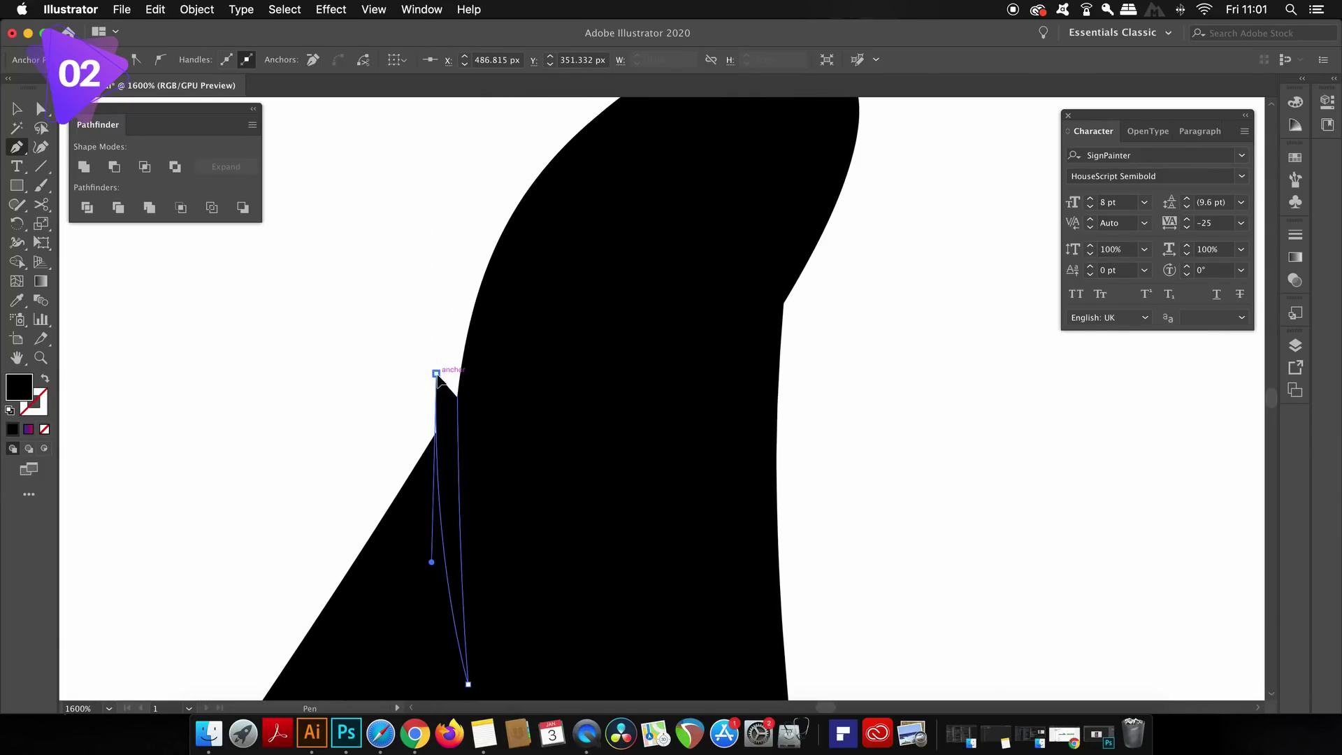
{"action": "scroll", "coordinate": [495, 407], "scroll_direction": "down", "scroll_amount": 5}
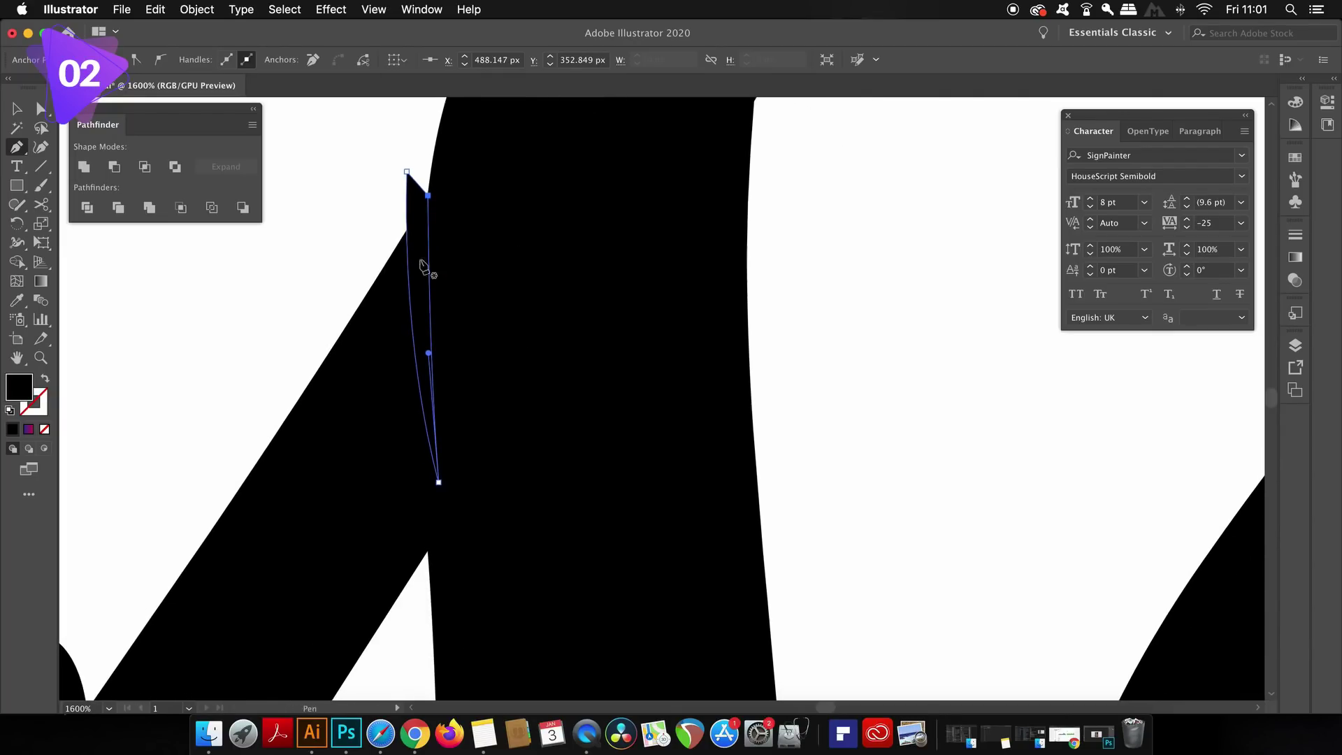
{"action": "key", "text": "v"}
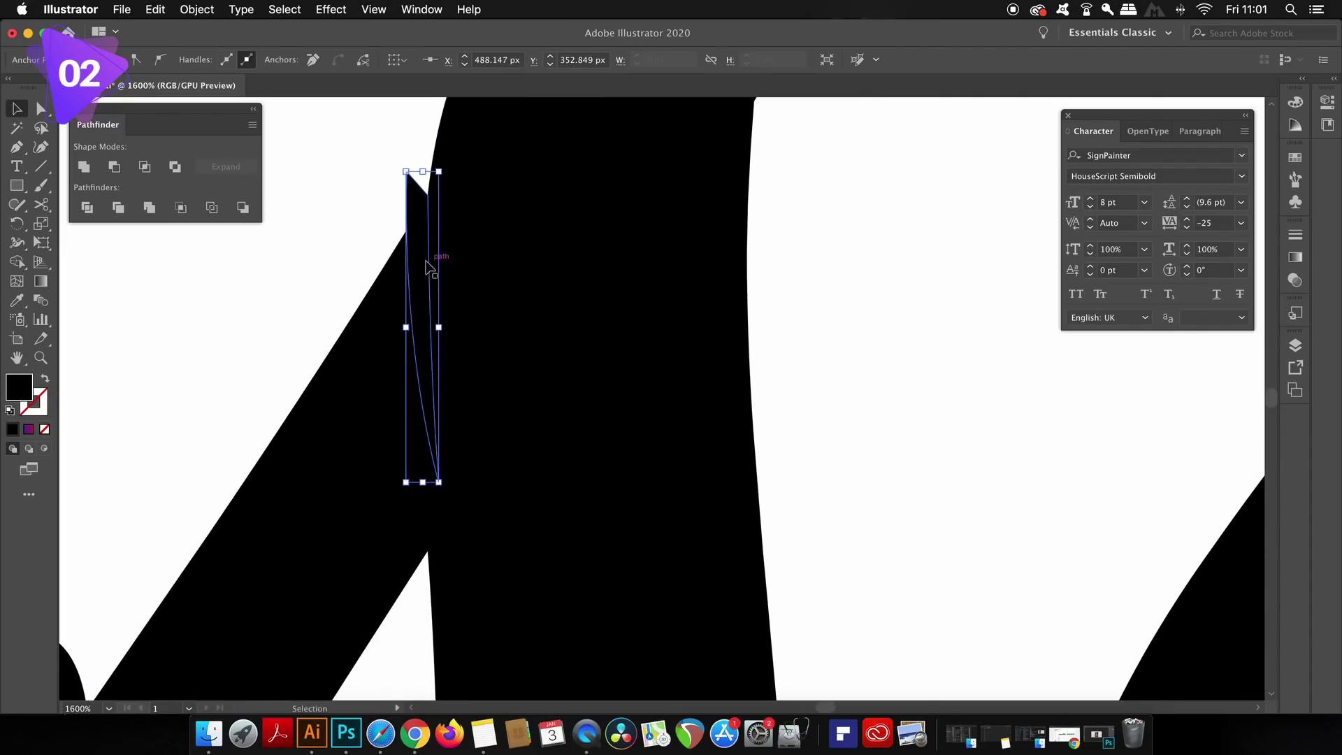
{"action": "left_click", "coordinate": [520, 267], "text": "shift"}
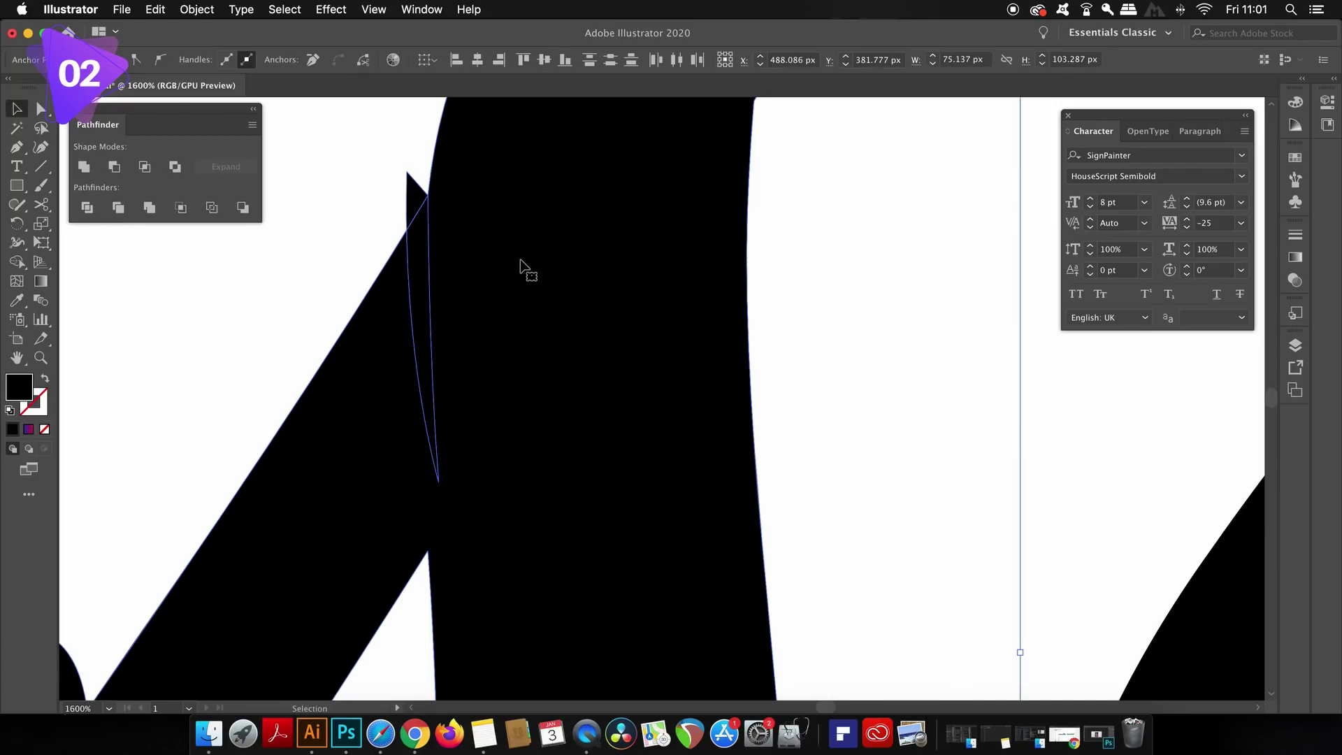
- Subtract the sliver from the s with Minus Front, leaving a thin white gap
{"action": "left_click", "coordinate": [115, 169]}
{"action": "left_click", "coordinate": [321, 187]}
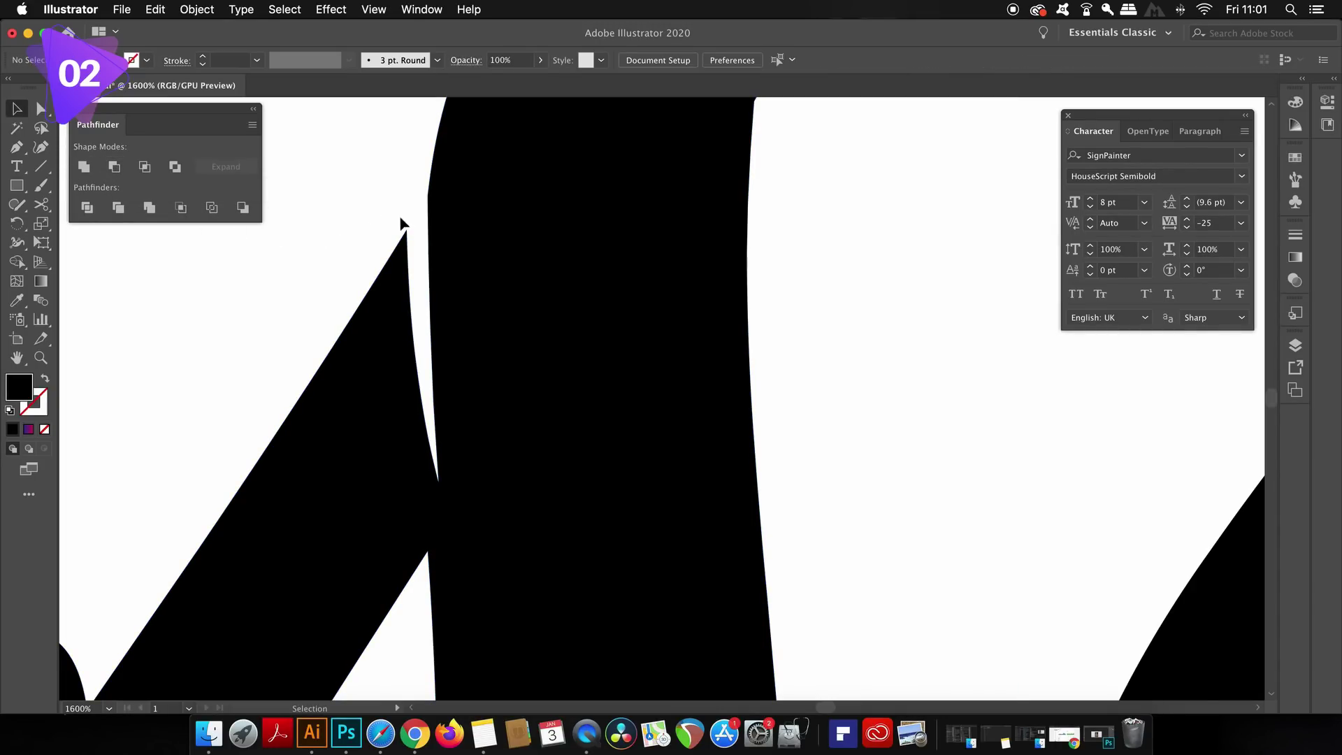
{"action": "scroll", "coordinate": [620, 389], "scroll_direction": "down", "scroll_amount": 6}
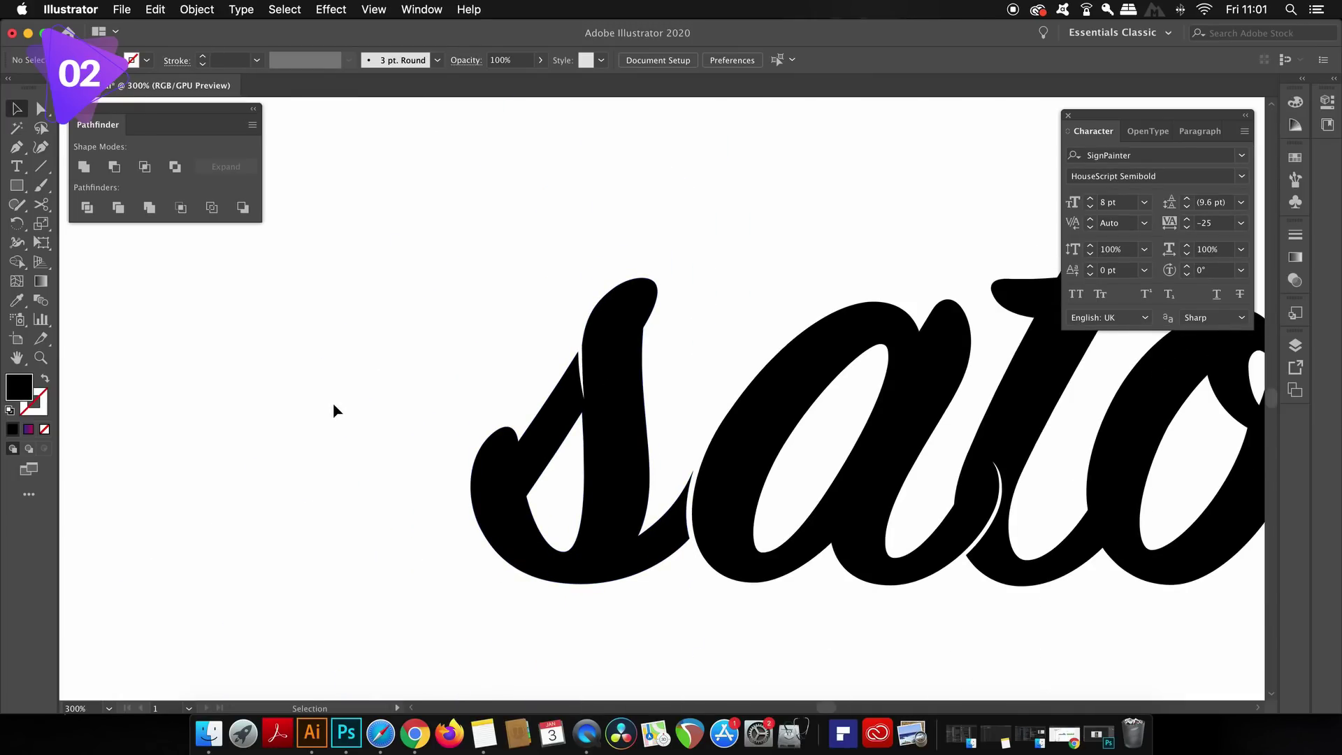
{"action": "scroll", "coordinate": [526, 374], "scroll_direction": "up", "scroll_amount": 6}
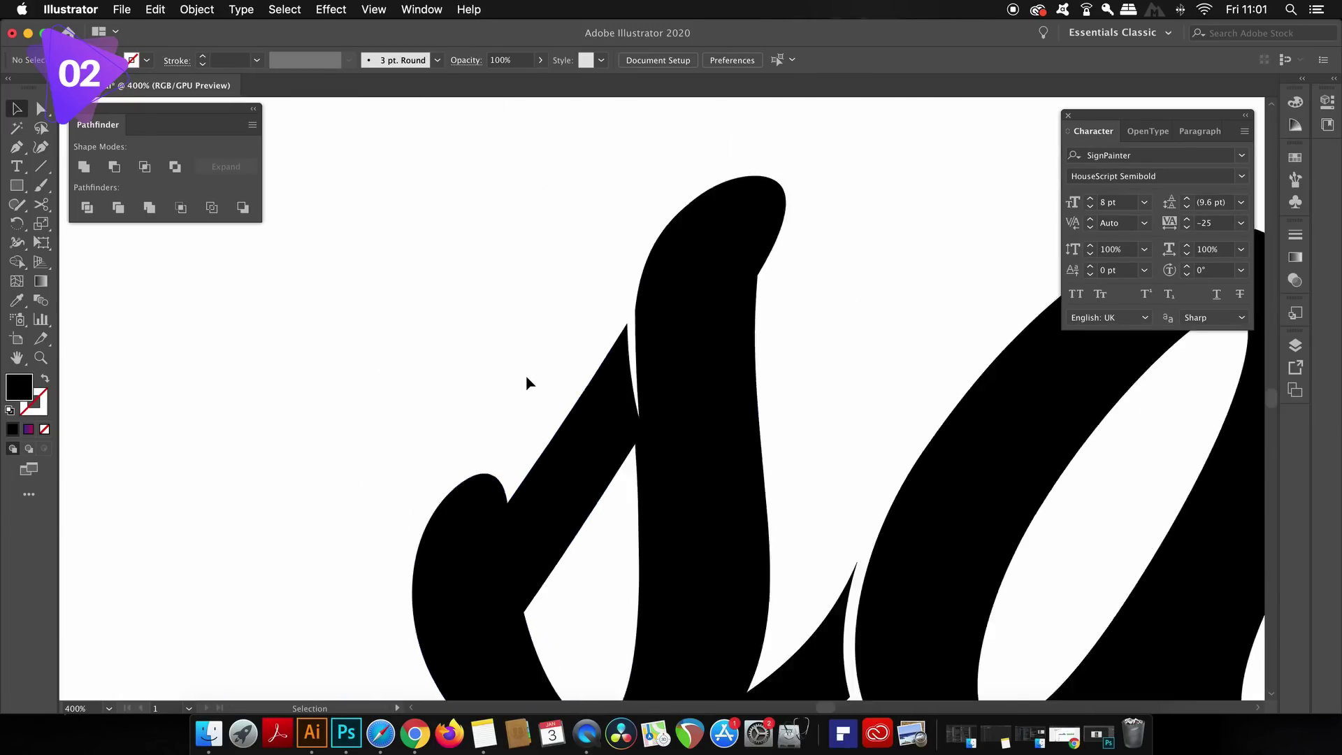
{"action": "left_click_drag", "start_coordinate": [646, 376], "coordinate": [382, 414]}
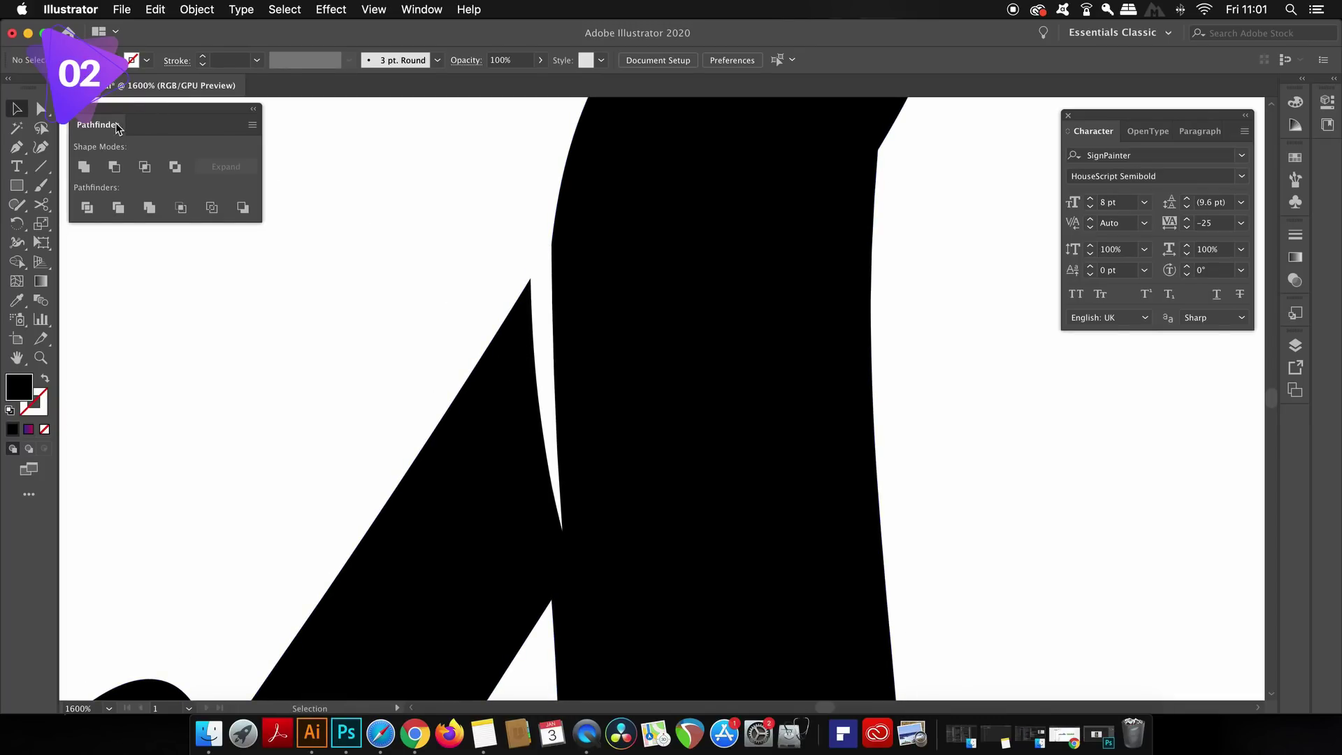
- Lengthen the gap by stretching the sliver downward and pulling its top point up-left
{"action": "left_click", "coordinate": [50, 109]}
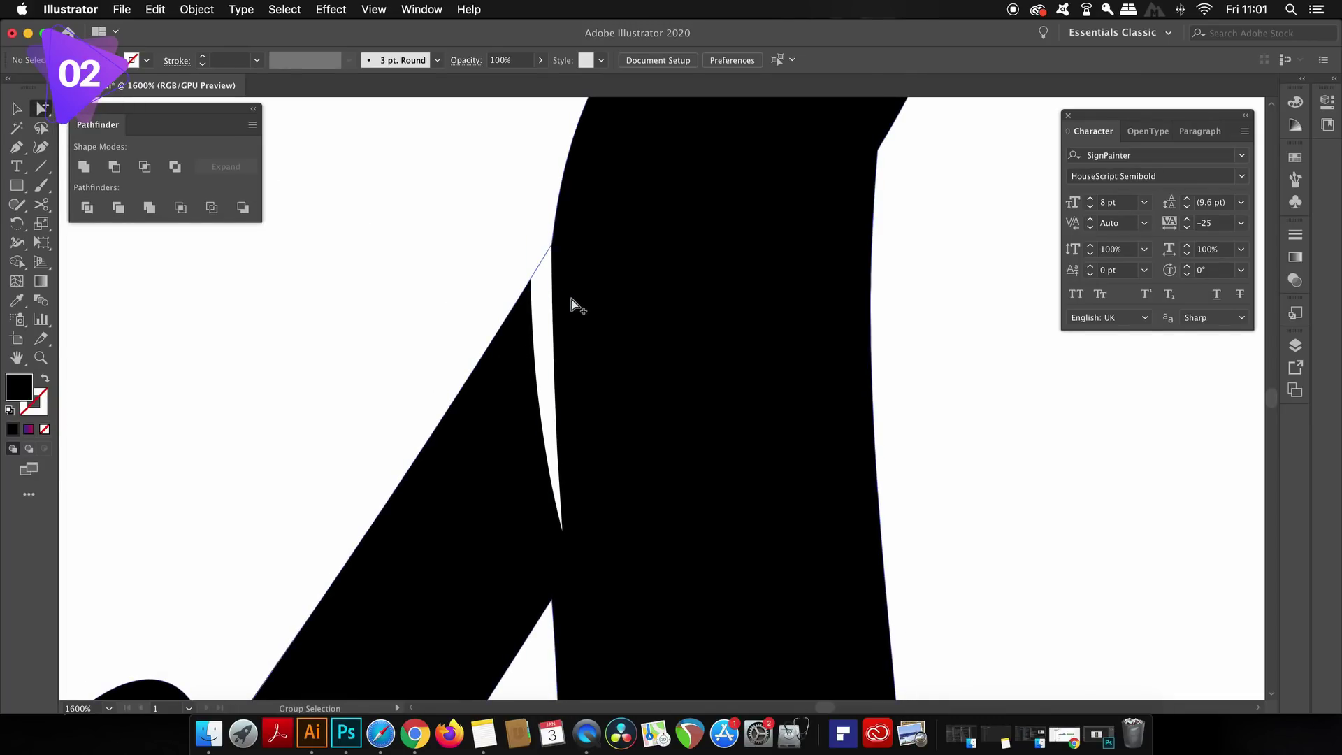
{"action": "left_click", "coordinate": [552, 301]}
{"action": "key", "text": "v"}
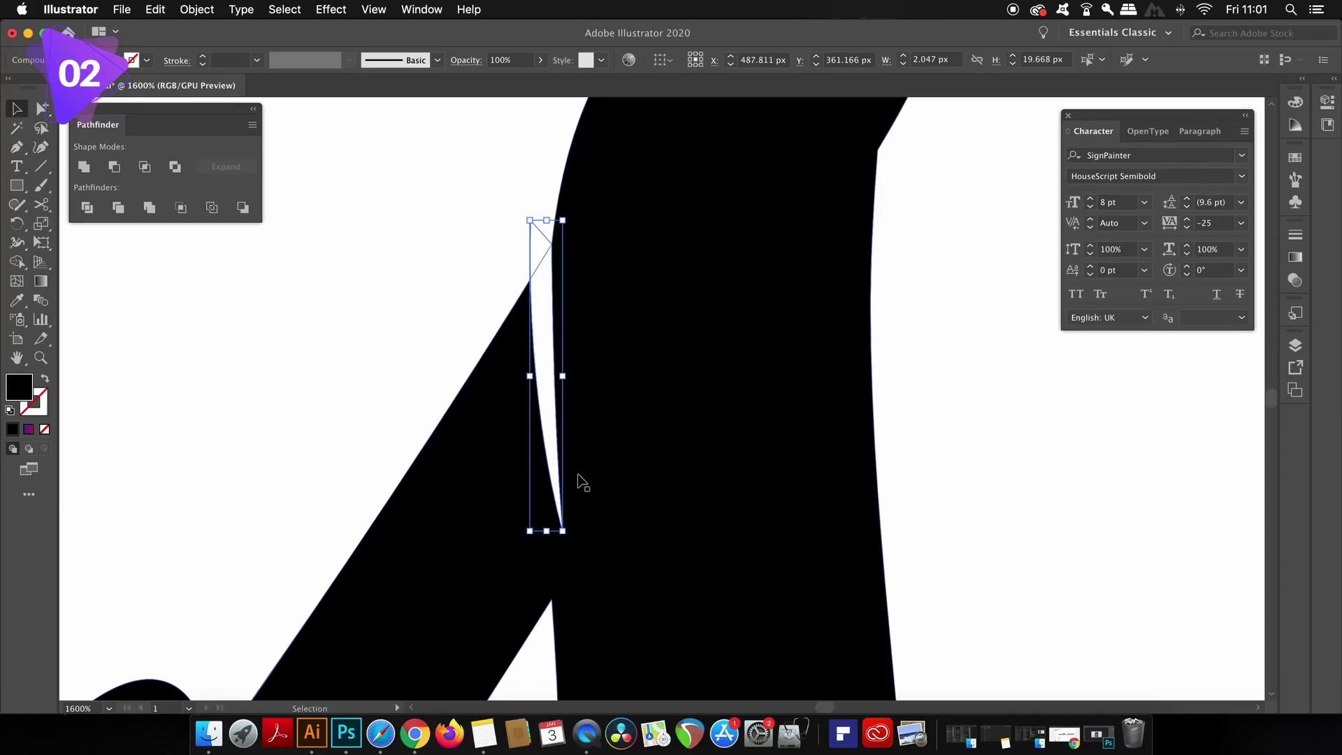
{"action": "left_click_drag", "start_coordinate": [547, 533], "coordinate": [547, 561]}
{"action": "key", "text": "a"}
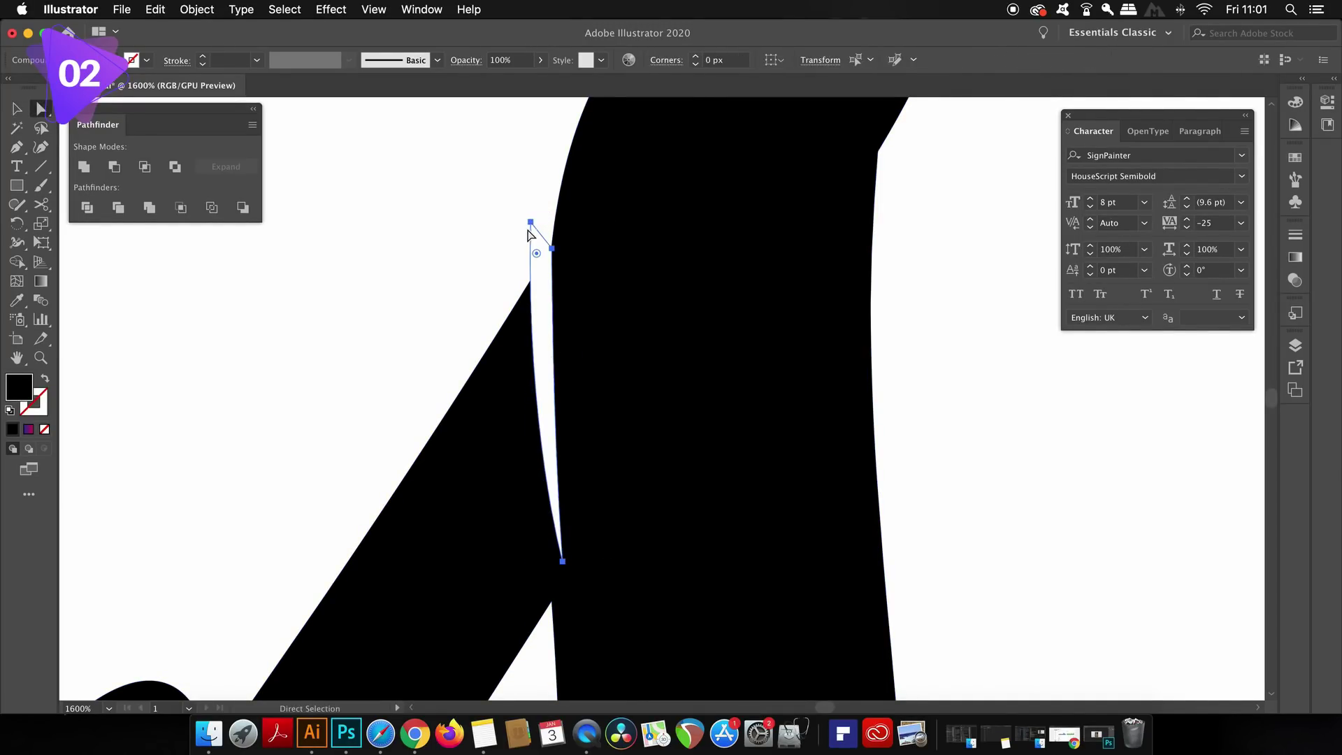
{"action": "left_click_drag", "start_coordinate": [530, 222], "coordinate": [519, 179]}
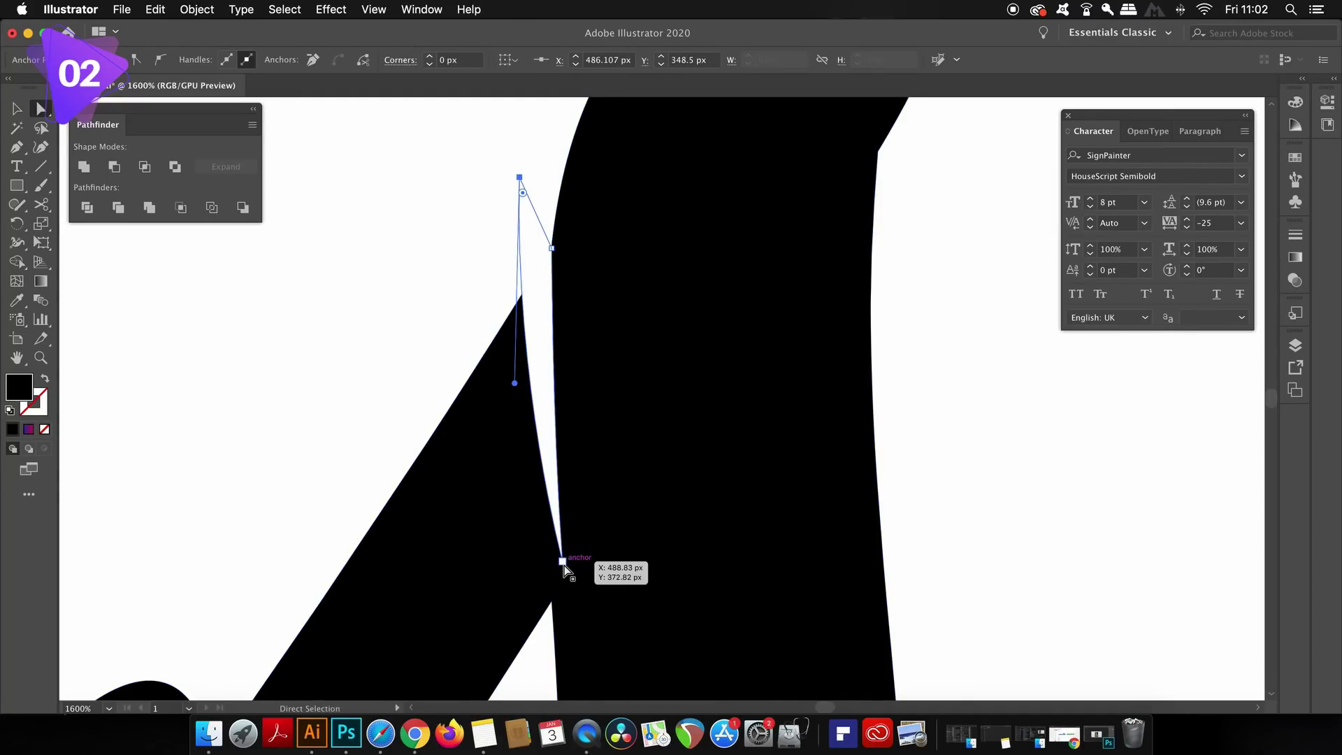
{"action": "scroll", "coordinate": [553, 252], "scroll_direction": "up", "scroll_amount": 5}
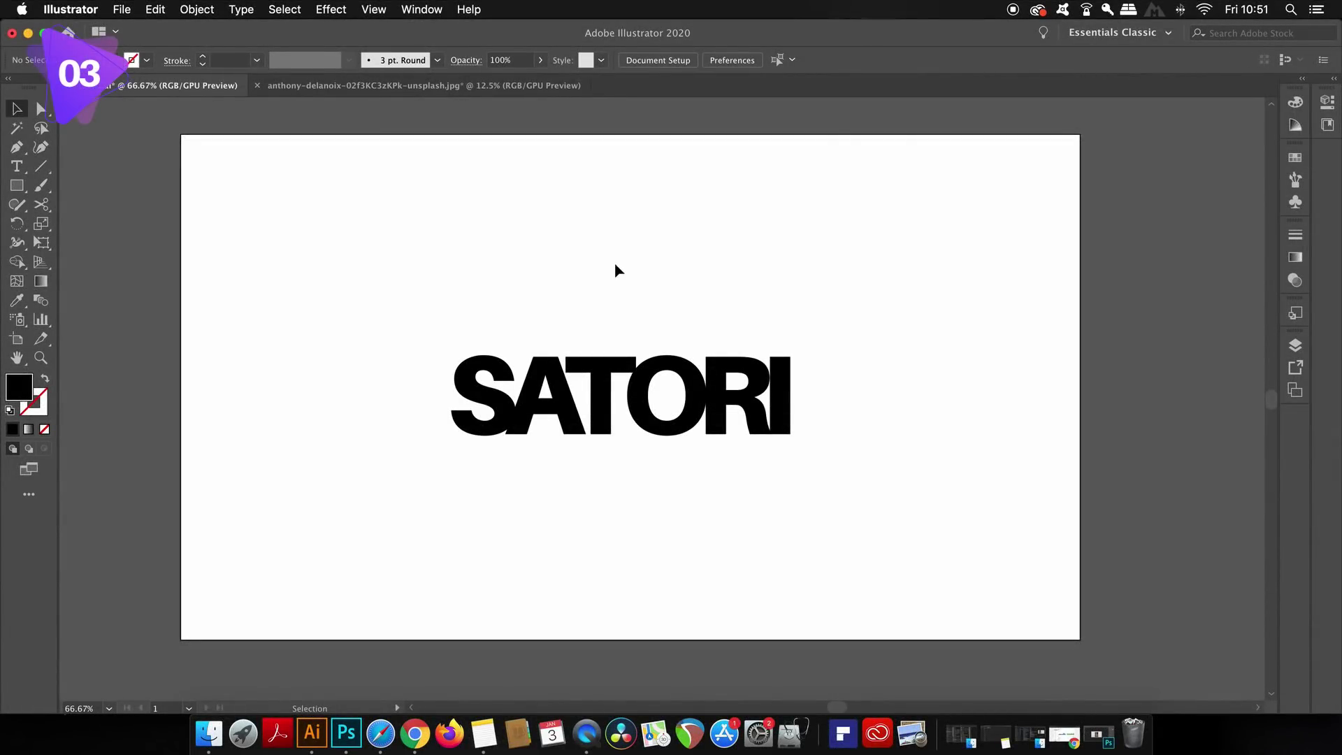
- Move SATORI near the top and draw a black rectangle below it
{"action": "left_click_drag", "start_coordinate": [645, 397], "coordinate": [642, 231]}
{"action": "key", "text": "super+t"}
{"action": "left_click", "coordinate": [772, 447]}
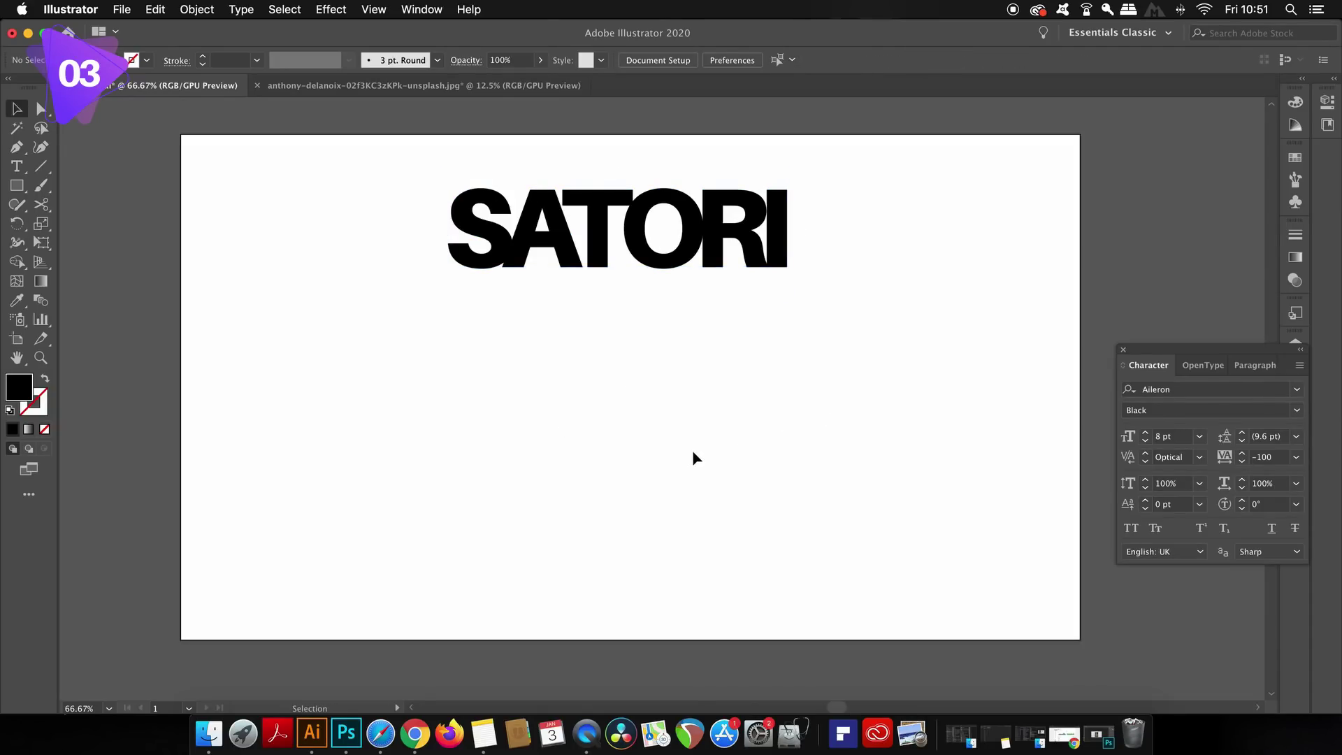
{"action": "key", "text": "m"}
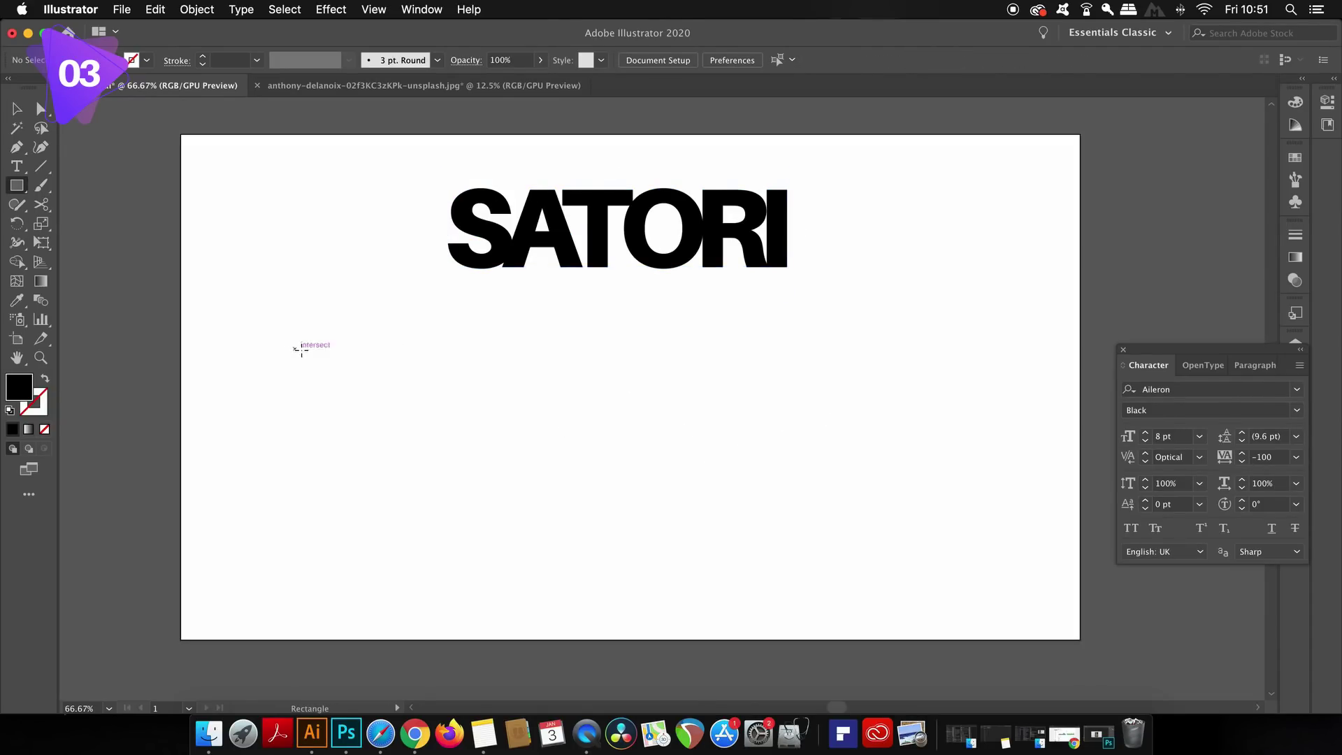
{"action": "left_click_drag", "start_coordinate": [295, 349], "coordinate": [863, 504]}
{"action": "left_click", "coordinate": [17, 109]}
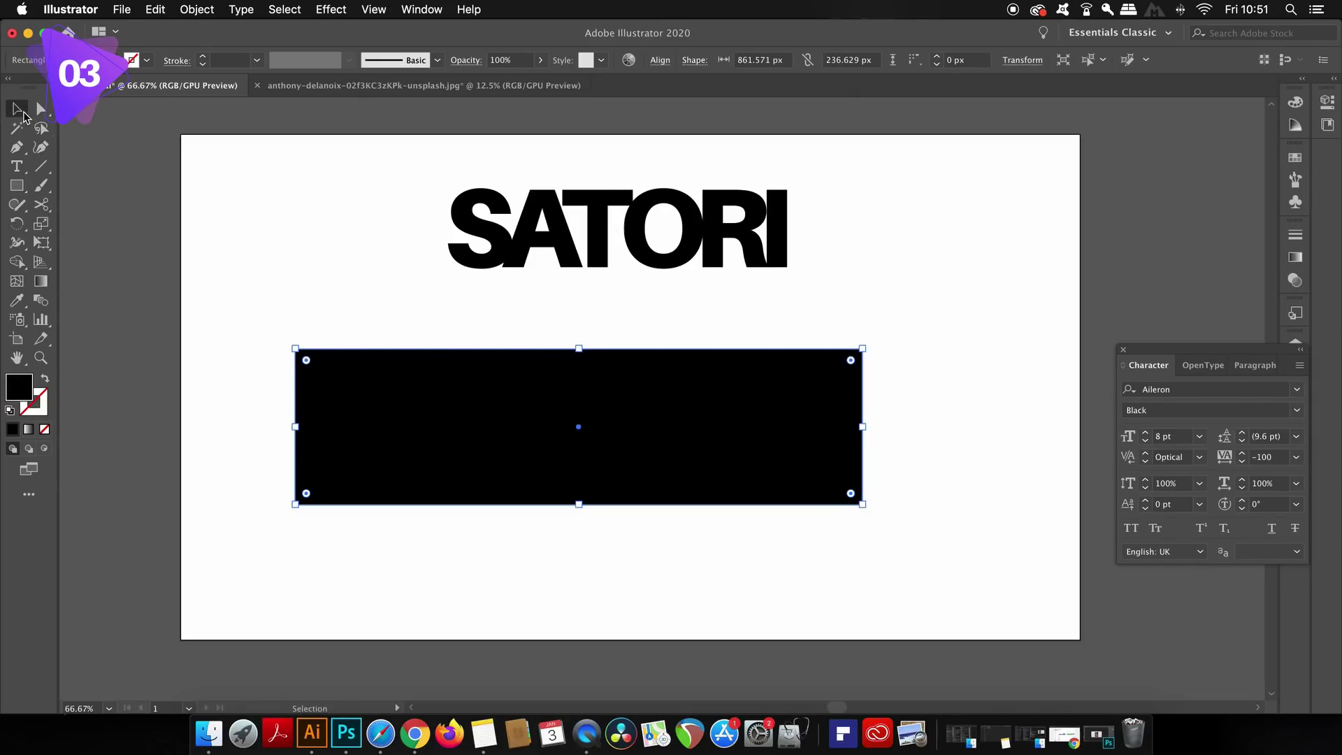
- Append 2K20 so the headline reads SATORI2K20
{"action": "key", "text": "t"}
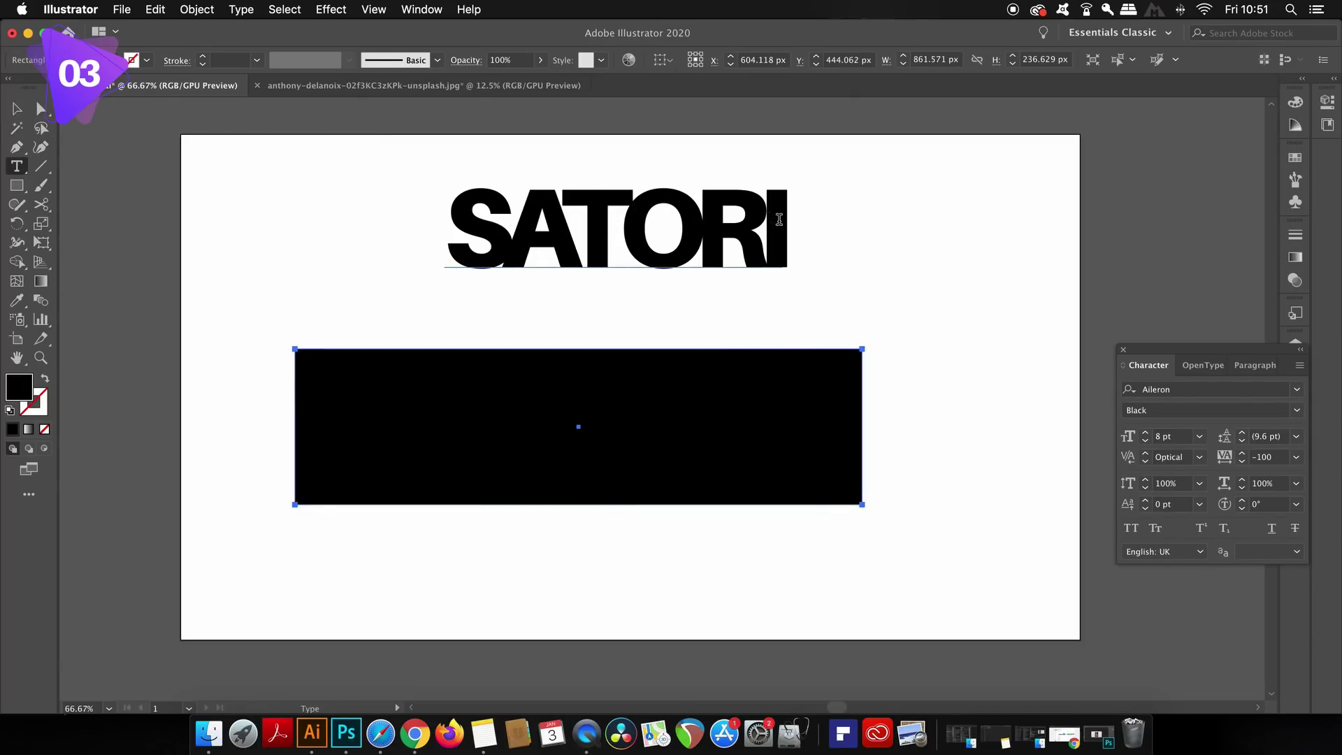
{"action": "left_click", "coordinate": [781, 220]}
{"action": "type", "text": "2K20"}
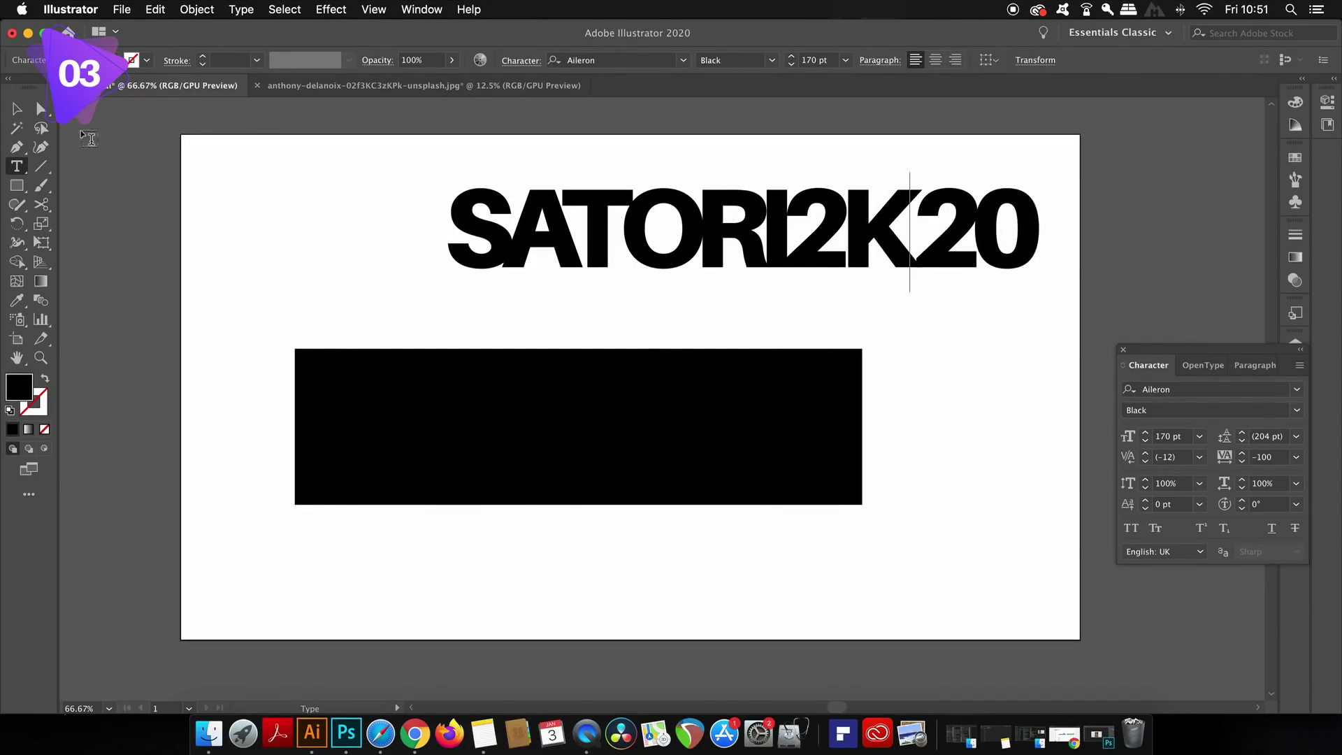
{"action": "key", "text": "Escape"}
- Move SATORI2K20 down onto the black rectangle, then select the rectangle
{"action": "left_click_drag", "start_coordinate": [745, 274], "coordinate": [618, 471]}
{"action": "left_click", "coordinate": [197, 9]}
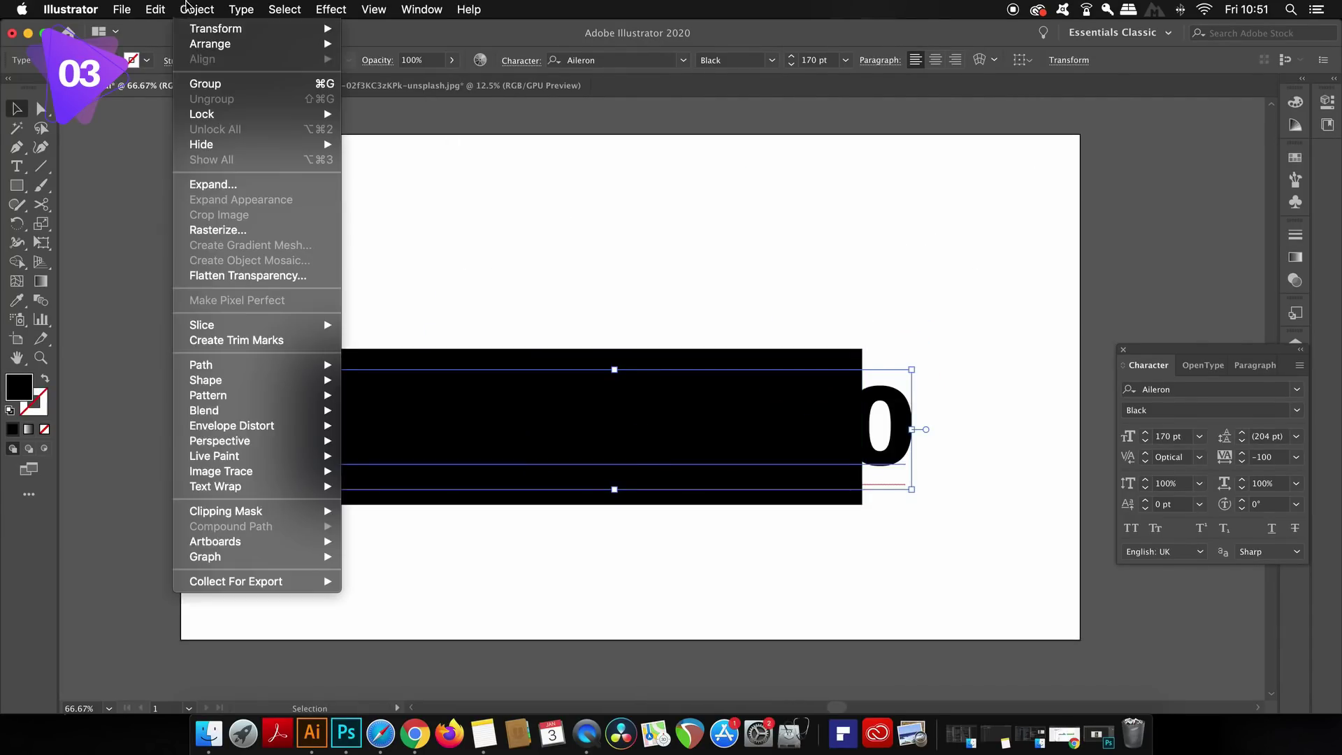
{"action": "mouse_move", "coordinate": [209, 43]}
{"action": "left_click", "coordinate": [700, 245]}
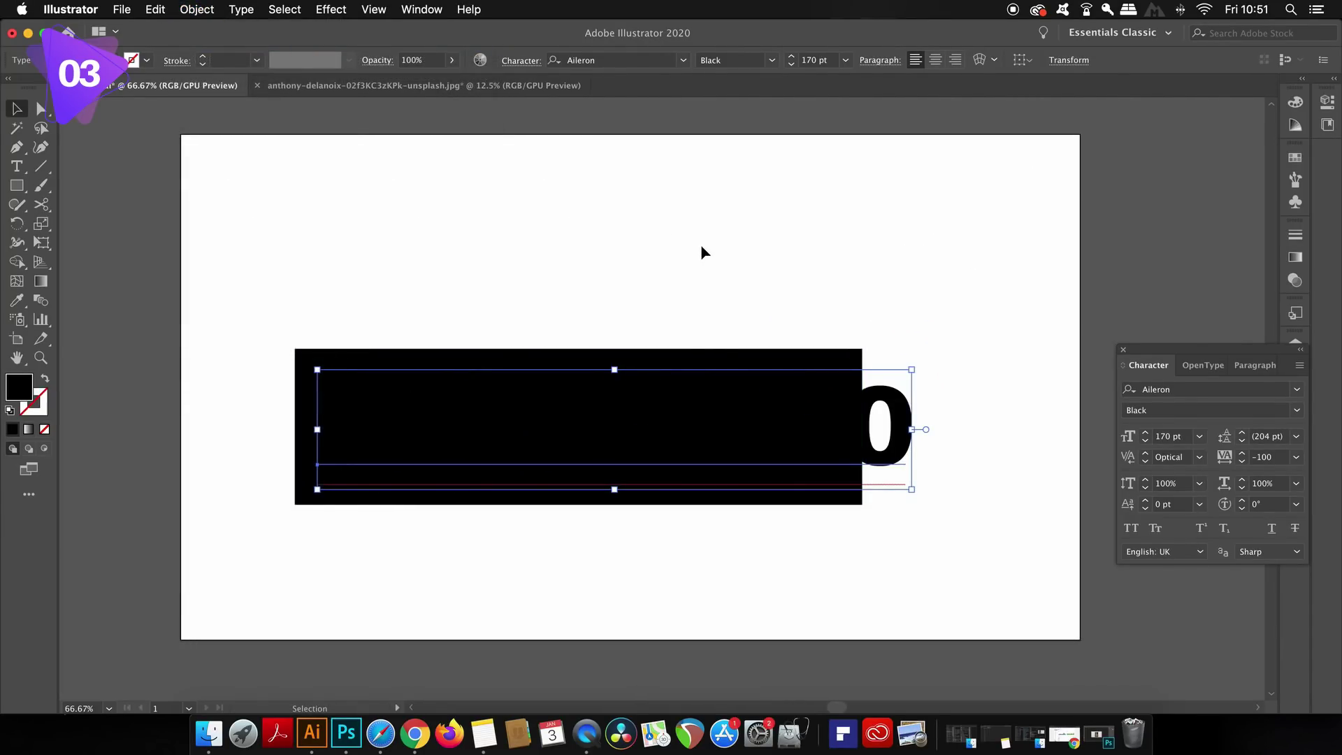
{"action": "left_click", "coordinate": [701, 245]}
{"action": "left_click", "coordinate": [774, 361]}
- Widen the rectangle, make the text white from the artboard colour, and nudge it up-left
{"action": "left_click_drag", "start_coordinate": [862, 429], "coordinate": [927, 428]}
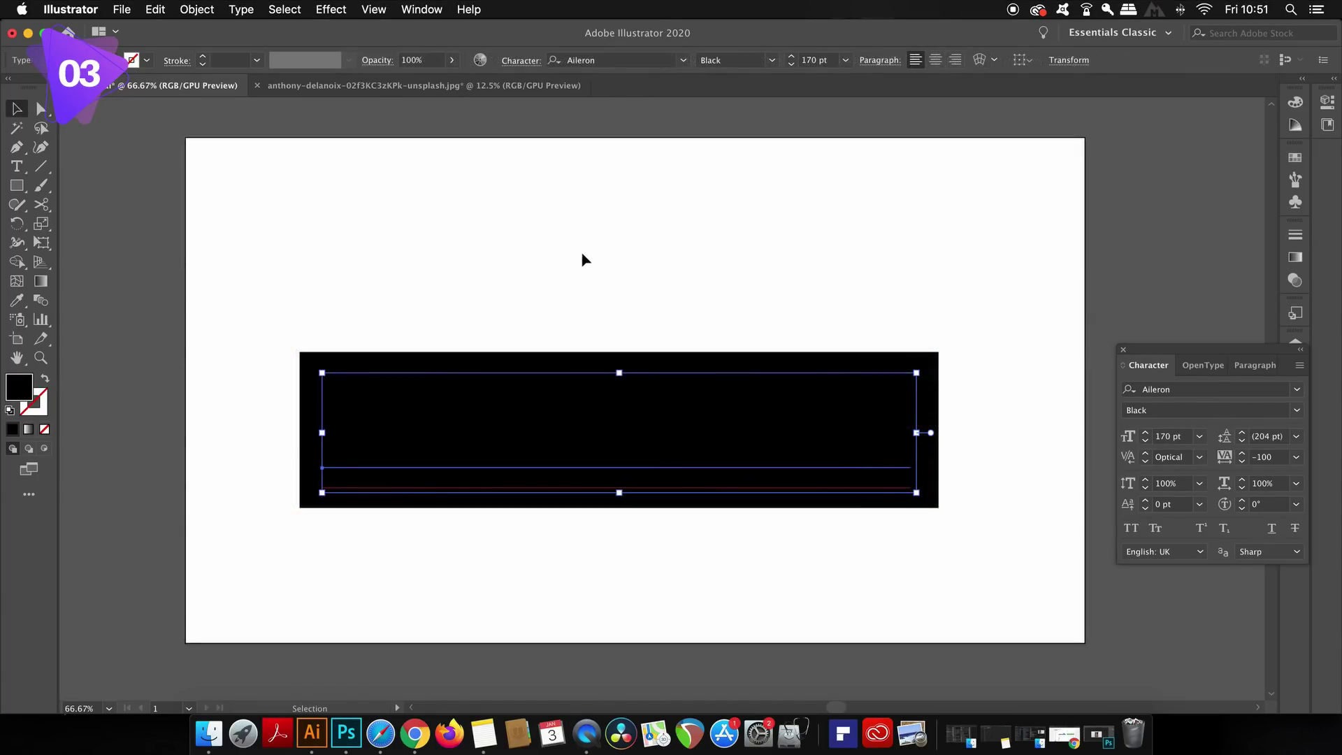
{"action": "key", "text": "i"}
{"action": "left_click", "coordinate": [569, 229]}
{"action": "key", "text": "v"}
{"action": "left_click", "coordinate": [695, 266]}
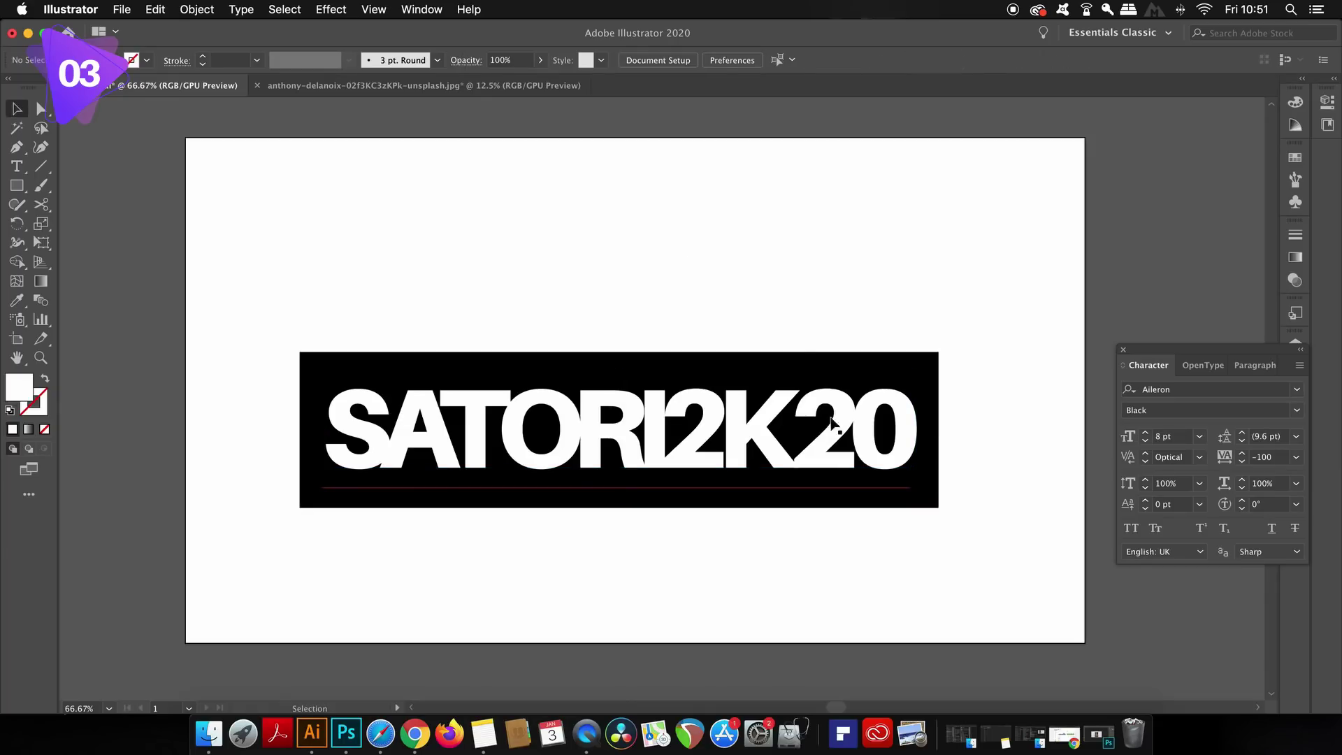
{"action": "left_click_drag", "start_coordinate": [798, 465], "coordinate": [790, 444]}
- Shrink the rectangle to about 940 × 170 px around the text and select both
{"action": "left_click", "coordinate": [934, 506]}
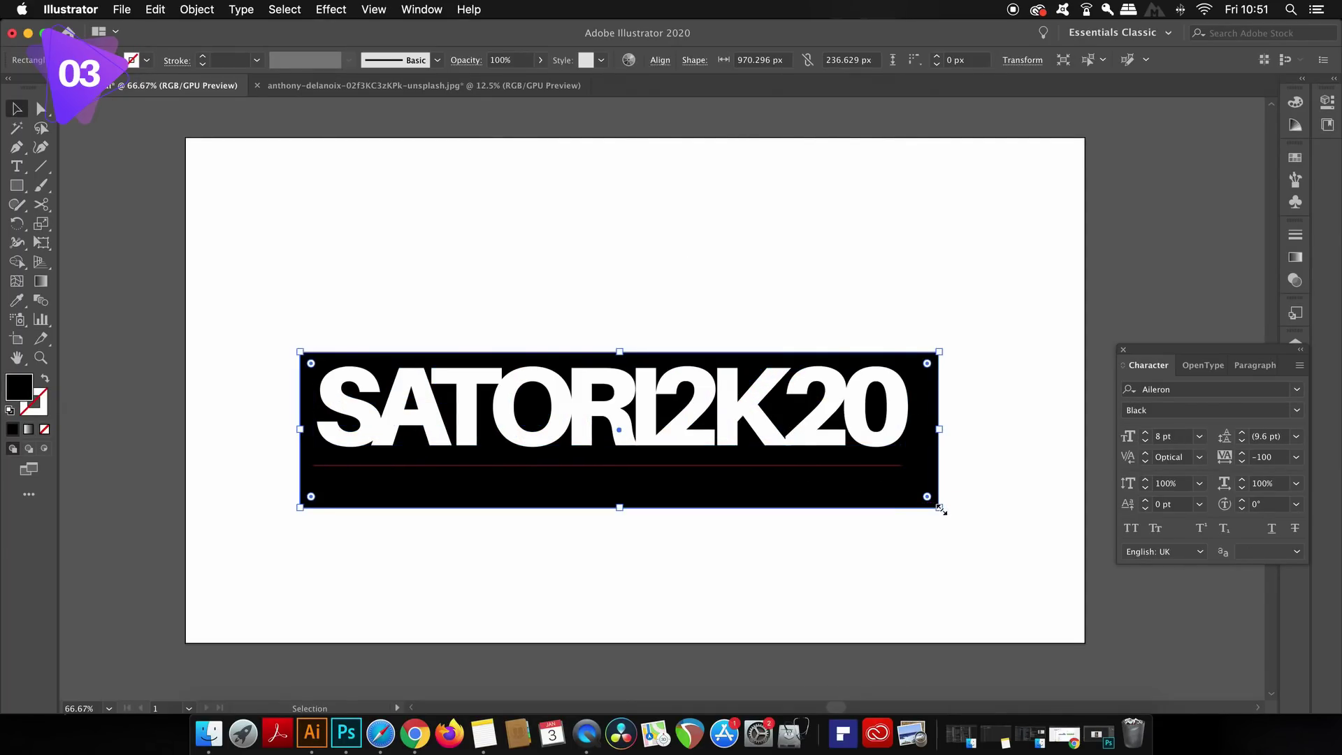
{"action": "left_click_drag", "start_coordinate": [939, 508], "coordinate": [920, 466]}
{"action": "left_click", "coordinate": [791, 492]}
{"action": "left_click", "coordinate": [745, 425]}
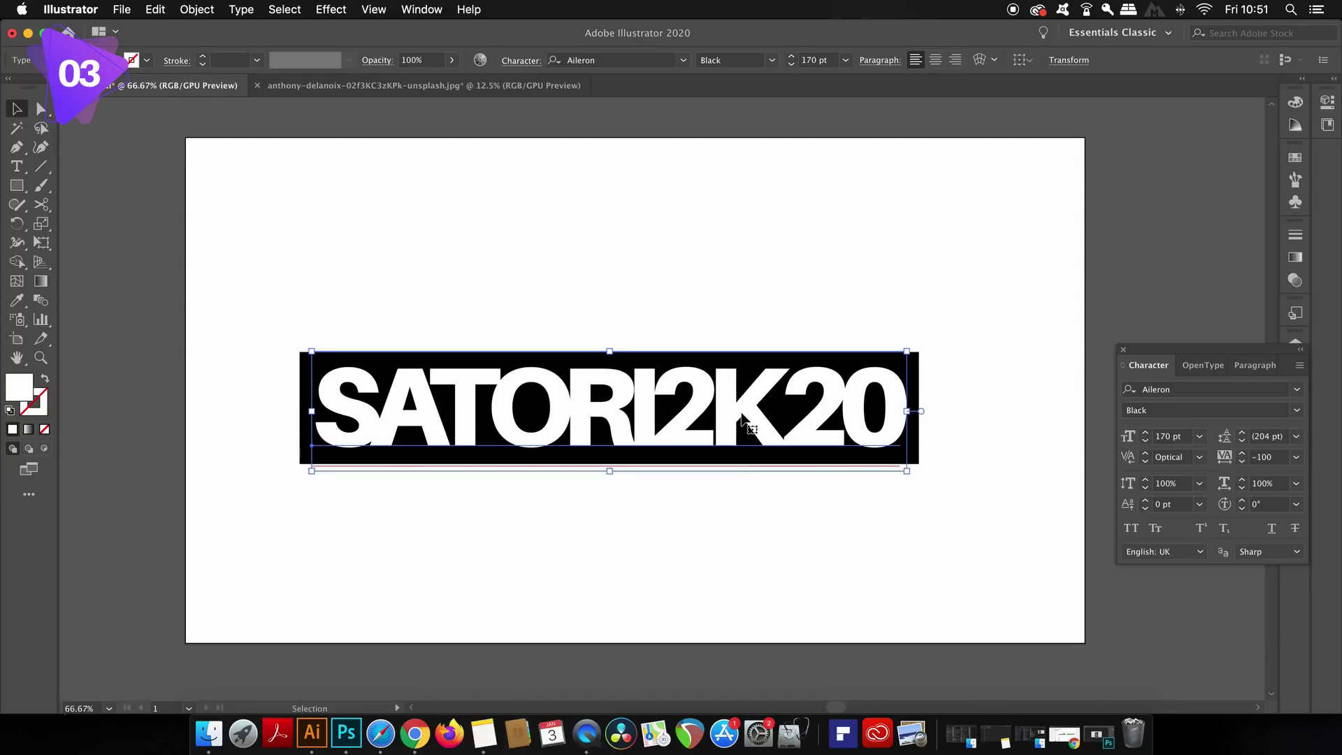
{"action": "left_click", "coordinate": [780, 604]}
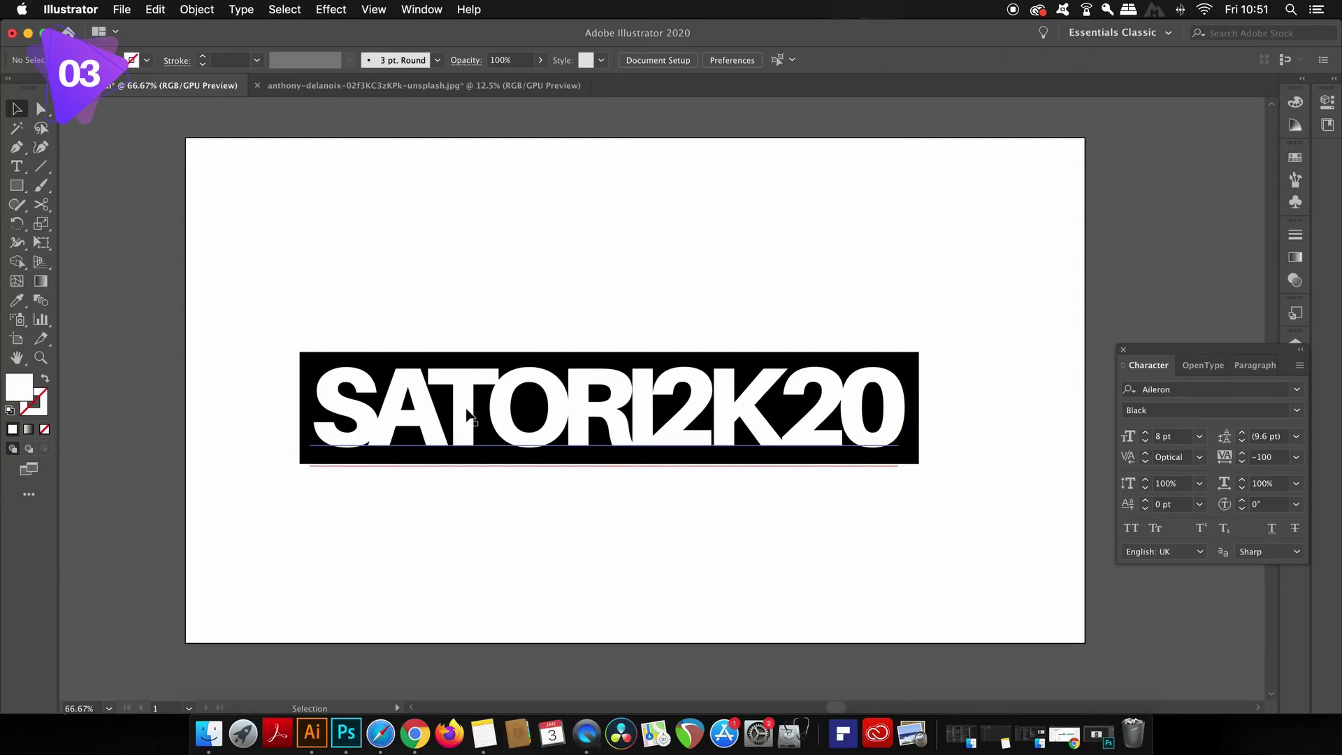
{"action": "left_click_drag", "start_coordinate": [396, 294], "coordinate": [787, 540]}
- Open the Pathfinder panel and re-centre the selected text and rectangle on the artboard
{"action": "left_click", "coordinate": [421, 9]}
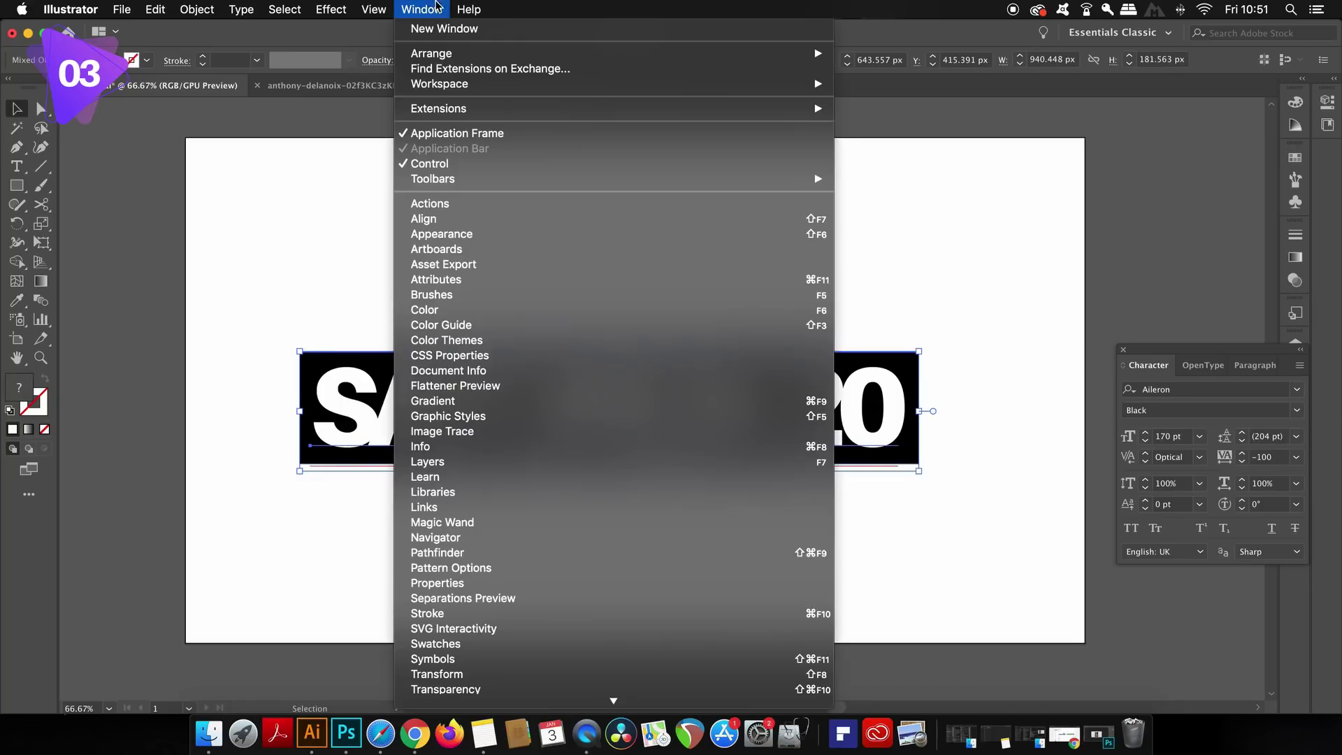
{"action": "left_click", "coordinate": [514, 563]}
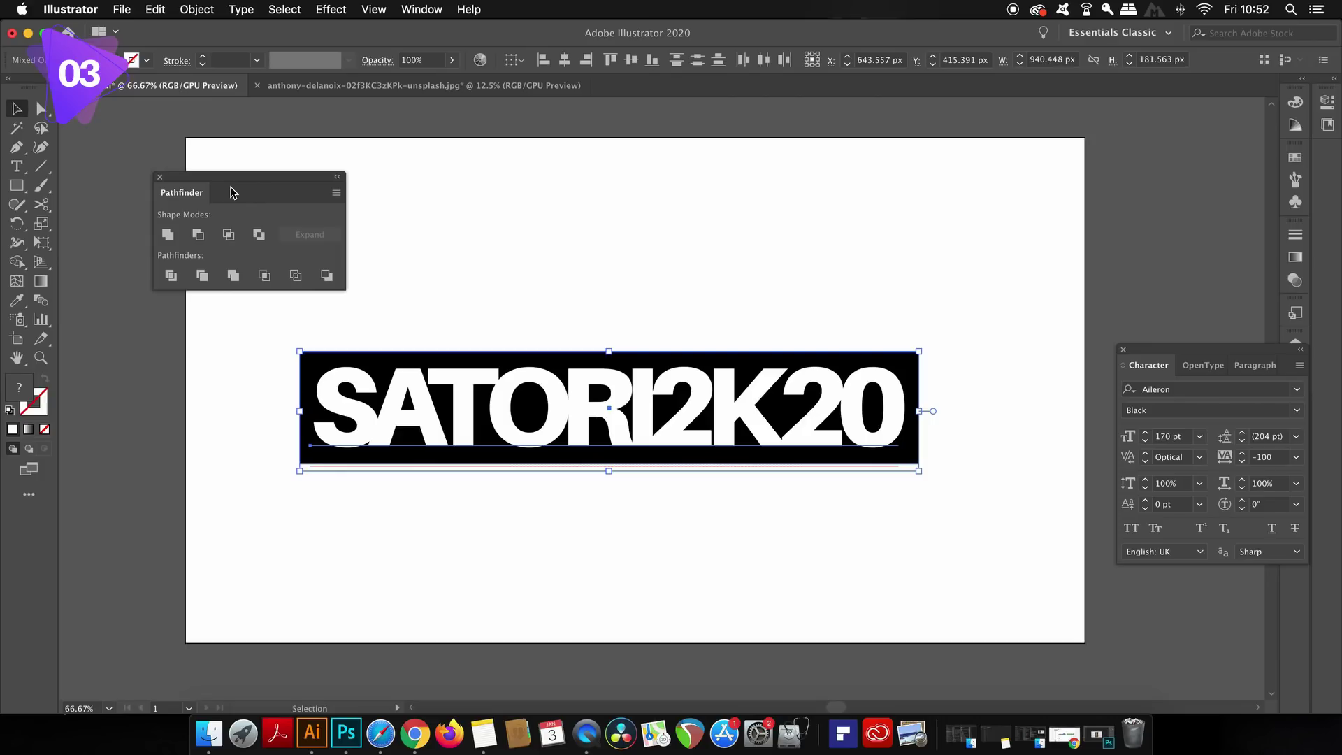
{"action": "left_click_drag", "start_coordinate": [233, 192], "coordinate": [127, 131]}
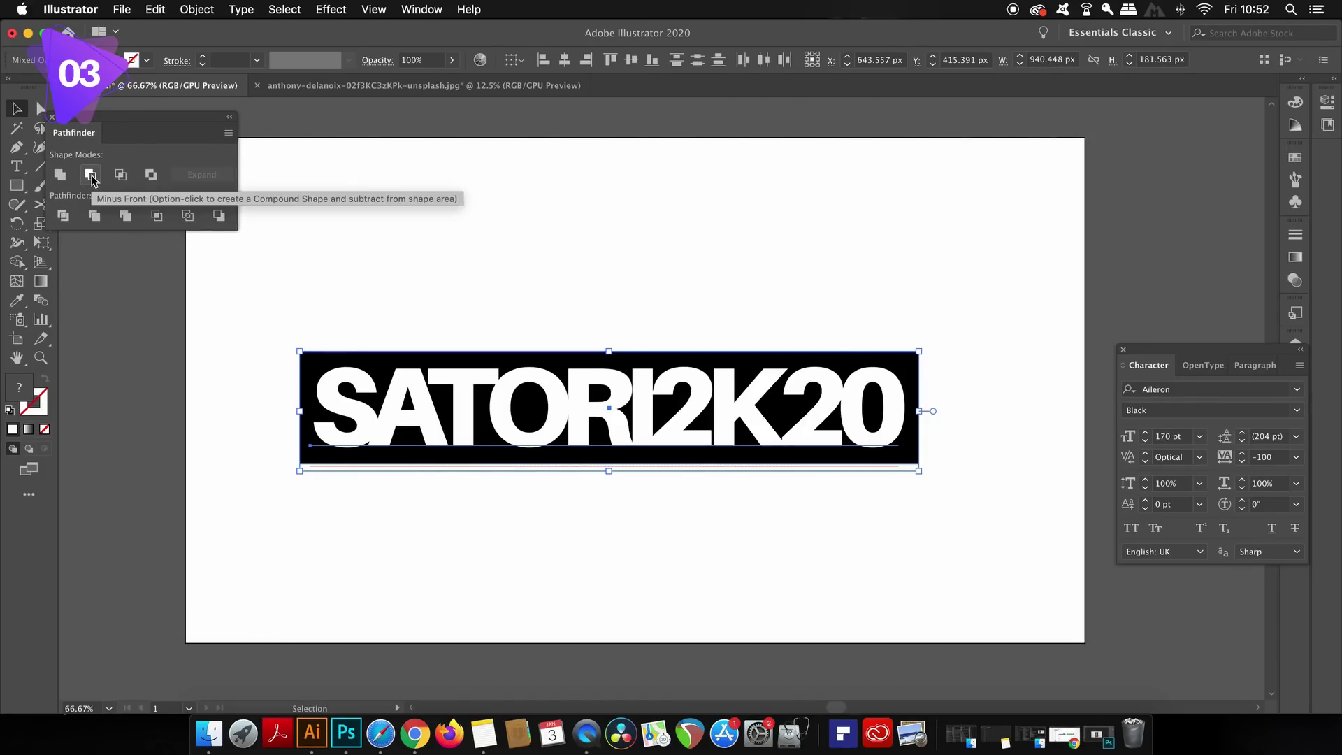
{"action": "left_click_drag", "start_coordinate": [463, 414], "coordinate": [248, 496]}
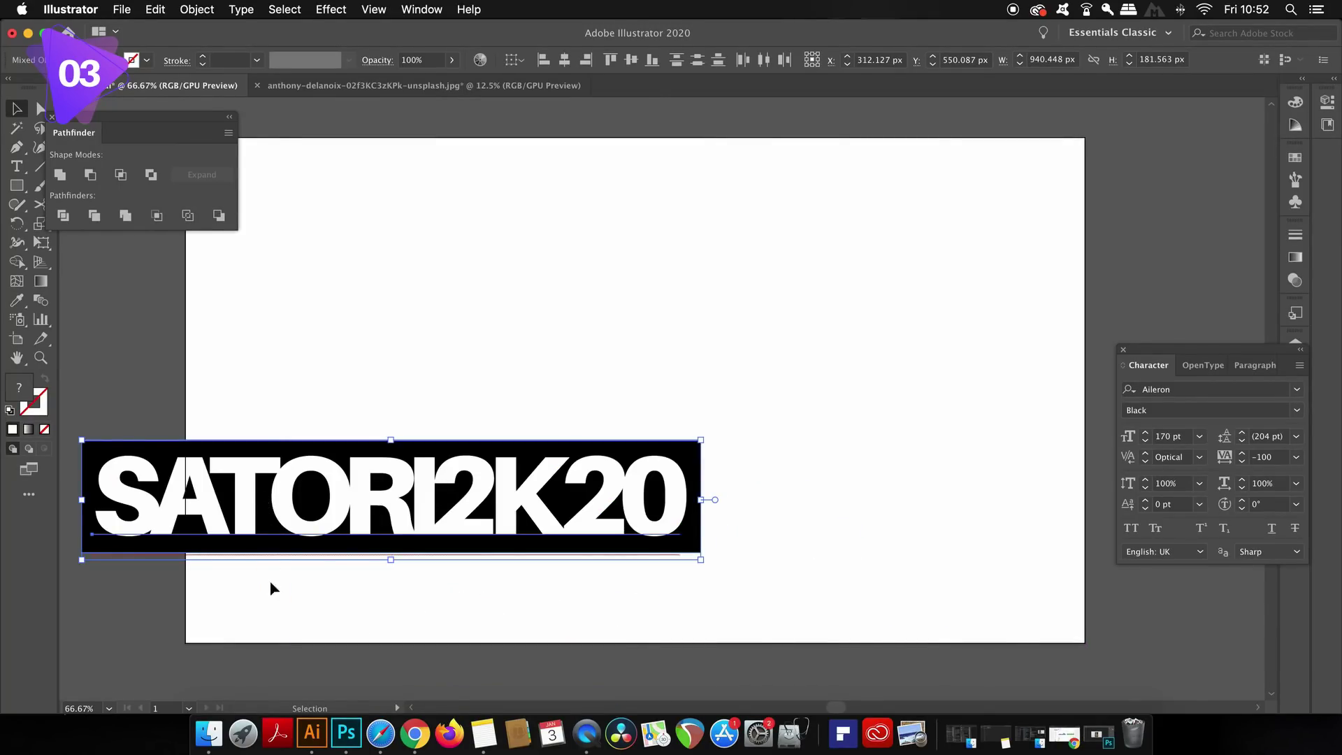
{"action": "left_click", "coordinate": [303, 621]}
{"action": "left_click_drag", "start_coordinate": [321, 516], "coordinate": [446, 578]}
{"action": "key", "text": "super+z"}
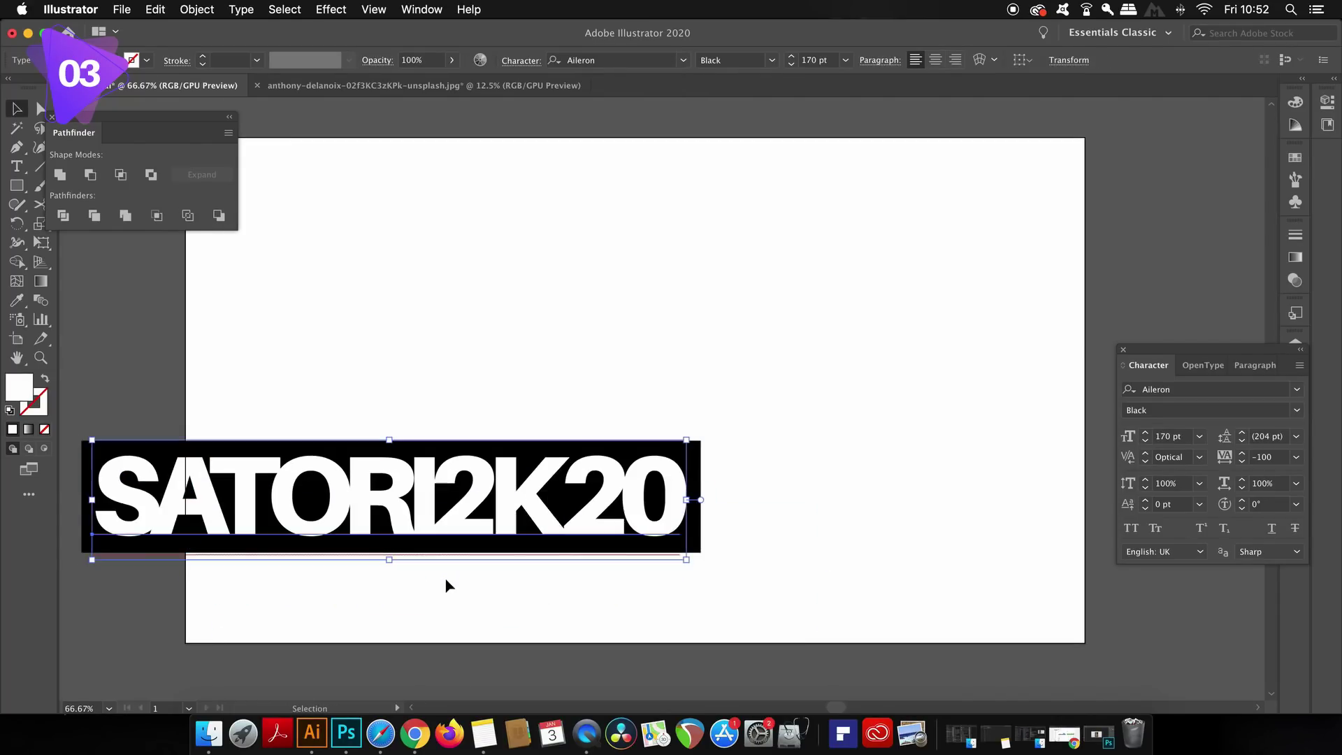
{"action": "left_click_drag", "start_coordinate": [422, 367], "coordinate": [548, 475]}
{"action": "left_click_drag", "start_coordinate": [449, 526], "coordinate": [636, 414]}
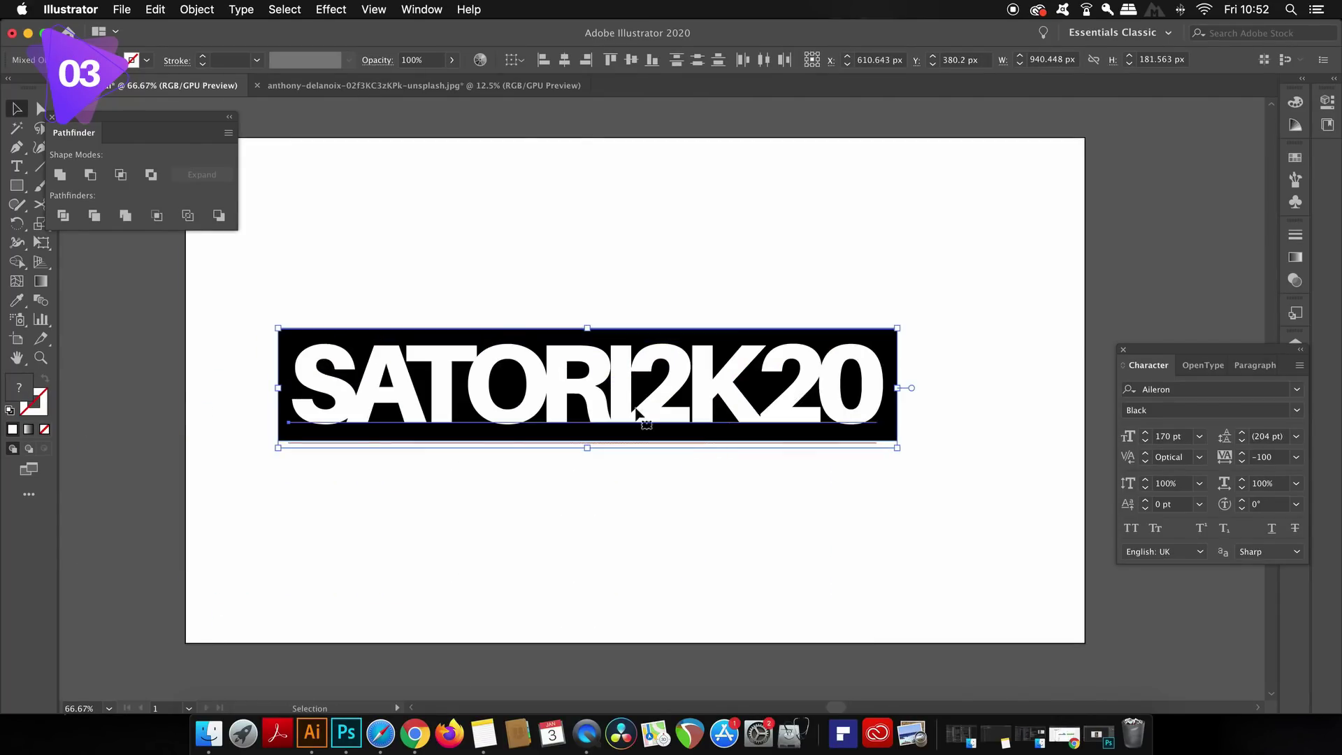
- Apply Minus Front to cut SATORI2K20 out of the black rectangle
{"action": "left_click", "coordinate": [90, 174]}
{"action": "left_click_drag", "start_coordinate": [424, 407], "coordinate": [435, 648]}
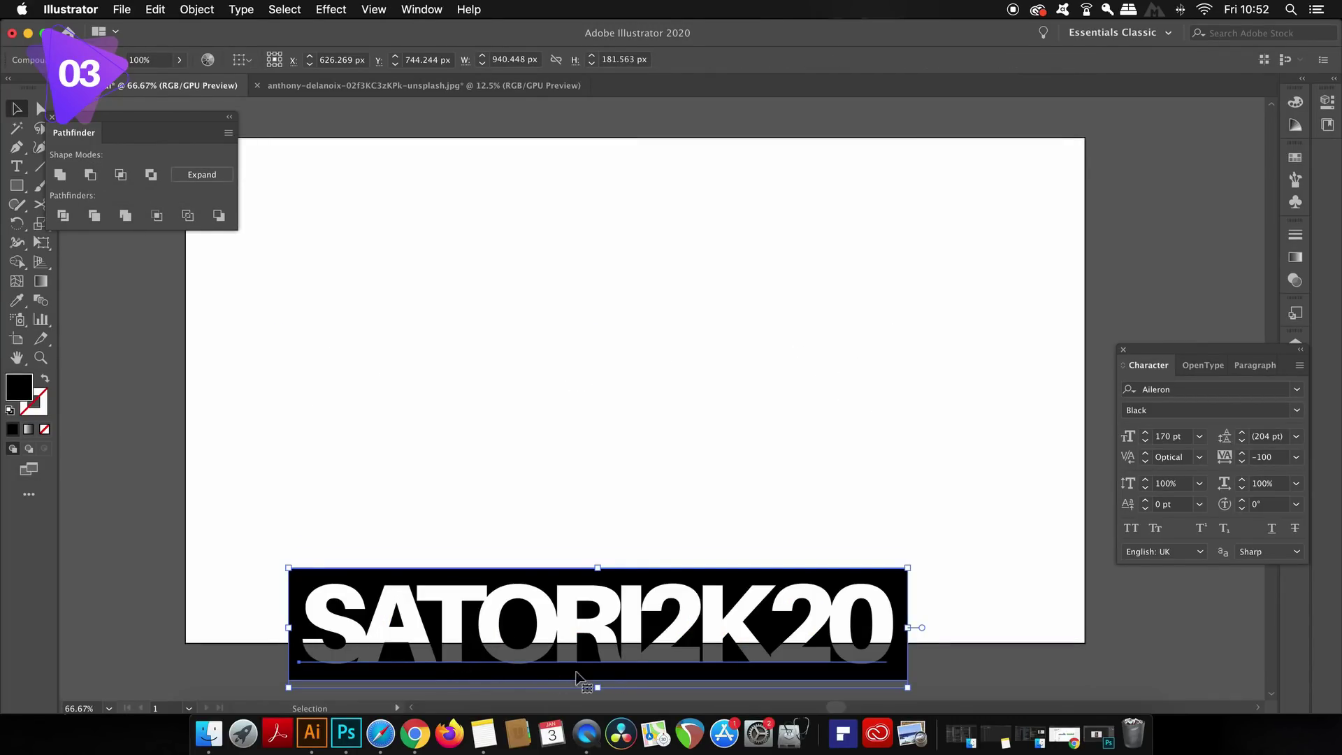
{"action": "left_click_drag", "start_coordinate": [677, 661], "coordinate": [710, 315]}
{"action": "left_click", "coordinate": [719, 479]}
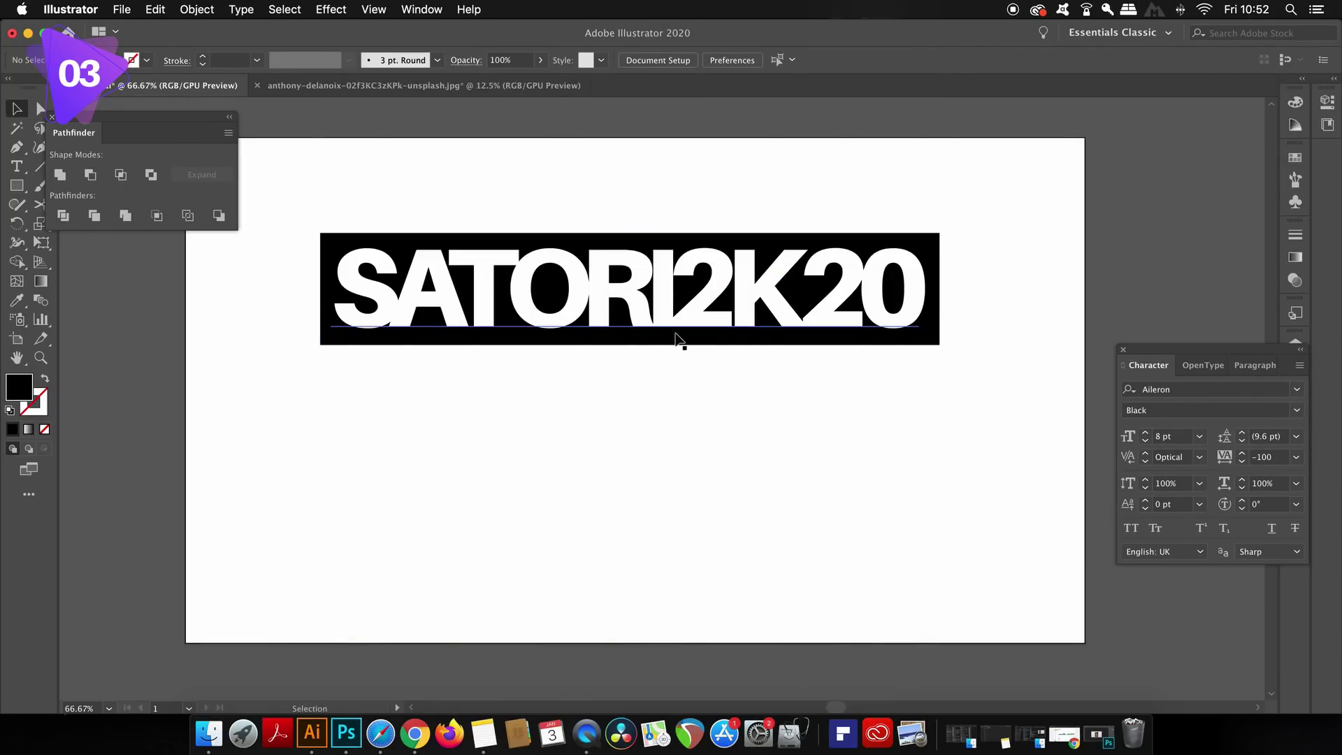
- Retype the letters RI in the knocked-out SATORI2K20 lettering
{"action": "left_click", "coordinate": [673, 293]}
{"action": "double_click", "coordinate": [670, 295]}
{"action": "key", "text": "BackSpace"}
{"action": "key", "text": "BackSpace"}
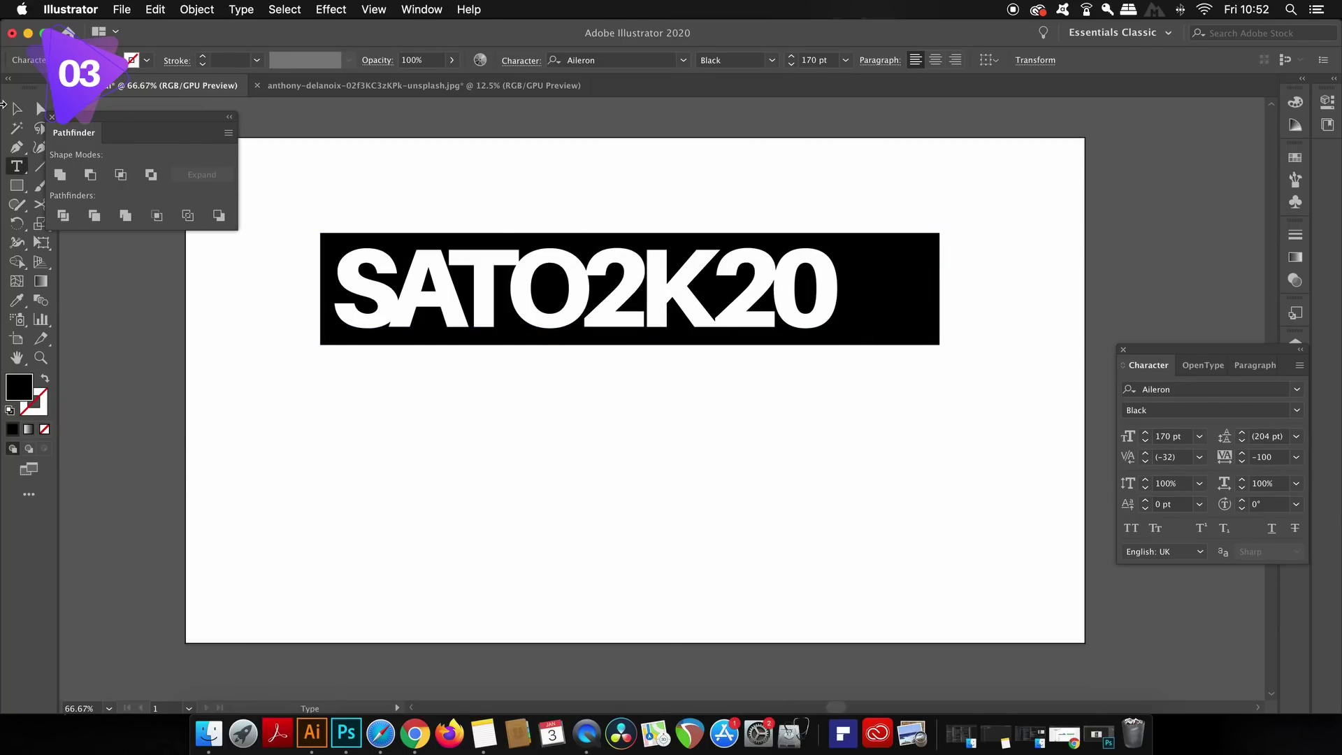
{"action": "type", "text": "RI"}
- Move the knocked-out shape onto the city photo
{"action": "left_click", "coordinate": [15, 110]}
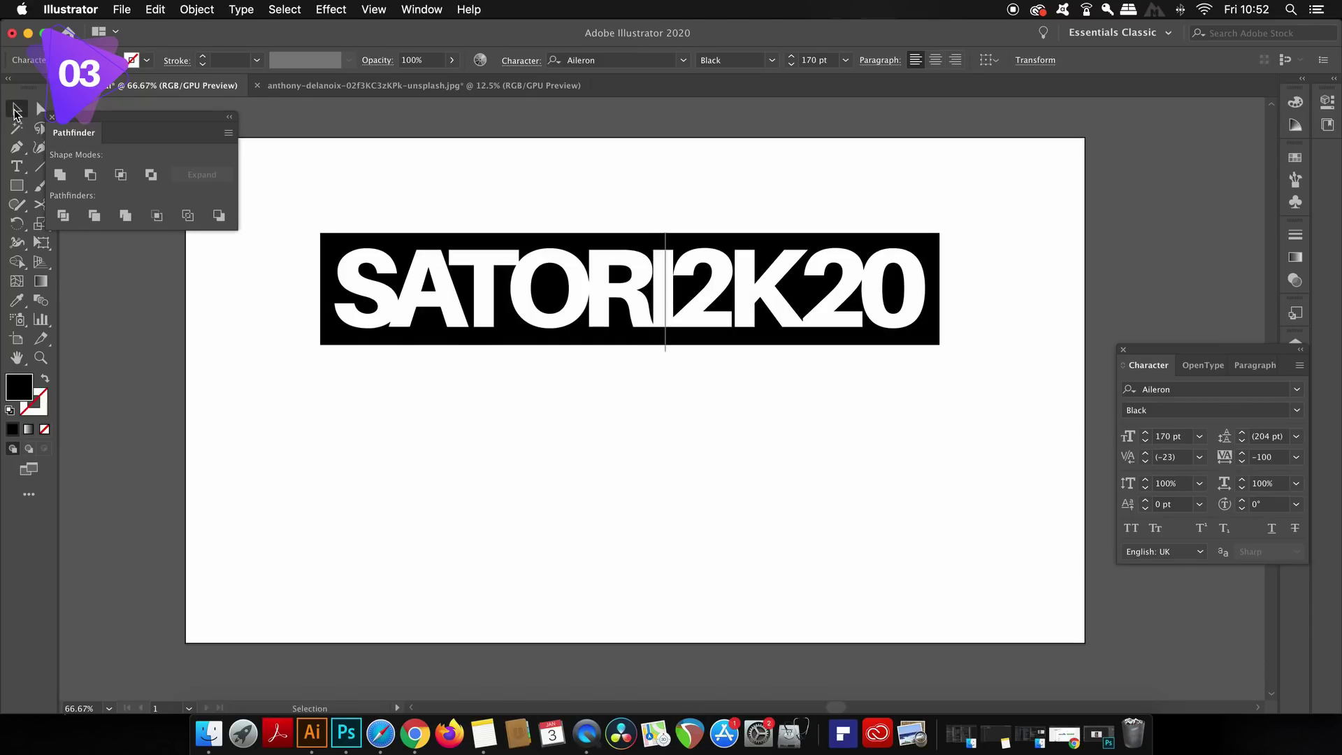
{"action": "left_click", "coordinate": [430, 170]}
{"action": "left_click", "coordinate": [617, 340]}
{"action": "key", "text": "super+minus"}
{"action": "left_click_drag", "start_coordinate": [500, 343], "coordinate": [568, 407]}
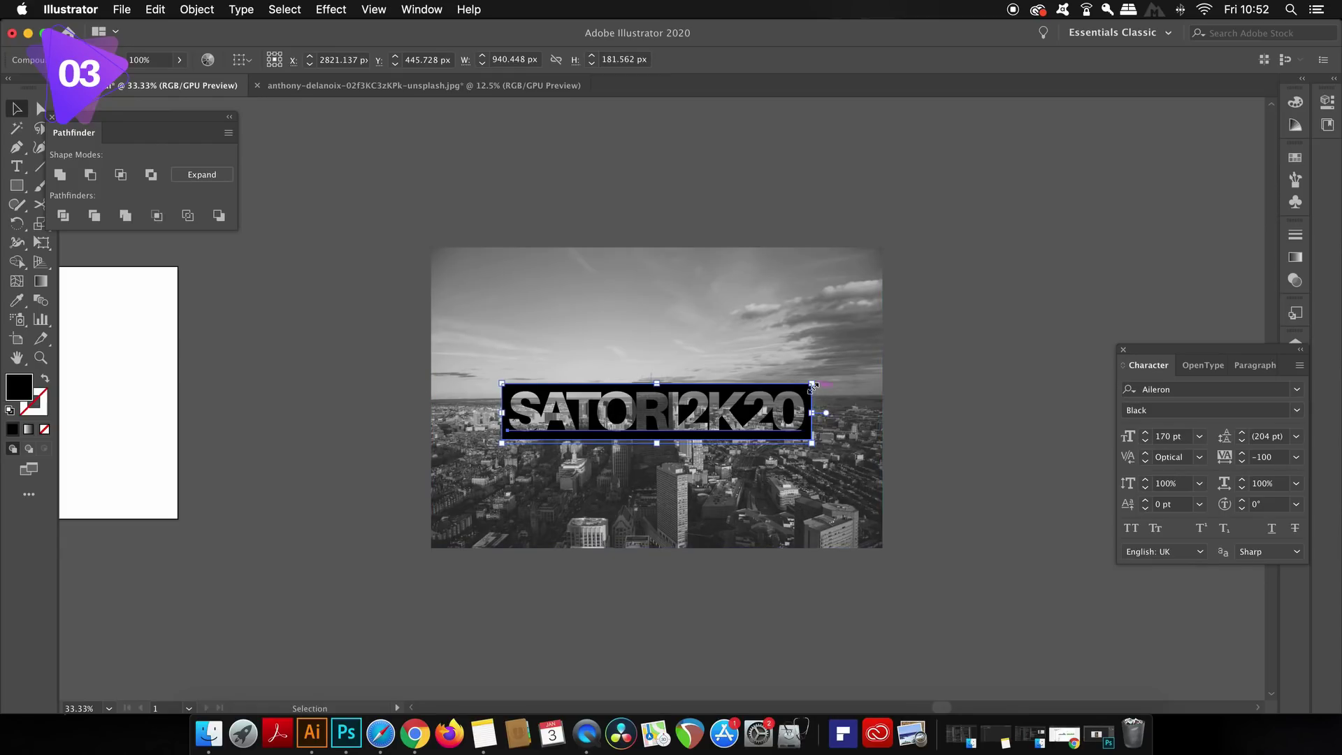
- Enlarge the SATORI2K20 knockout bar across the middle of the city photo
{"action": "left_click_drag", "start_coordinate": [811, 389], "coordinate": [867, 356]}
{"action": "left_click", "coordinate": [1007, 397]}
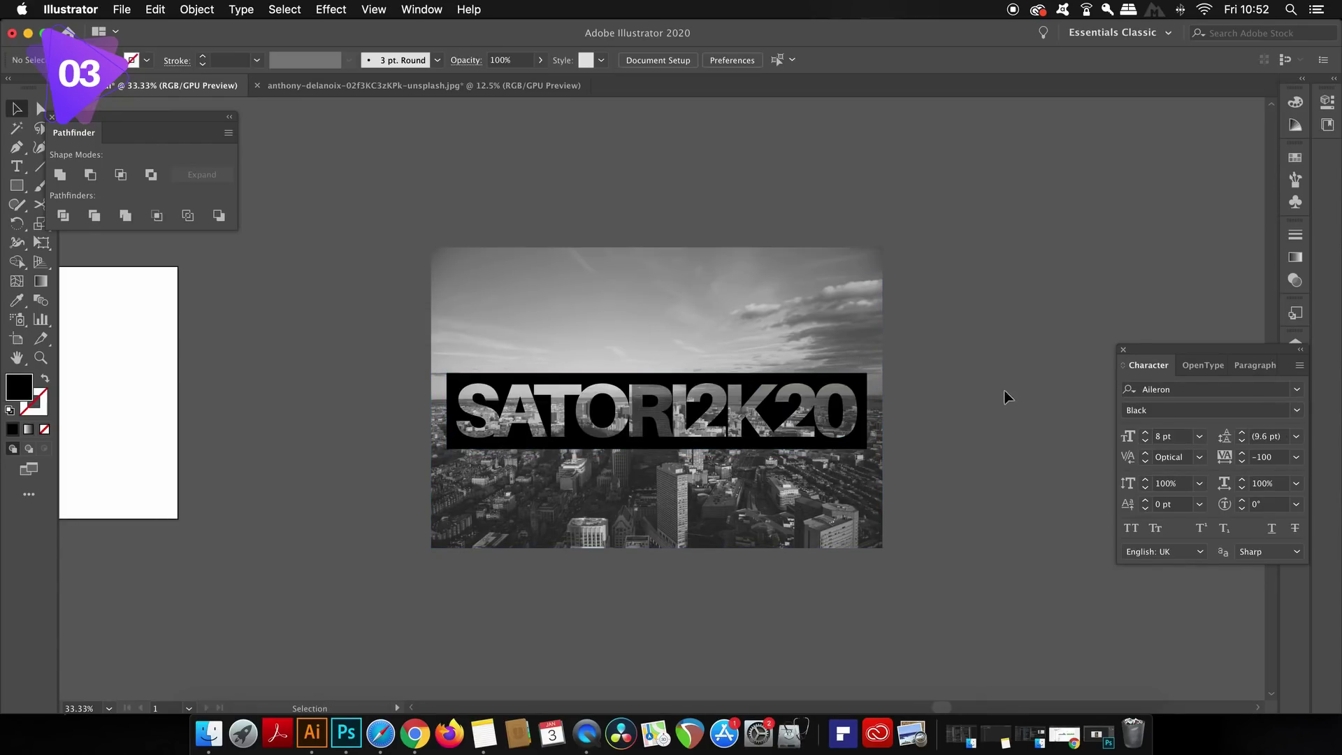
{"action": "key", "text": "super+plus"}
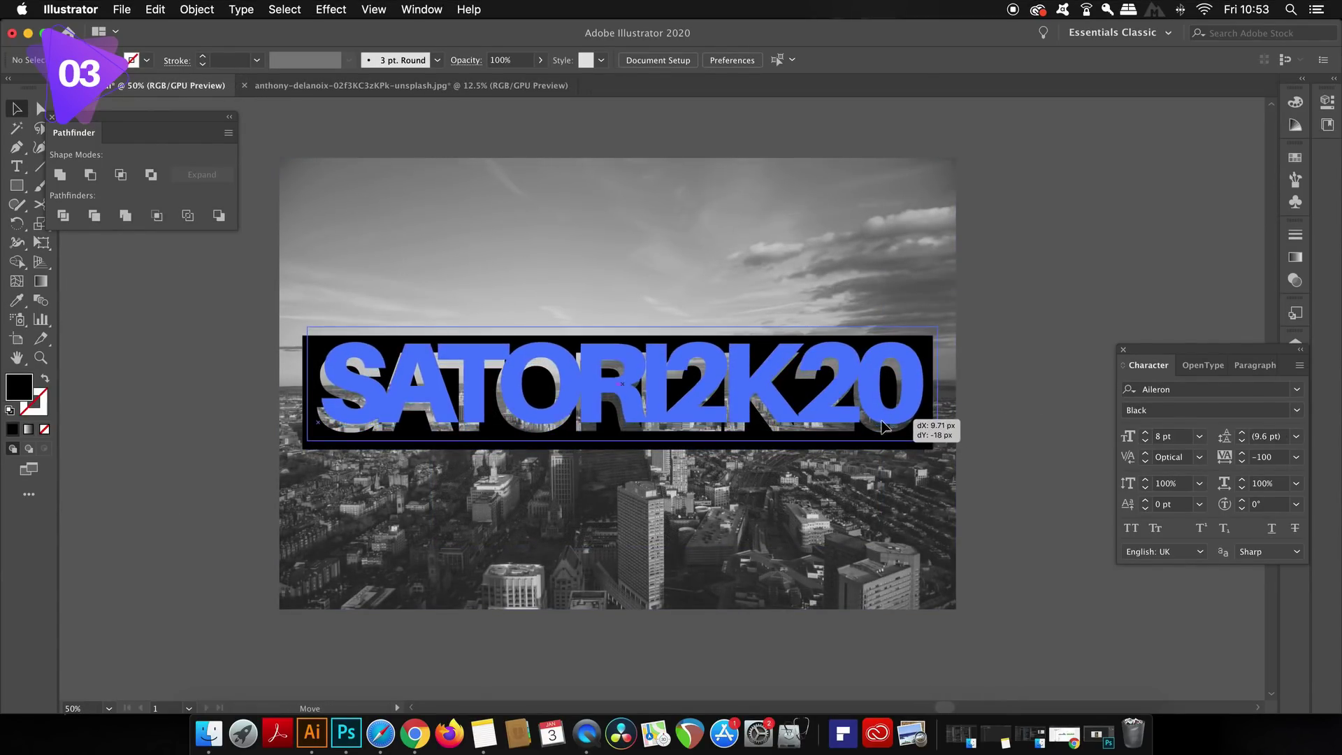